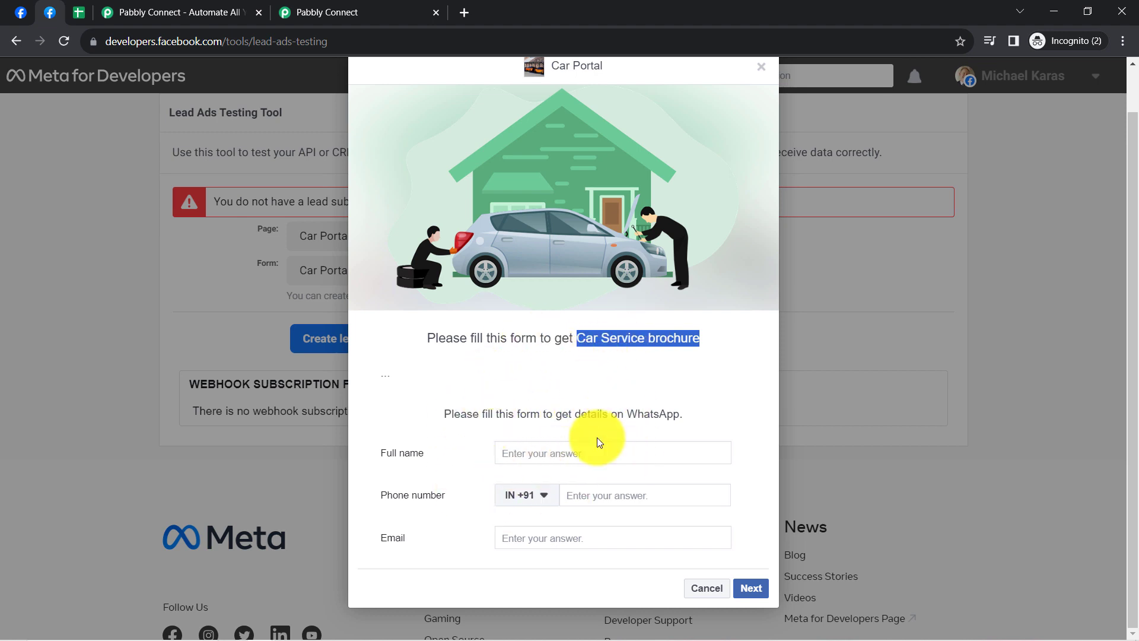
Examine the lead columns of the Car Business Leads spreadsheet and compare them with the fields of the Car Portal lead form.
{"action": "left_click", "coordinate": [72, 13]}
{"action": "left_click_drag", "start_coordinate": [133, 251], "coordinate": [422, 408]}
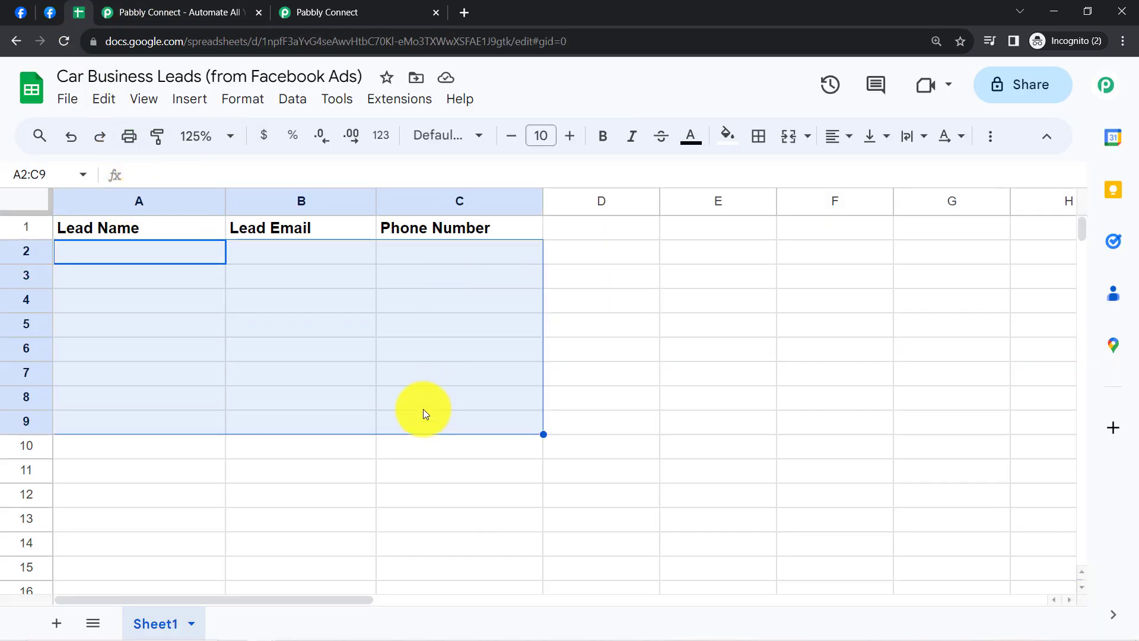
{"action": "left_click", "coordinate": [134, 196]}
{"action": "left_click", "coordinate": [311, 200]}
{"action": "left_click", "coordinate": [390, 200]}
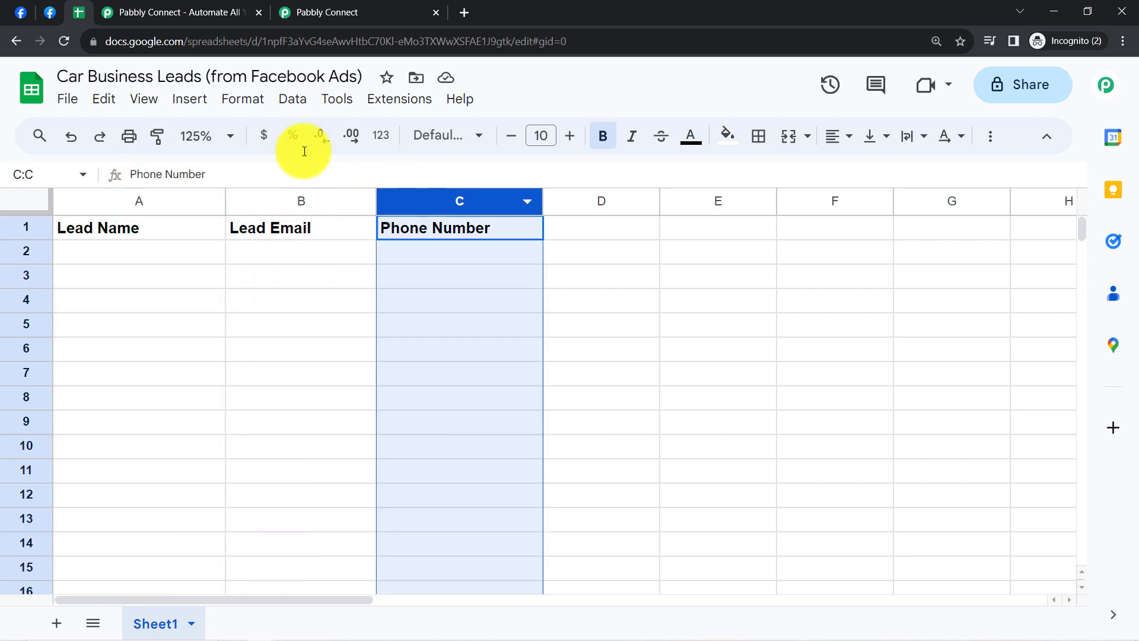
{"action": "left_click", "coordinate": [50, 12]}
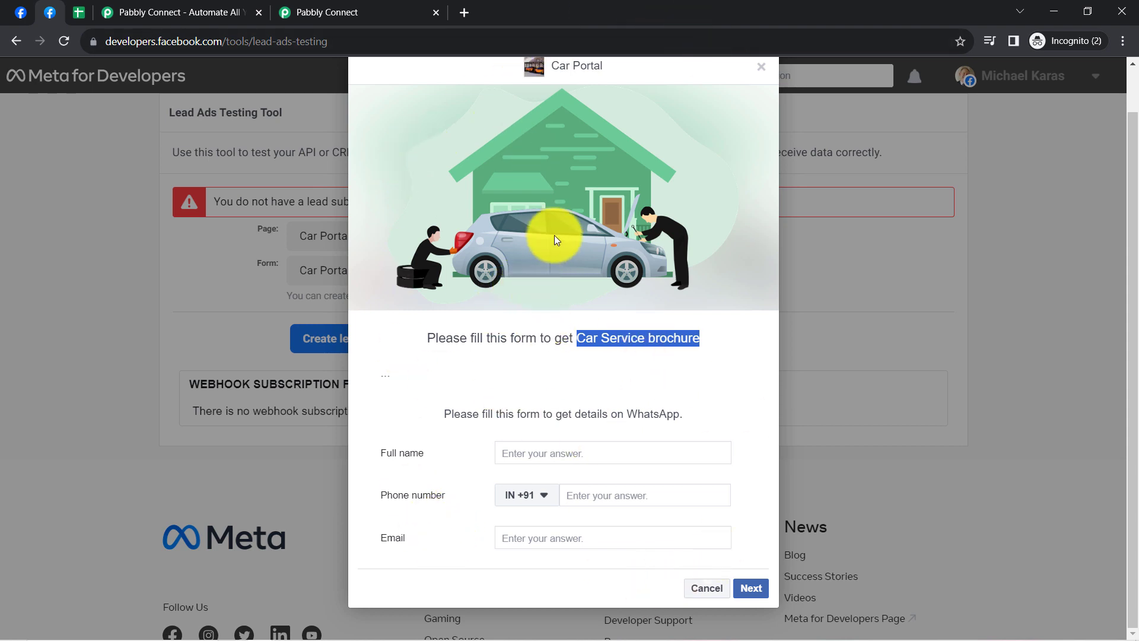
{"action": "left_click", "coordinate": [84, 8]}
{"action": "left_click", "coordinate": [301, 252]}
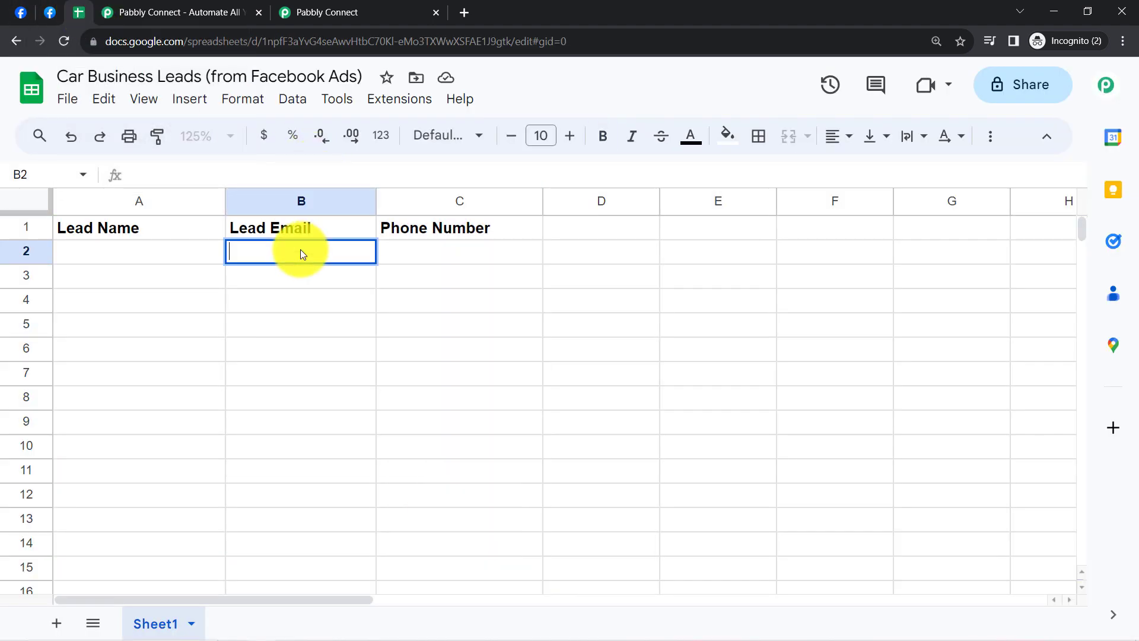
{"action": "left_click", "coordinate": [194, 301]}
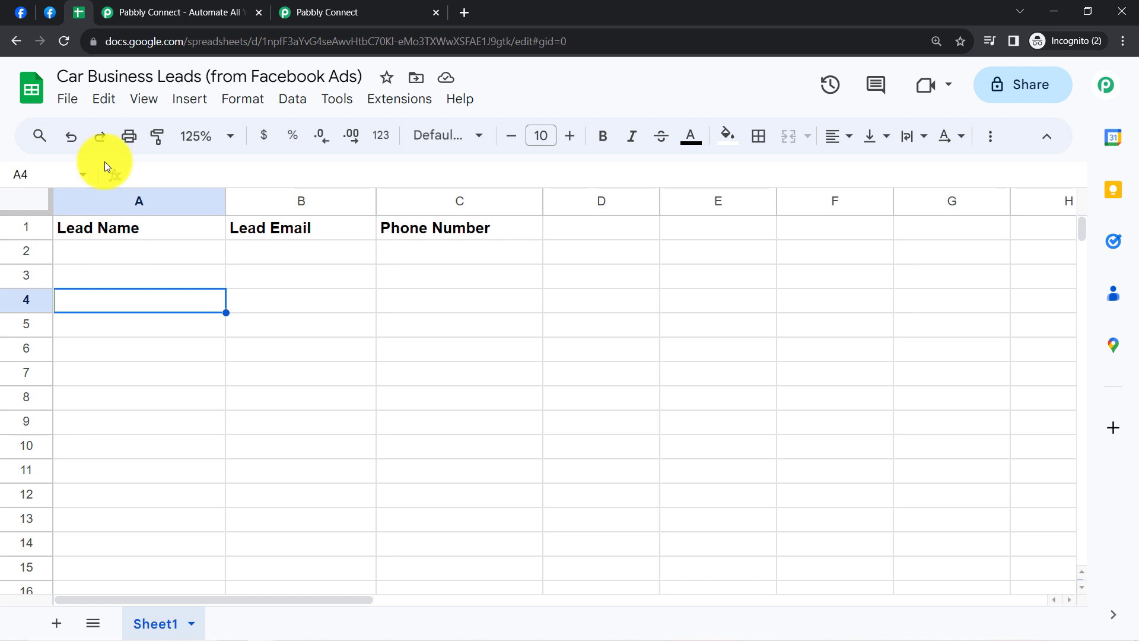
{"action": "left_click", "coordinate": [47, 16]}
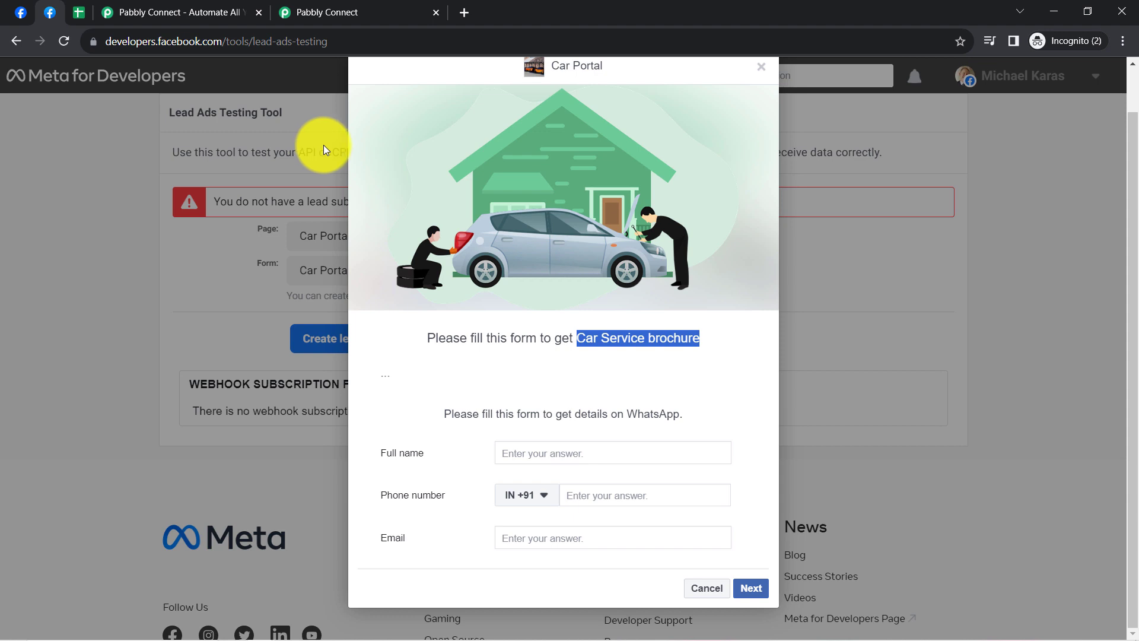
{"action": "left_click", "coordinate": [79, 10]}
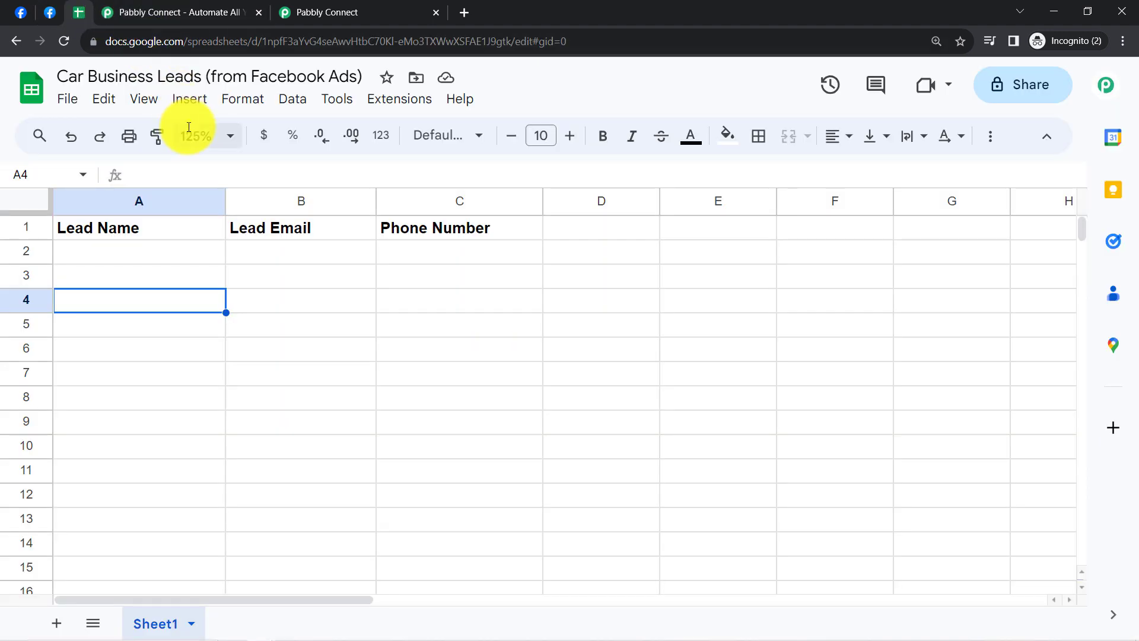
Switch to the Pabbly Connect website, dismiss the lifetime offer pop-up and review the landing page's address, headline and sign-up options.
{"action": "left_click", "coordinate": [189, 7]}
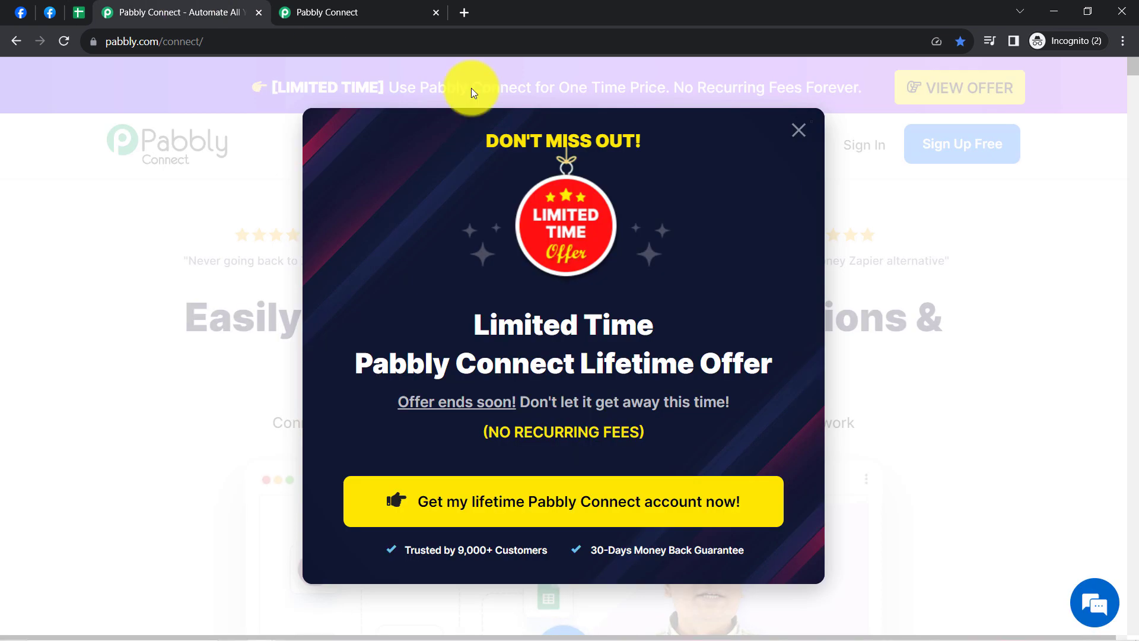
{"action": "left_click", "coordinate": [798, 131]}
{"action": "left_click_drag", "start_coordinate": [111, 42], "coordinate": [216, 40]}
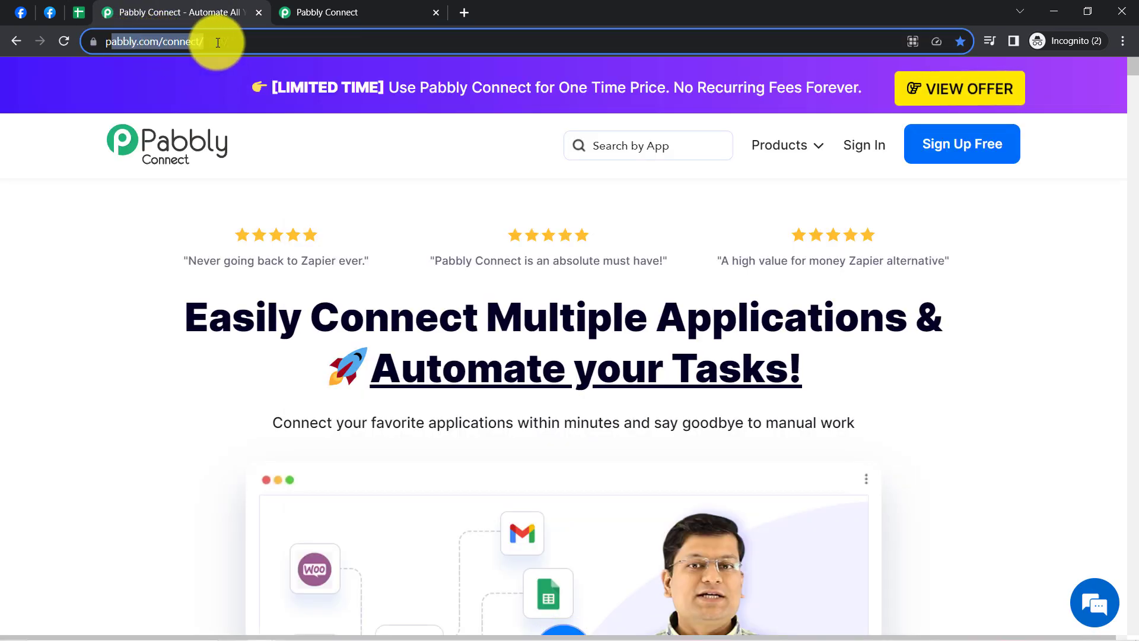
{"action": "left_click_drag", "start_coordinate": [208, 318], "coordinate": [698, 425]}
{"action": "left_click", "coordinate": [293, 7]}
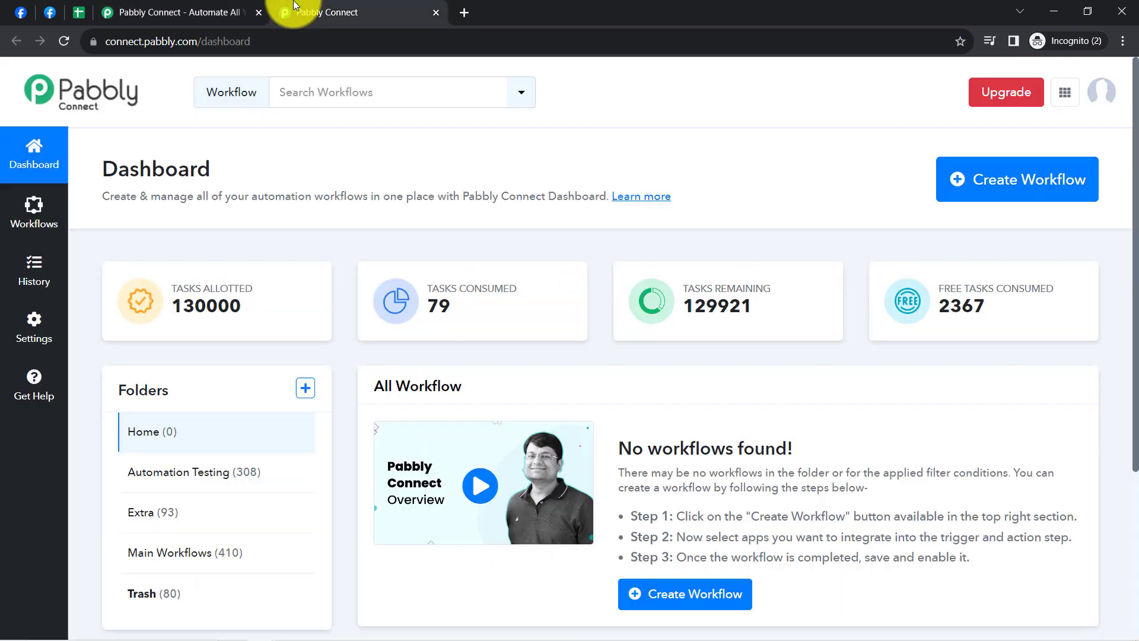
{"action": "left_click", "coordinate": [134, 7]}
{"action": "left_click", "coordinate": [257, 295]}
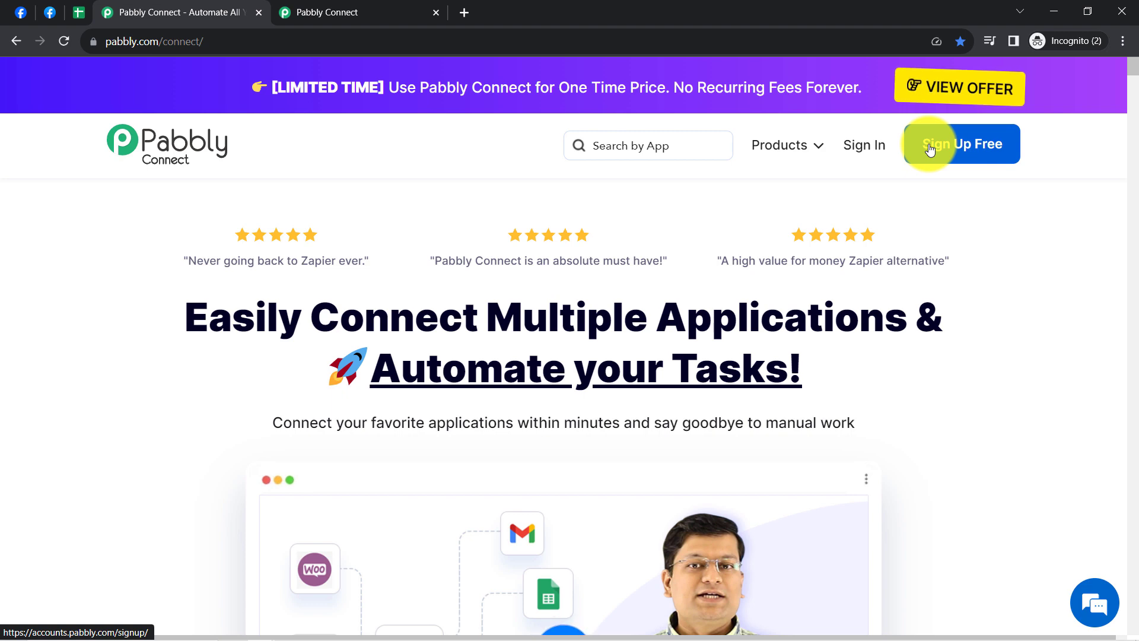
From the Pabbly Connect dashboard, create a workflow named "Add Car Business Leads from Facebook Lead Ads to Google Sheets" in the Main Workflows folder.
{"action": "left_click", "coordinate": [315, 6]}
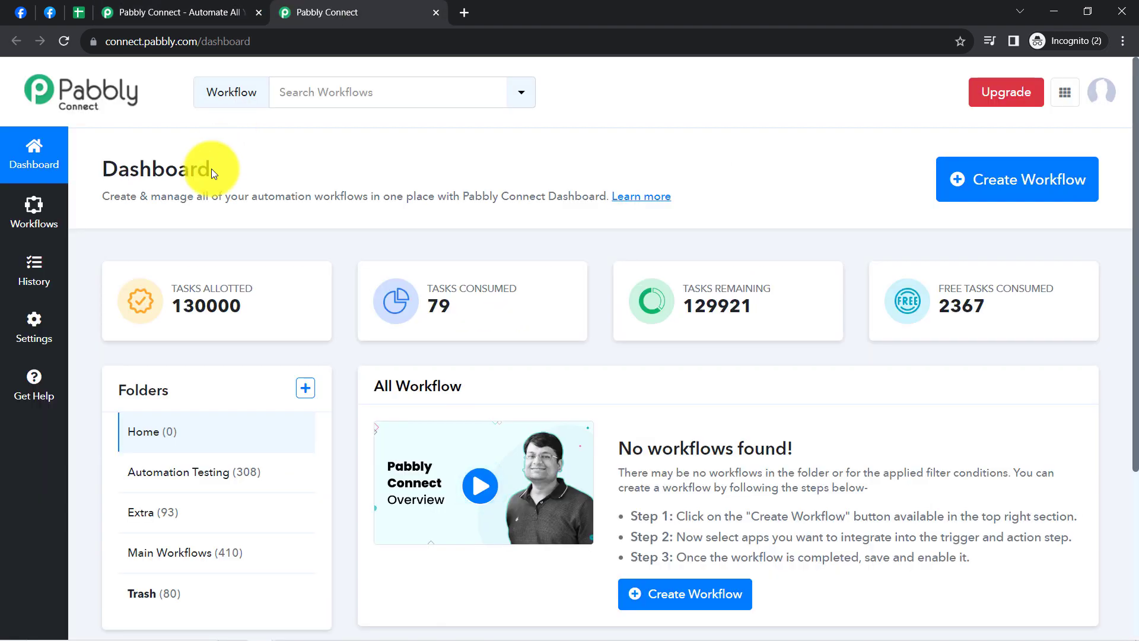
{"action": "double_click", "coordinate": [166, 170]}
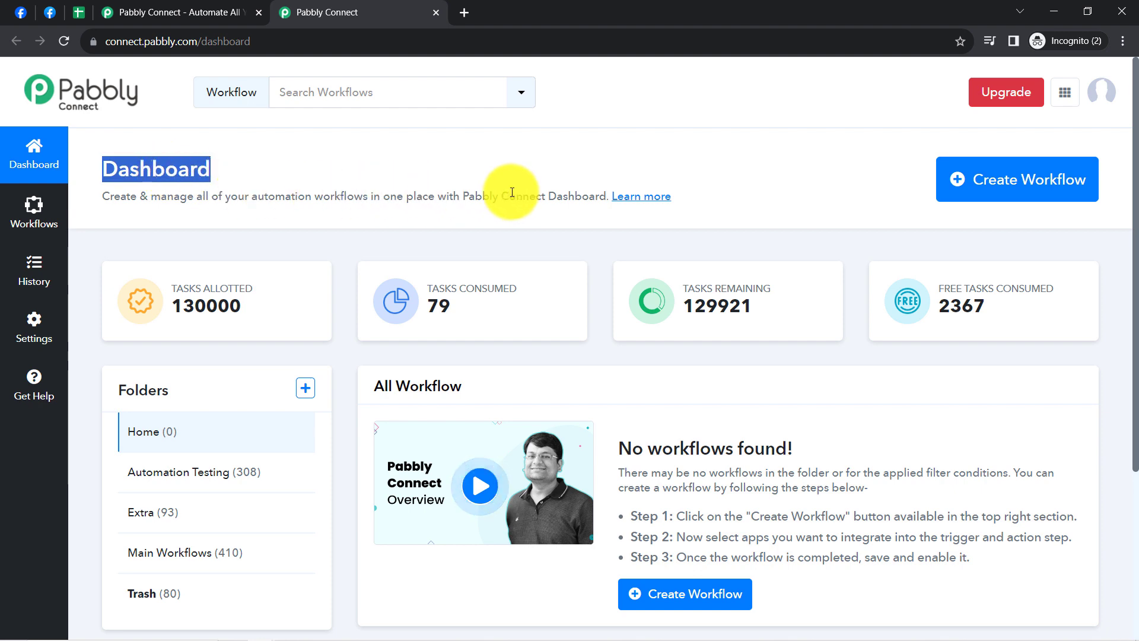
{"action": "left_click", "coordinate": [979, 179]}
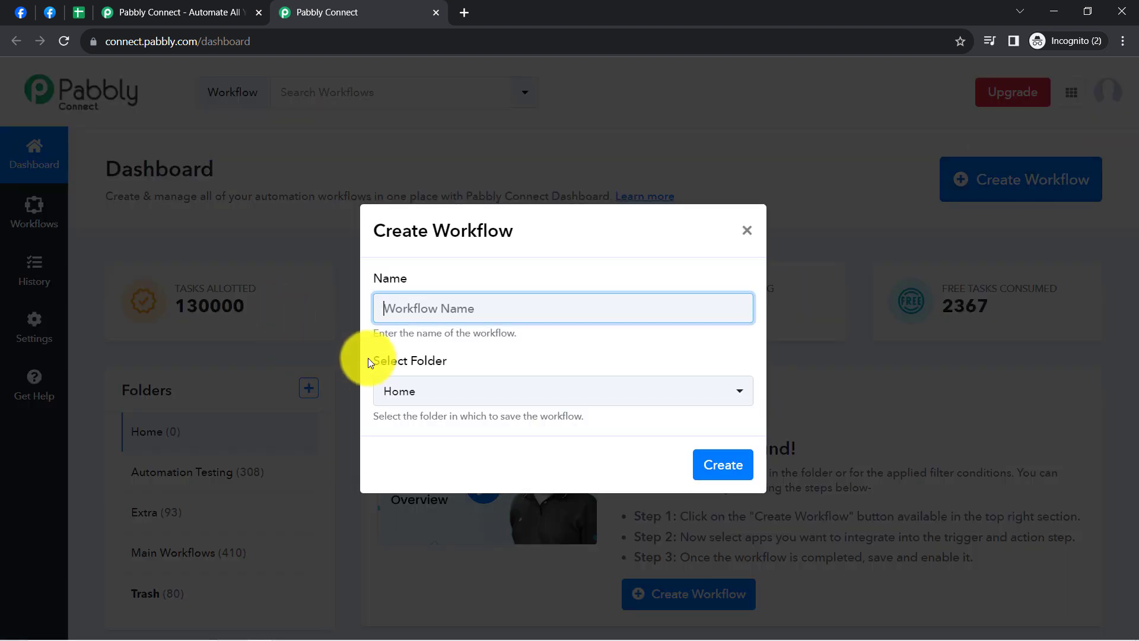
{"action": "key", "text": "ctrl+v"}
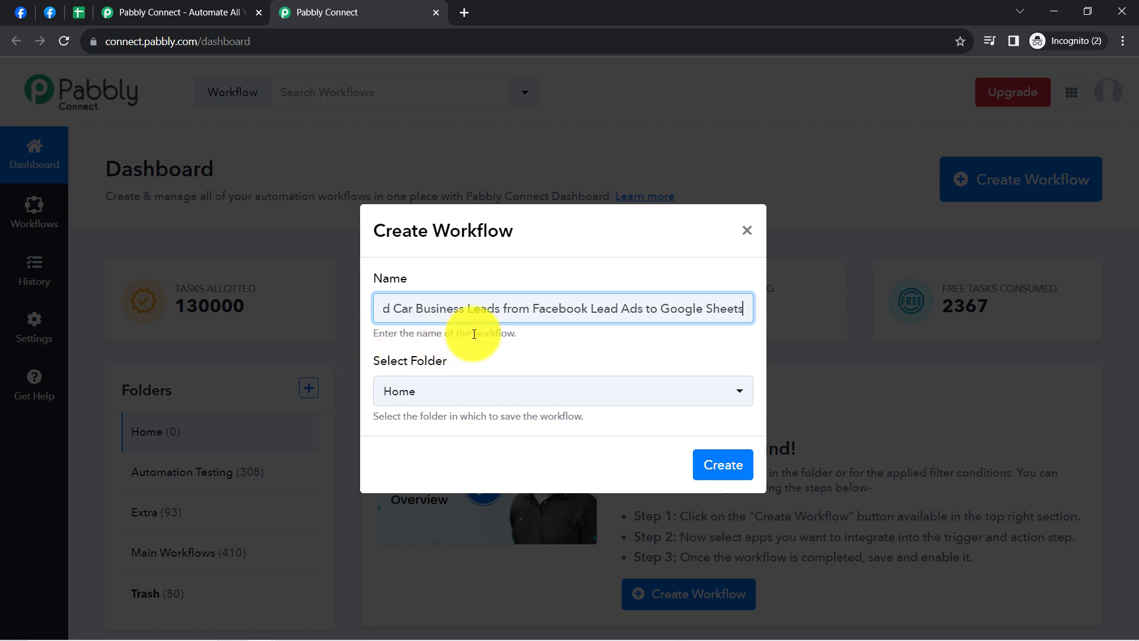
{"action": "left_click_drag", "start_coordinate": [485, 308], "coordinate": [374, 306]}
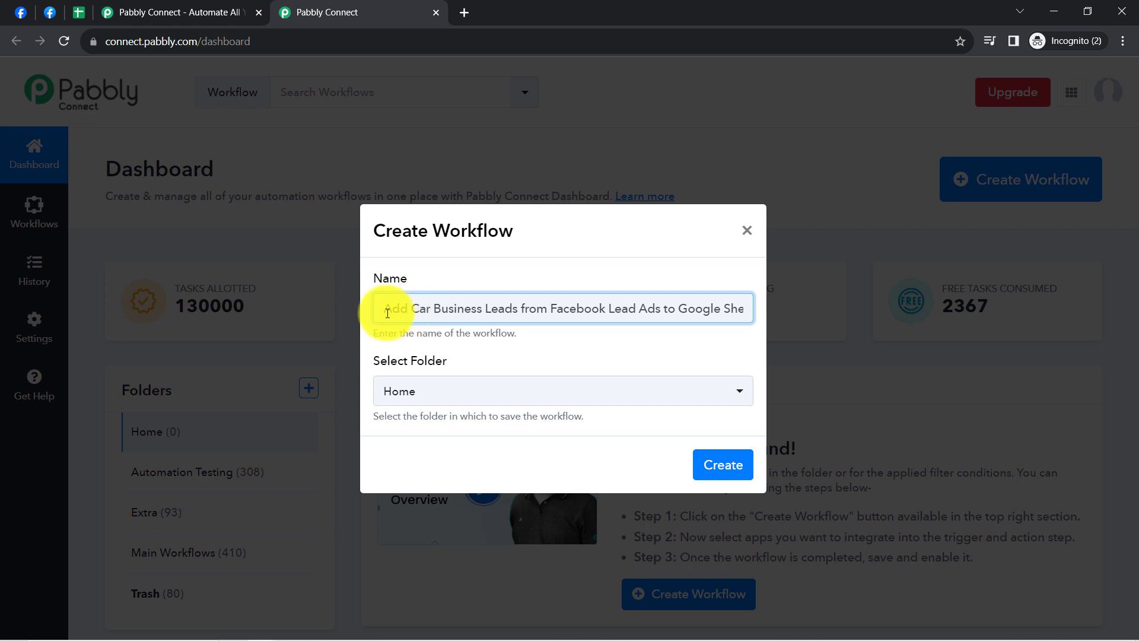
{"action": "left_click_drag", "start_coordinate": [401, 309], "coordinate": [410, 399]}
{"action": "left_click", "coordinate": [410, 393]}
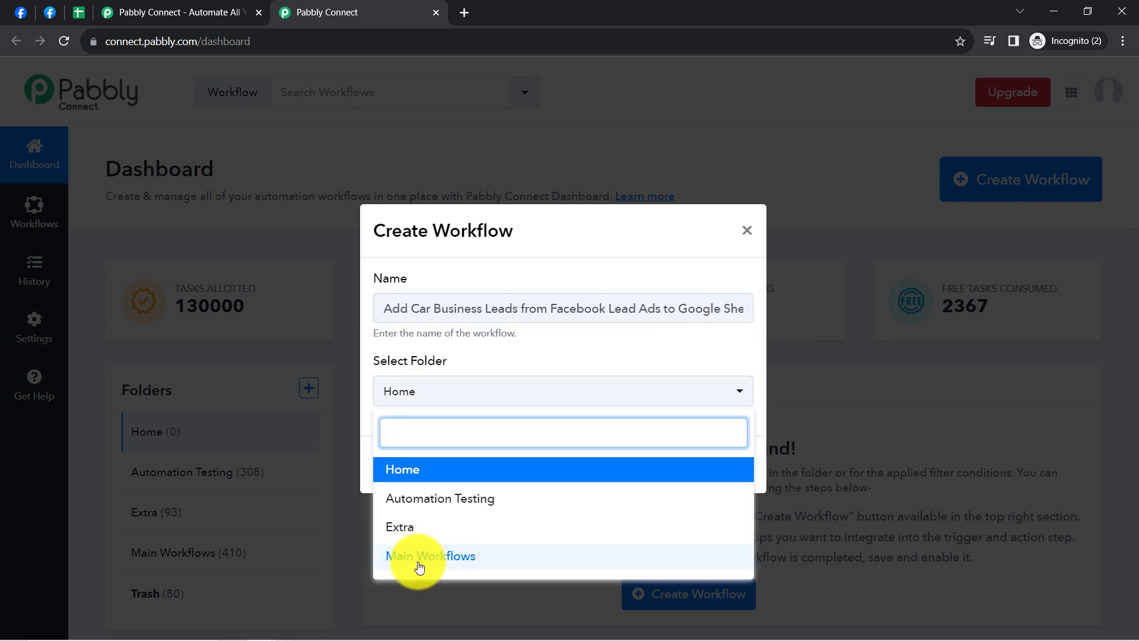
{"action": "left_click", "coordinate": [417, 562]}
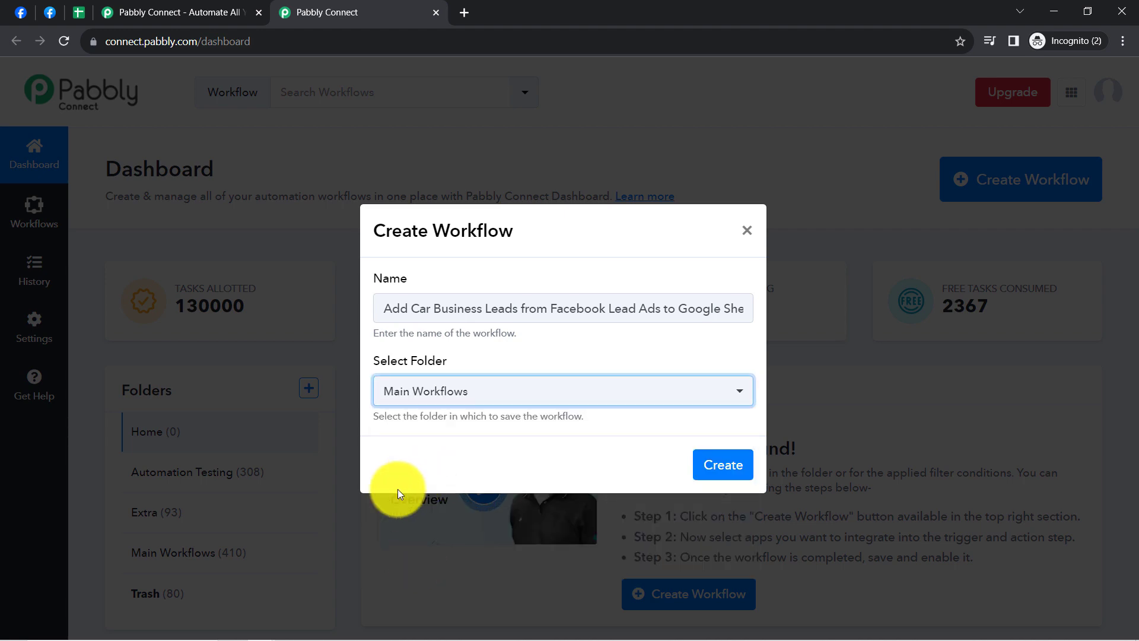
{"action": "left_click", "coordinate": [703, 467]}
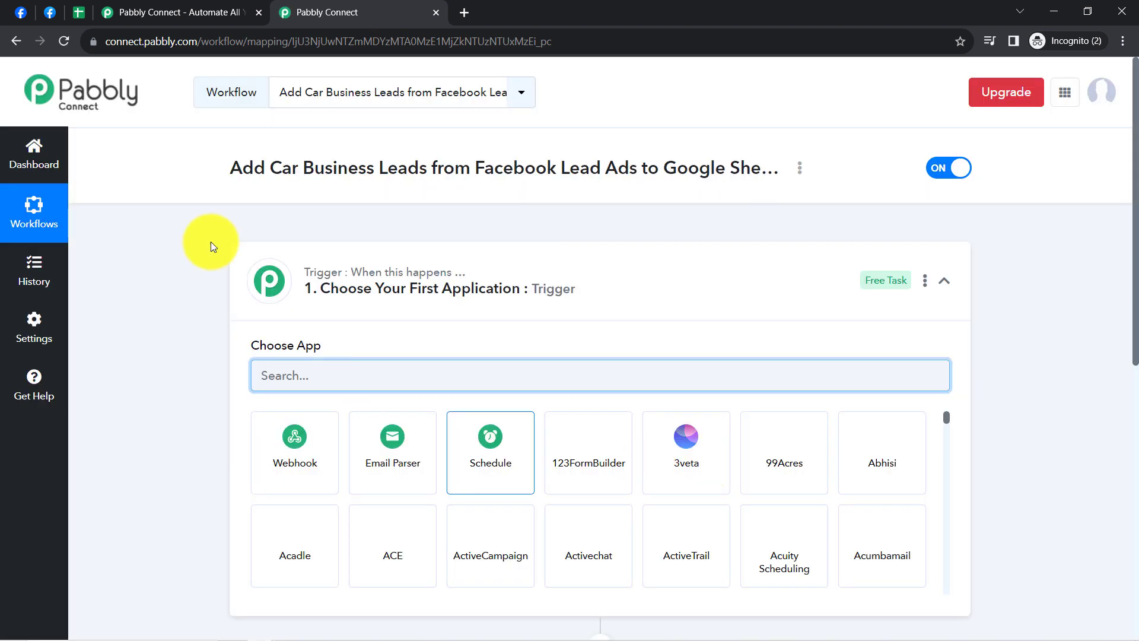
Find Facebook Lead Ads by searching for "Facebook" and choose it as the workflow's trigger application.
{"action": "left_click", "coordinate": [331, 276]}
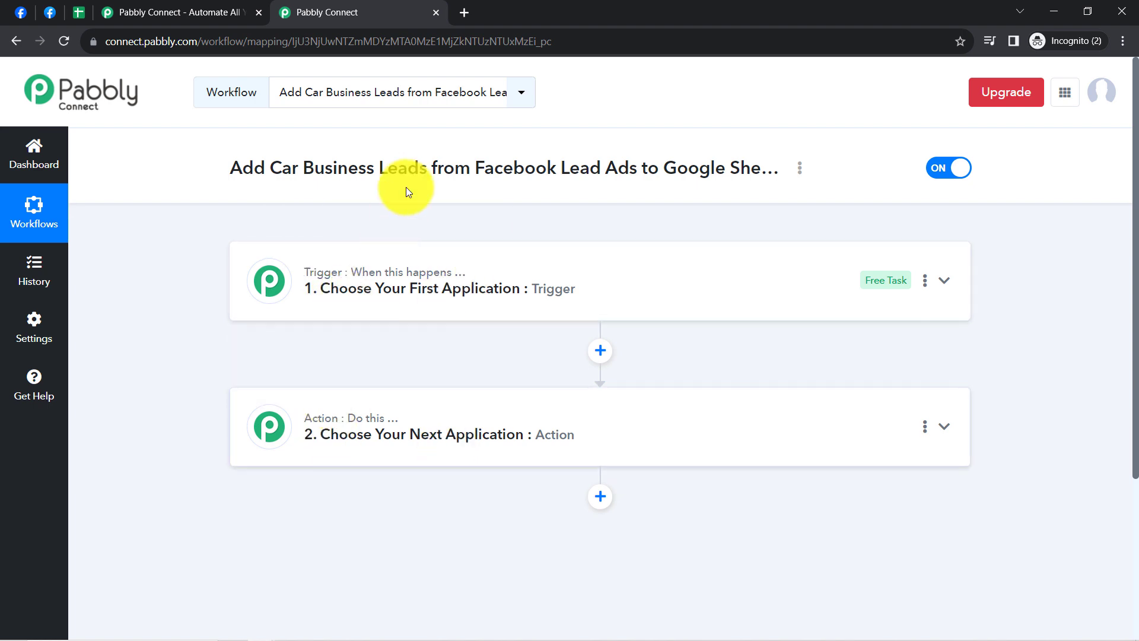
{"action": "left_click", "coordinate": [372, 296]}
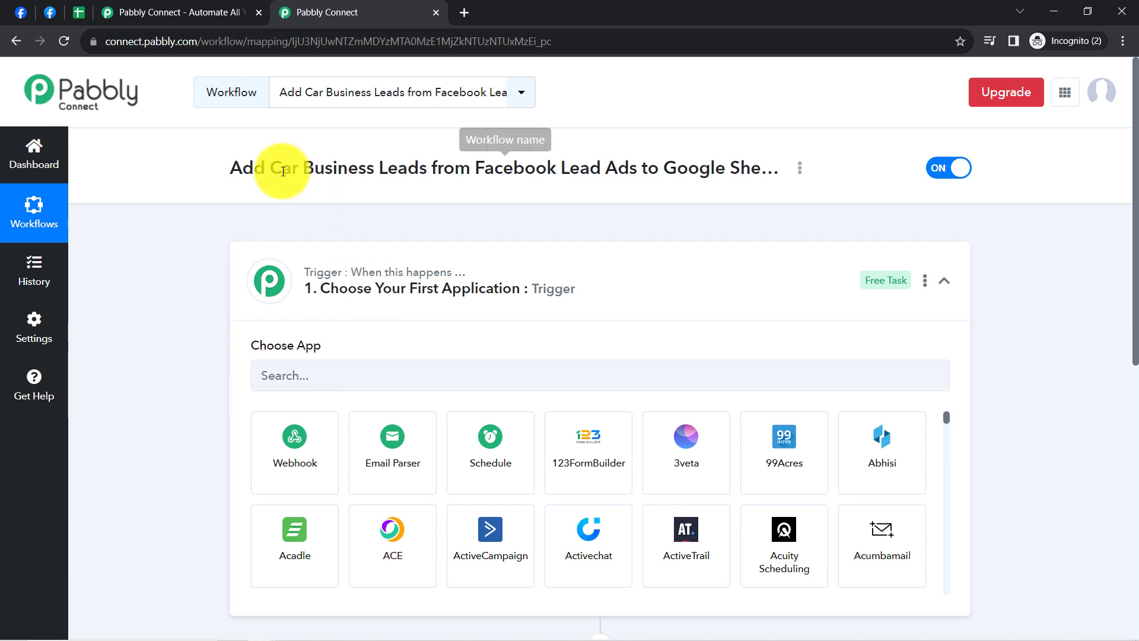
{"action": "left_click_drag", "start_coordinate": [254, 169], "coordinate": [699, 164]}
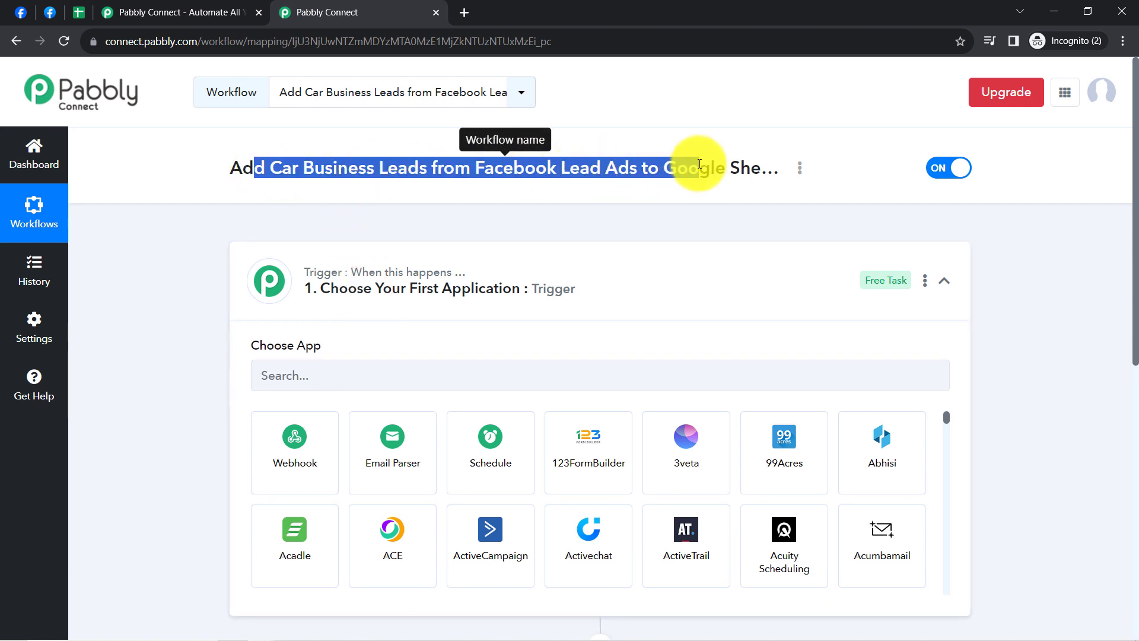
{"action": "double_click", "coordinate": [509, 173]}
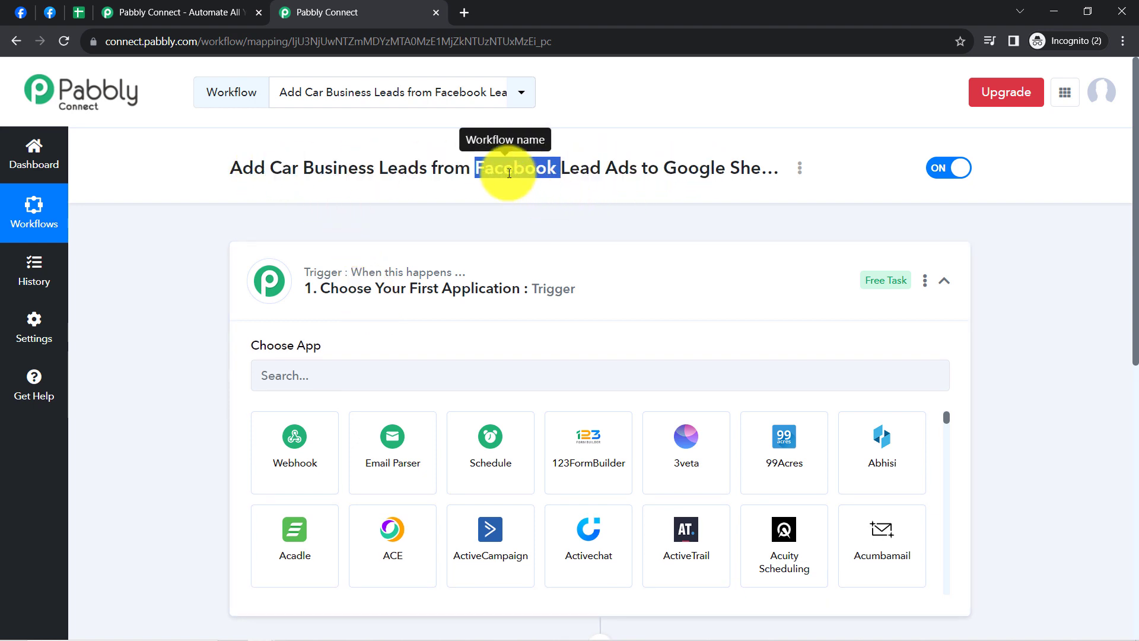
{"action": "left_click", "coordinate": [331, 376]}
{"action": "type", "text": "Facebook"}
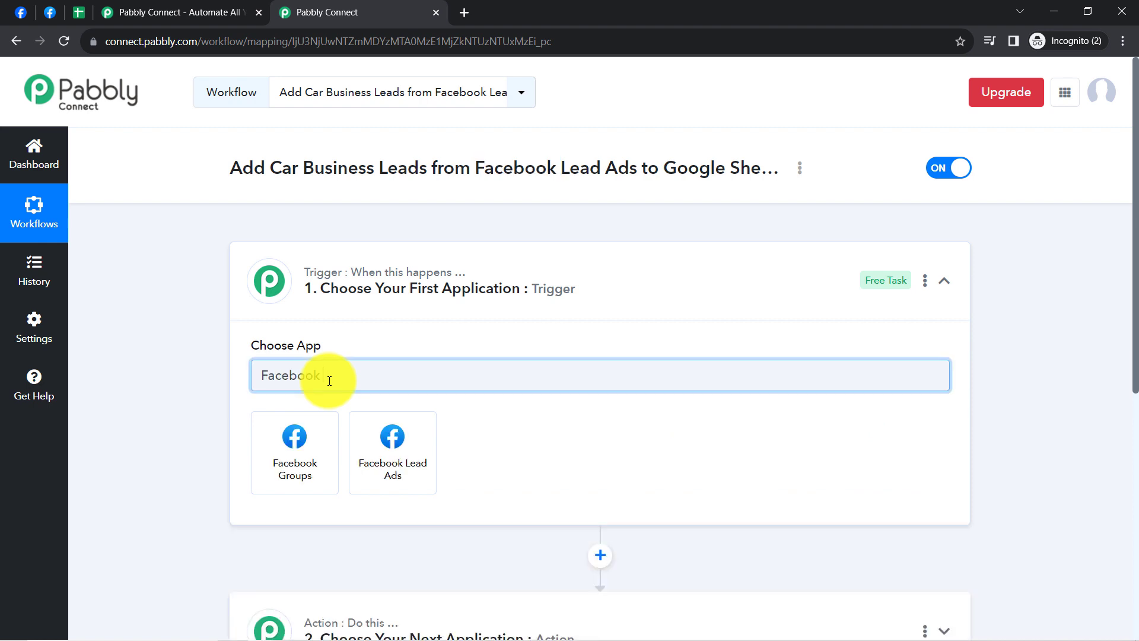
{"action": "left_click", "coordinate": [388, 455]}
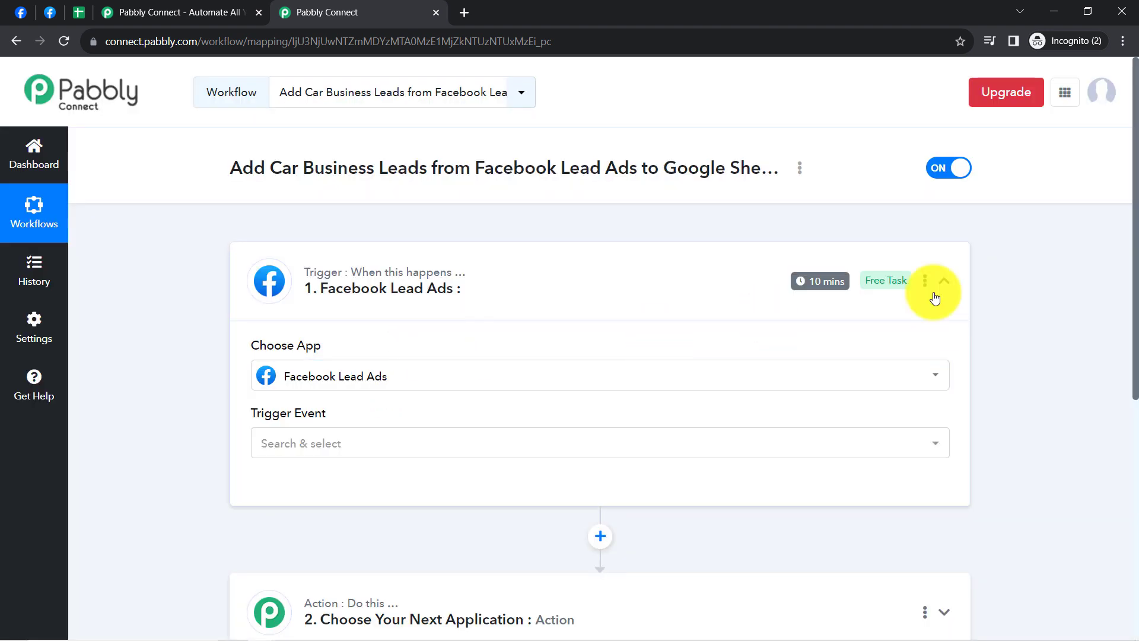
Find Google Sheets by searching for "sheet" and choose it as the application for the workflow's action step.
{"action": "left_click_drag", "start_coordinate": [1136, 273], "coordinate": [1118, 387]}
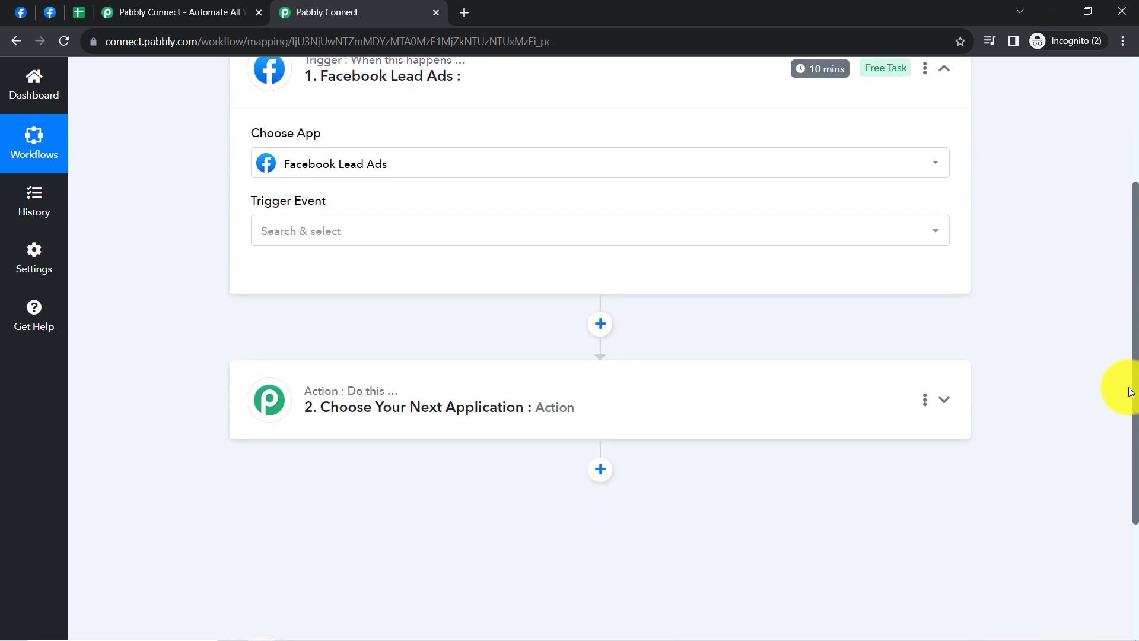
{"action": "left_click", "coordinate": [479, 389]}
{"action": "left_click", "coordinate": [333, 502]}
{"action": "type", "text": "sheet"}
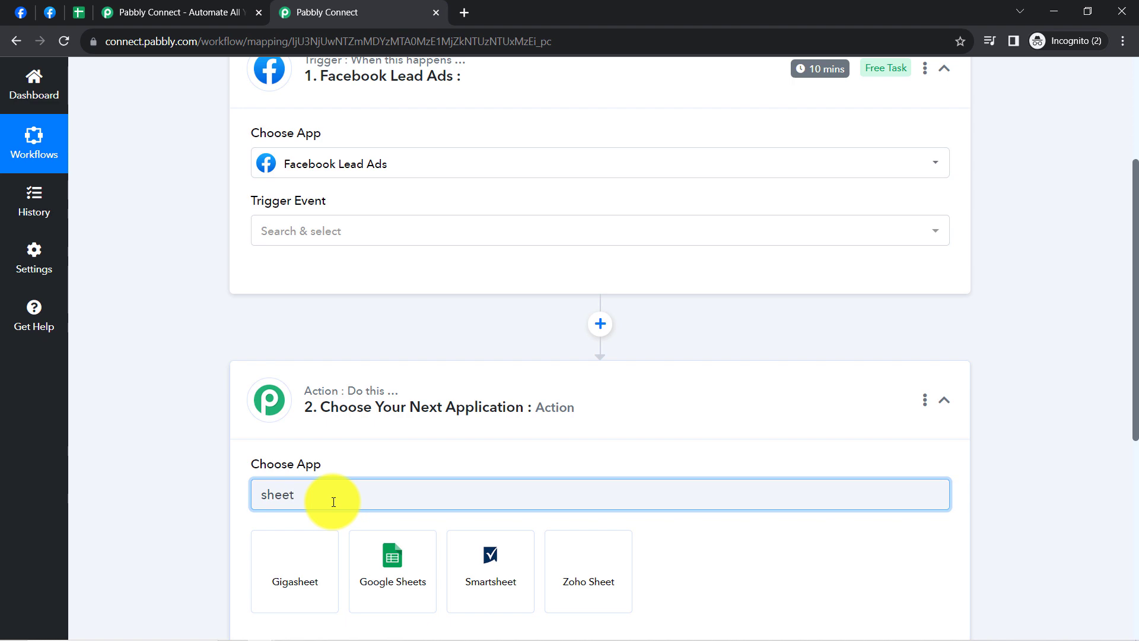
{"action": "left_click", "coordinate": [395, 556]}
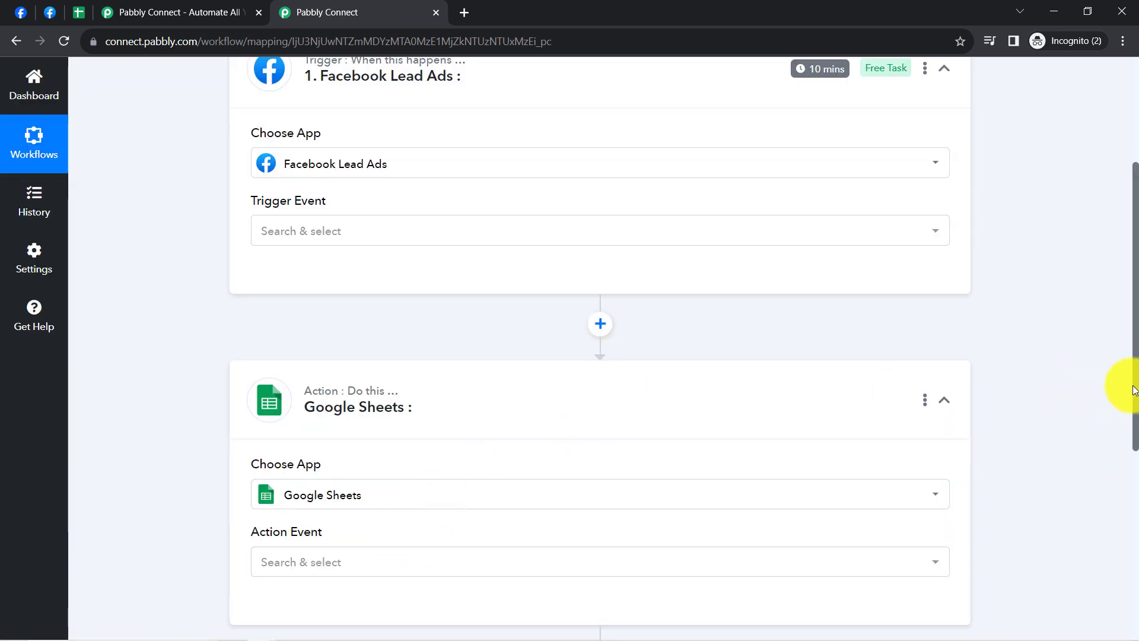
Set the Facebook Lead Ads trigger event to New Lead (Instant).
{"action": "left_click_drag", "start_coordinate": [1133, 356], "coordinate": [1113, 261]}
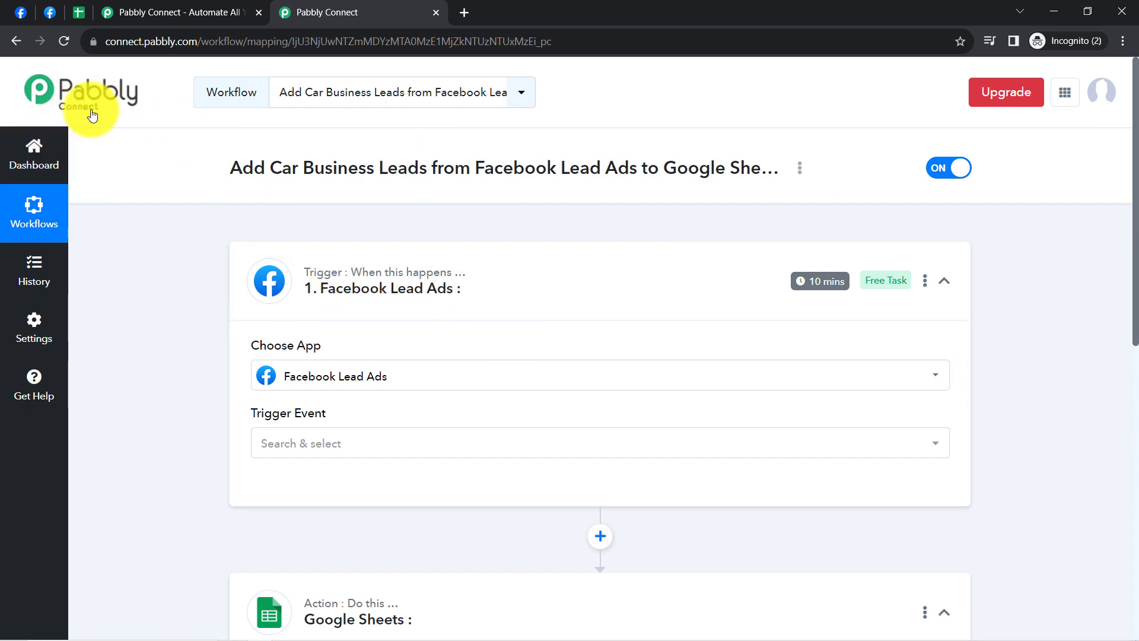
{"action": "left_click", "coordinate": [287, 444]}
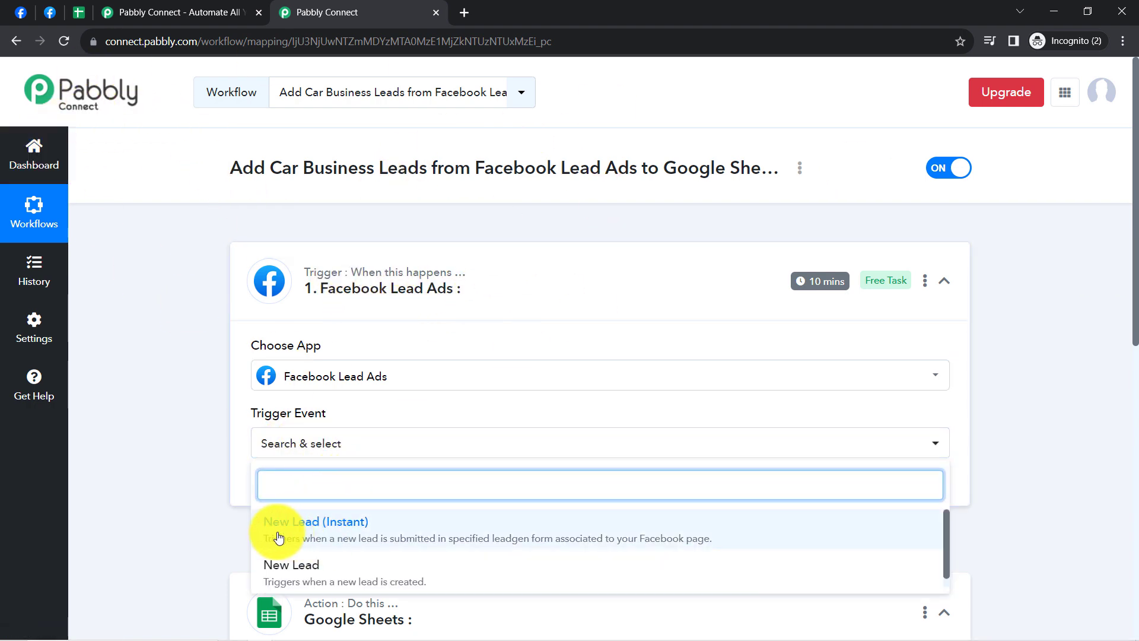
{"action": "left_click", "coordinate": [315, 534]}
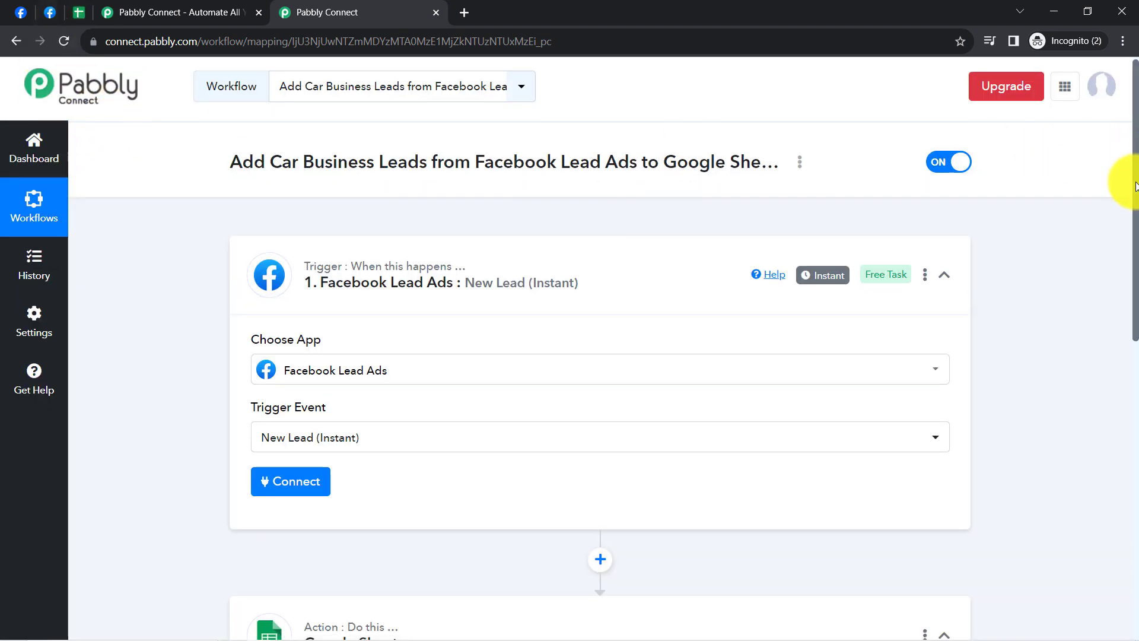
Set the Google Sheets action event to Add New Row.
{"action": "left_click_drag", "start_coordinate": [1131, 187], "coordinate": [1121, 329]}
{"action": "left_click", "coordinate": [278, 499]}
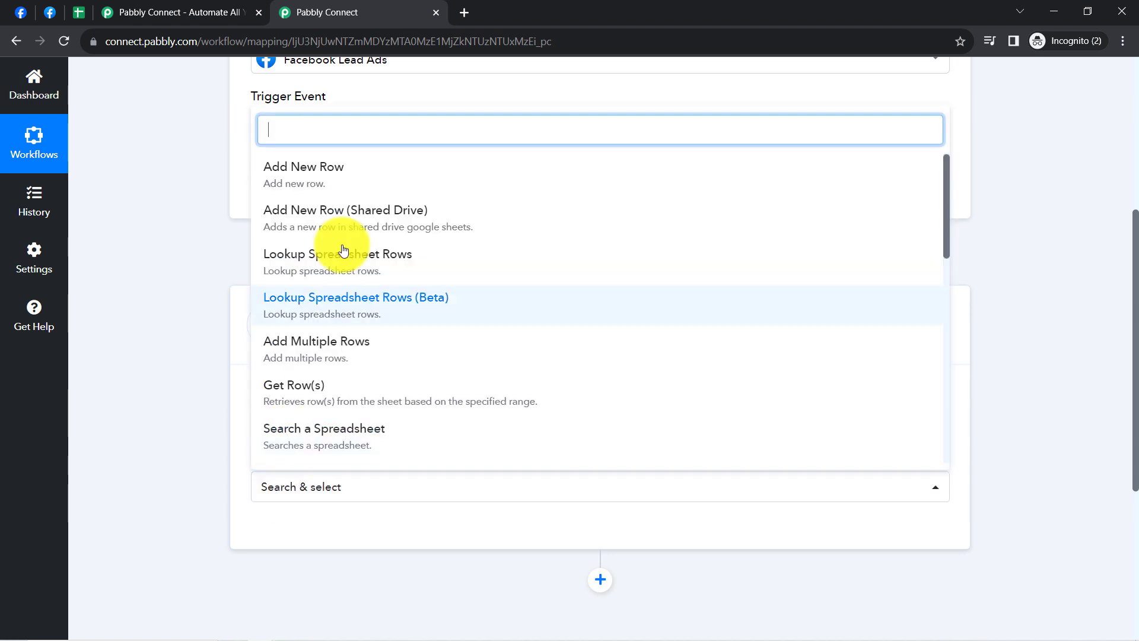
{"action": "left_click", "coordinate": [307, 170]}
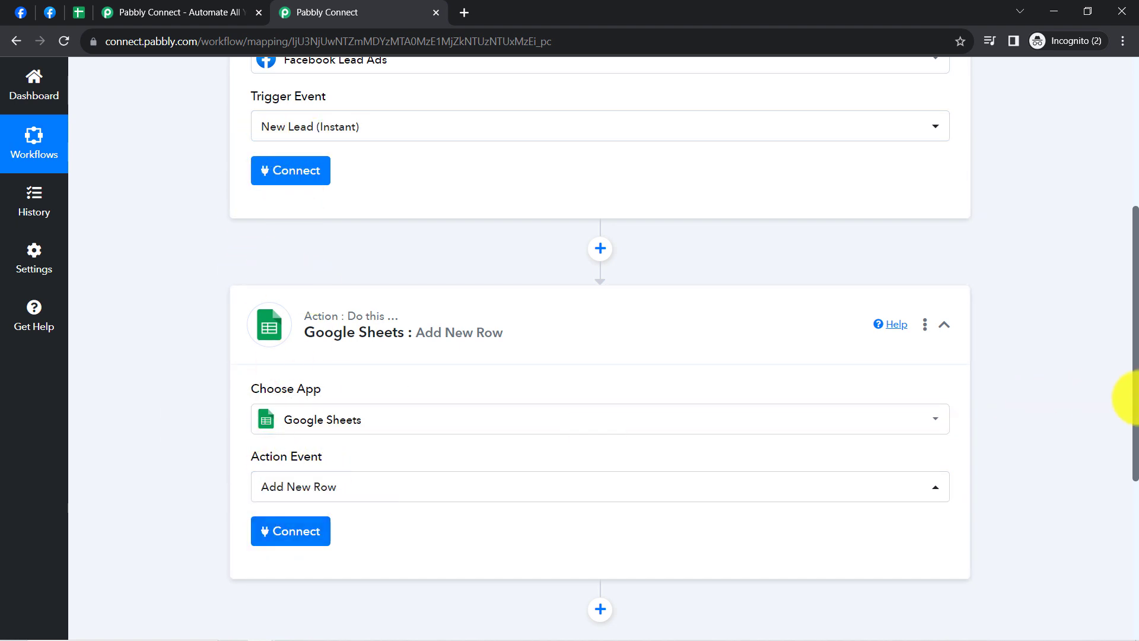
Connect the Facebook Lead Ads trigger through a new connection and continue with the requested Facebook account switch.
{"action": "left_click_drag", "start_coordinate": [1134, 409], "coordinate": [1120, 287]}
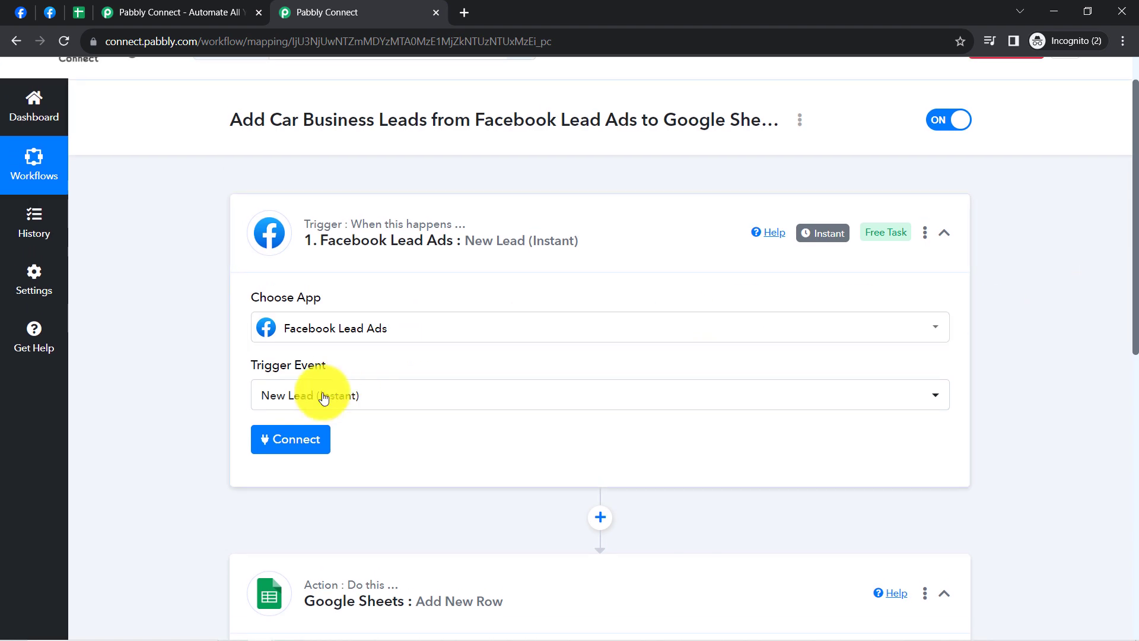
{"action": "left_click", "coordinate": [287, 446]}
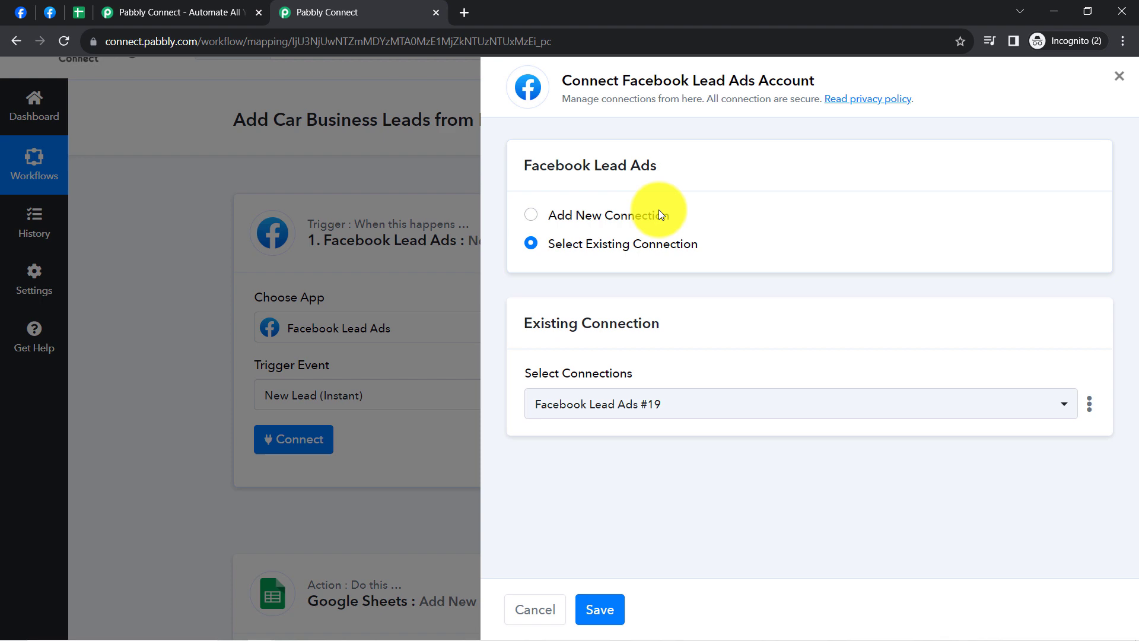
{"action": "left_click", "coordinate": [657, 215]}
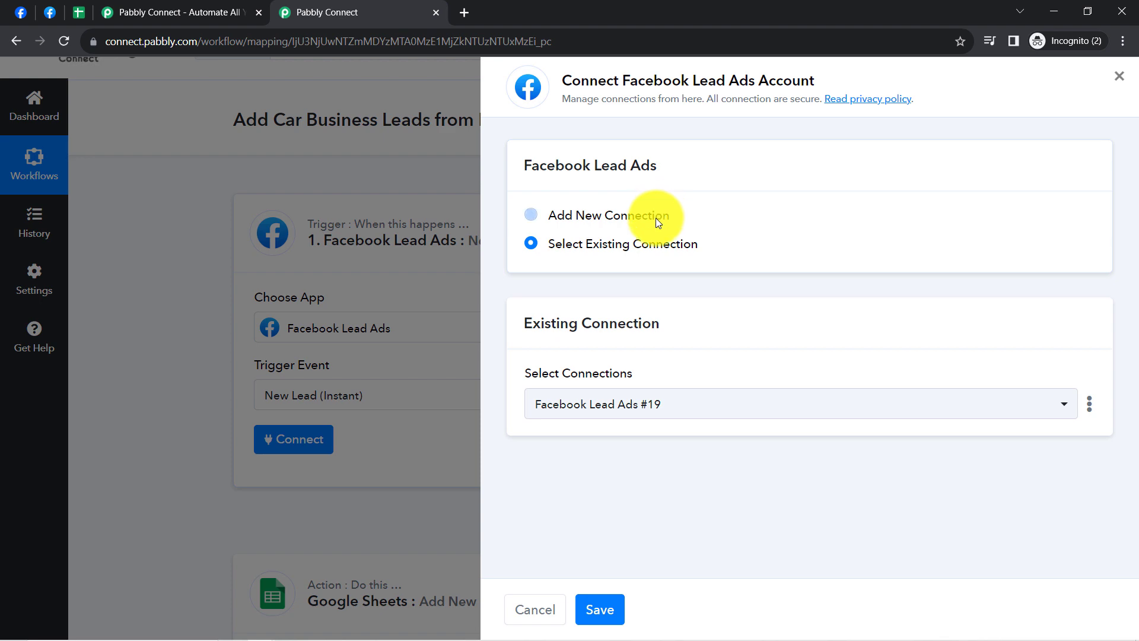
{"action": "left_click", "coordinate": [586, 394]}
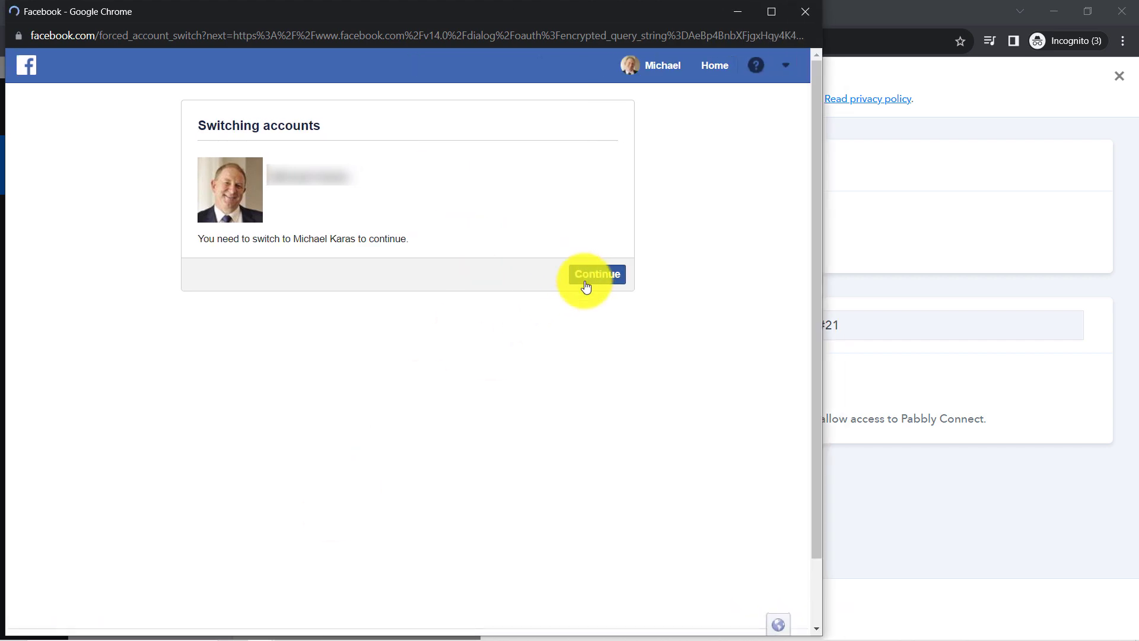
{"action": "left_click", "coordinate": [586, 274]}
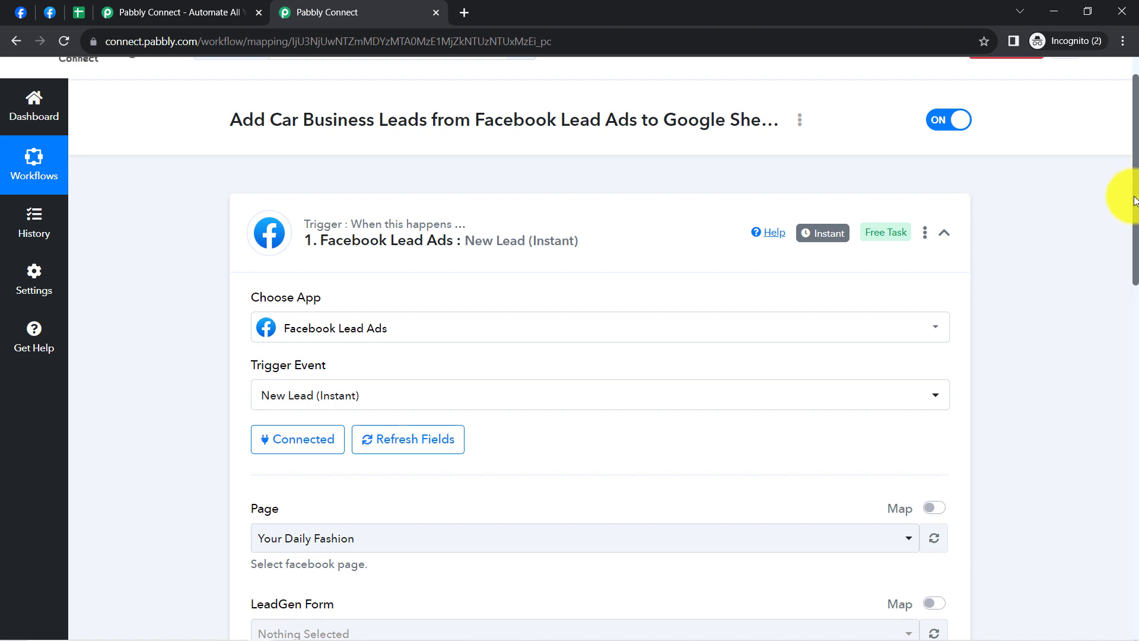
Look up the page's name on Facebook and set the trigger's page to Car Portal.
{"action": "left_click_drag", "start_coordinate": [1134, 200], "coordinate": [1136, 287]}
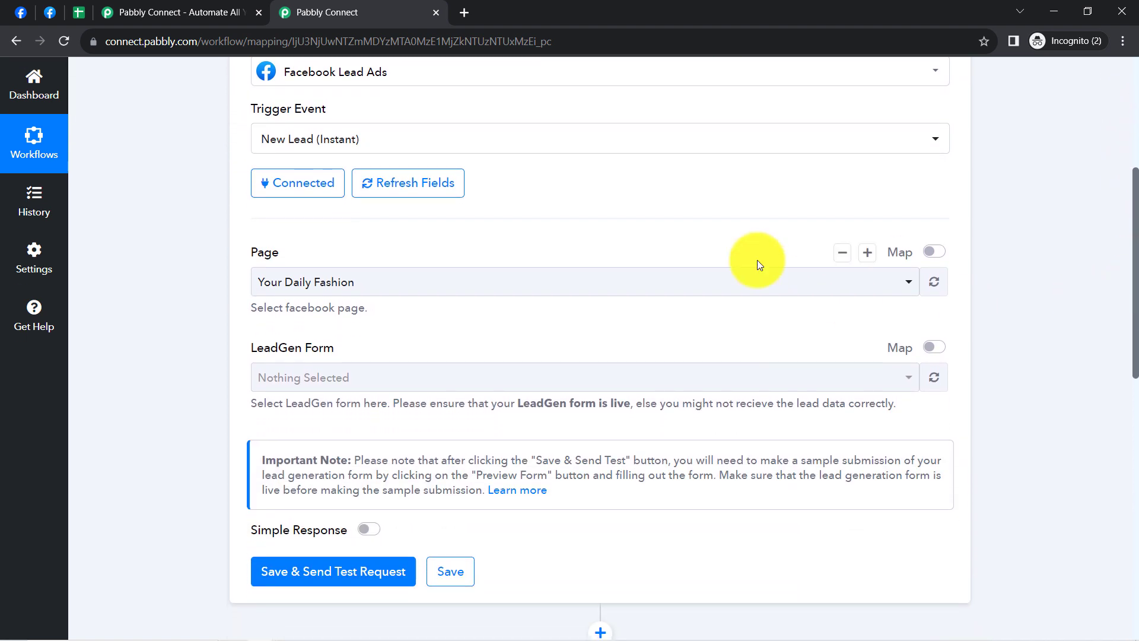
{"action": "left_click", "coordinate": [267, 286]}
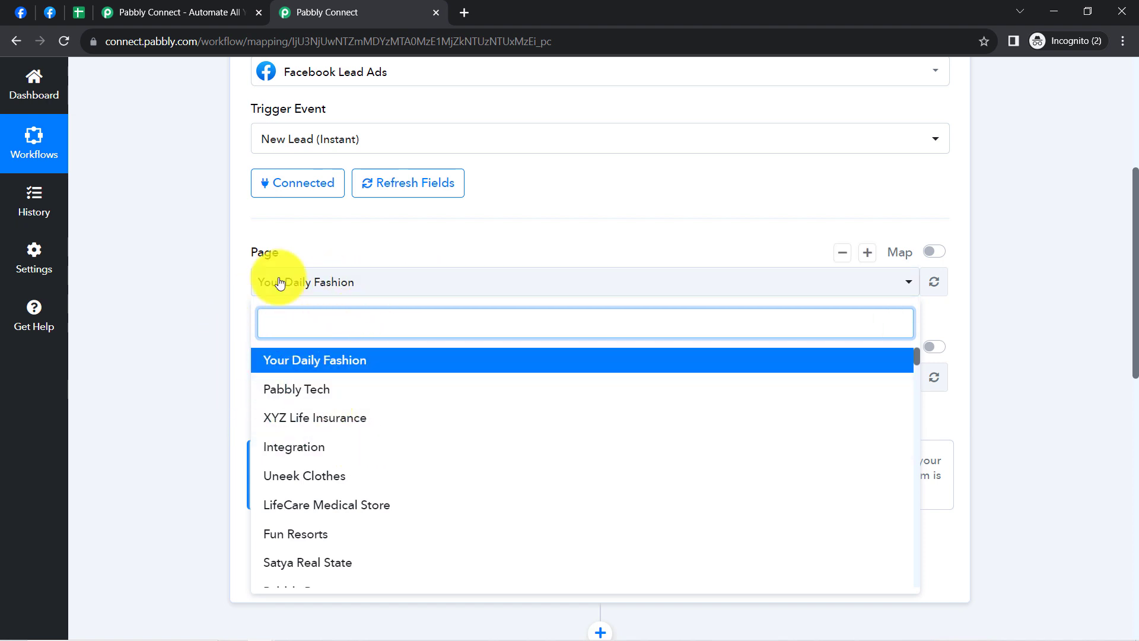
{"action": "left_click", "coordinate": [204, 244]}
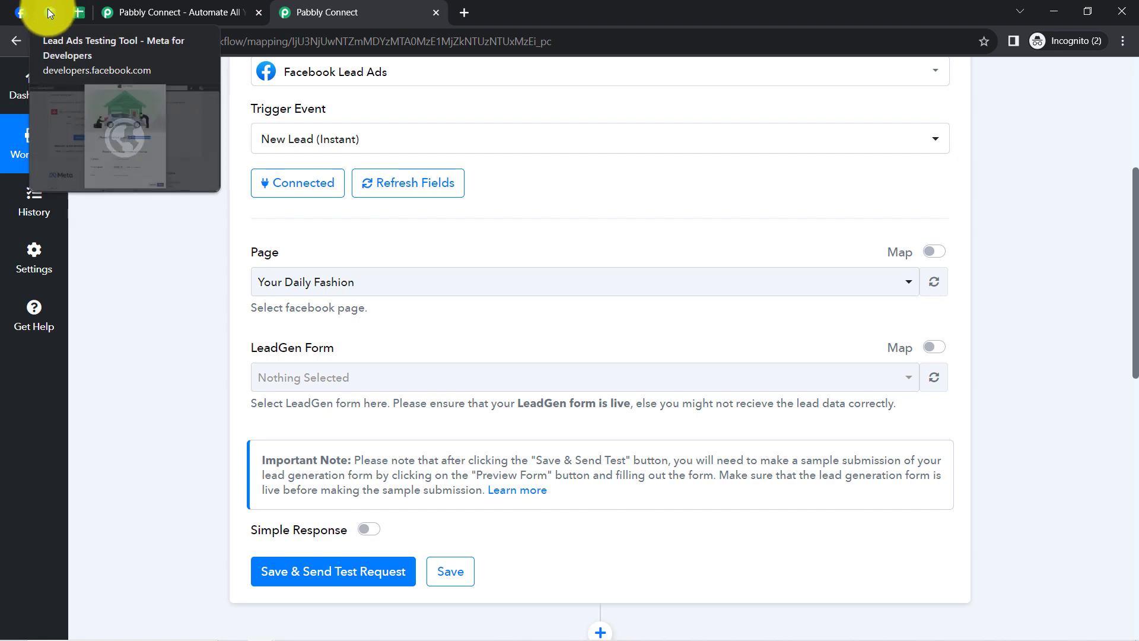
{"action": "left_click", "coordinate": [25, 15]}
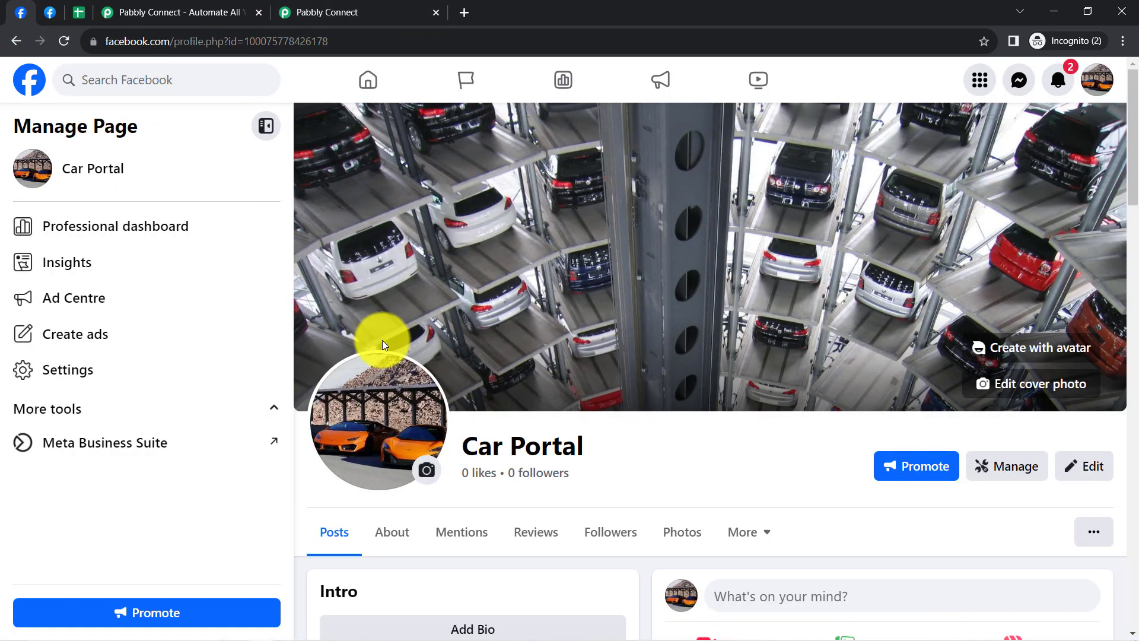
{"action": "double_click", "coordinate": [511, 445]}
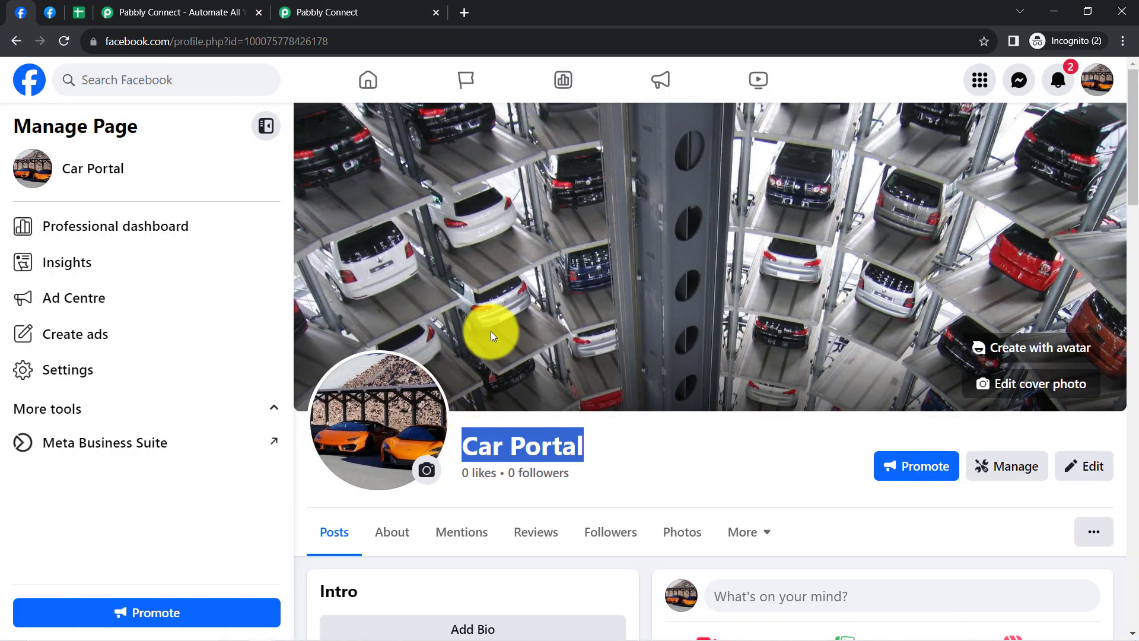
{"action": "left_click", "coordinate": [394, 12]}
{"action": "left_click", "coordinate": [311, 289]}
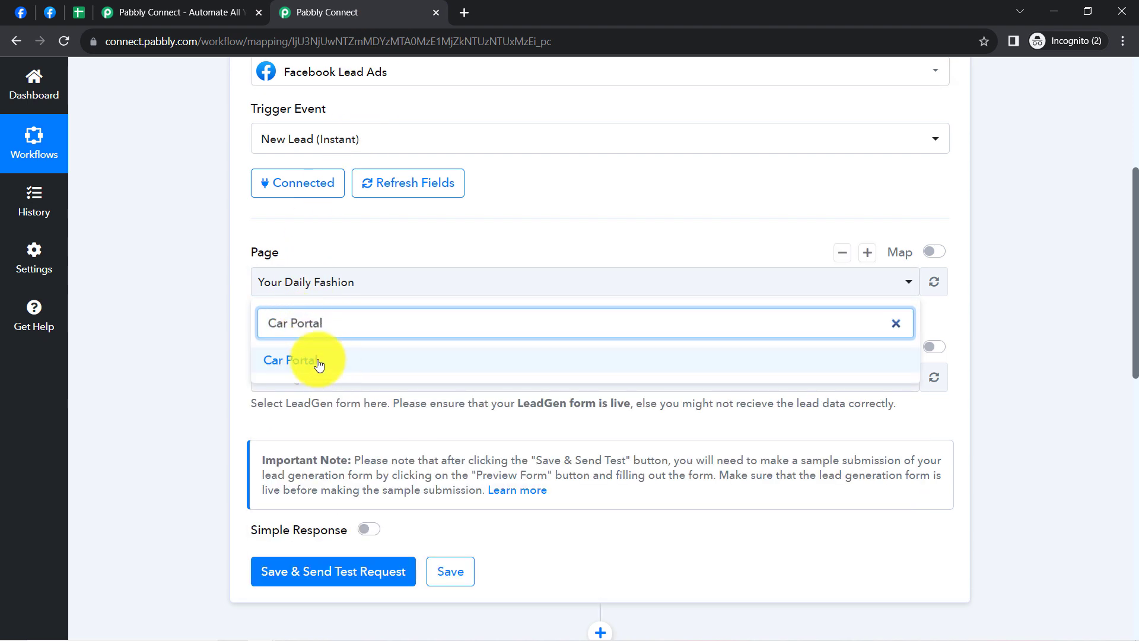
{"action": "left_click", "coordinate": [299, 363]}
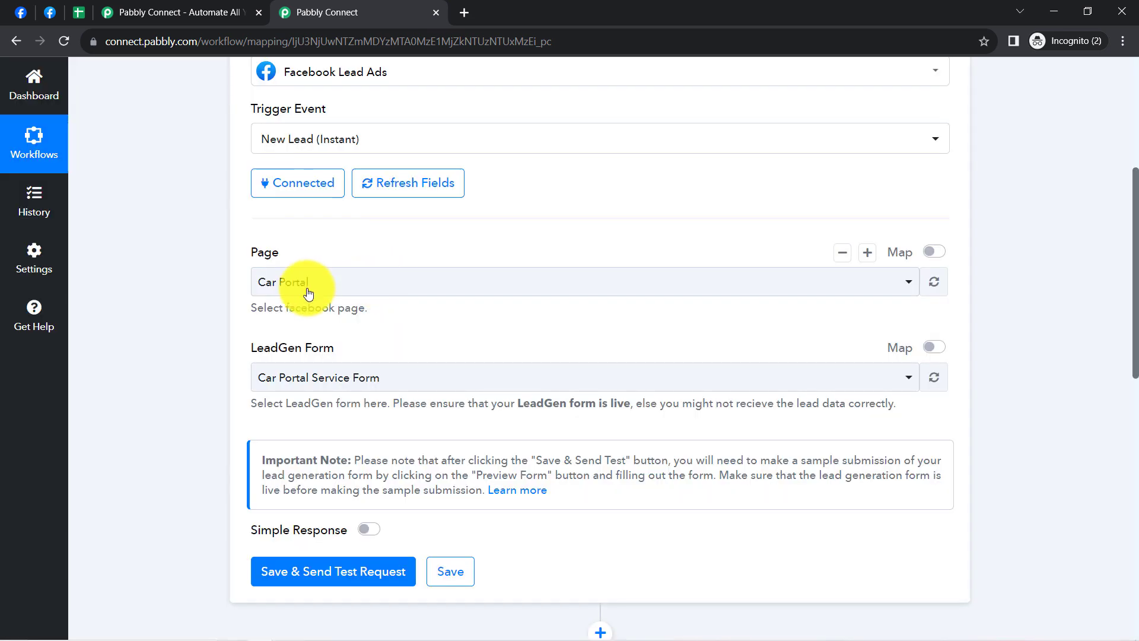
Open the Car Portal page's lead ads forms list in Meta Business Suite.
{"action": "left_click", "coordinate": [52, 9]}
{"action": "left_click", "coordinate": [23, 9]}
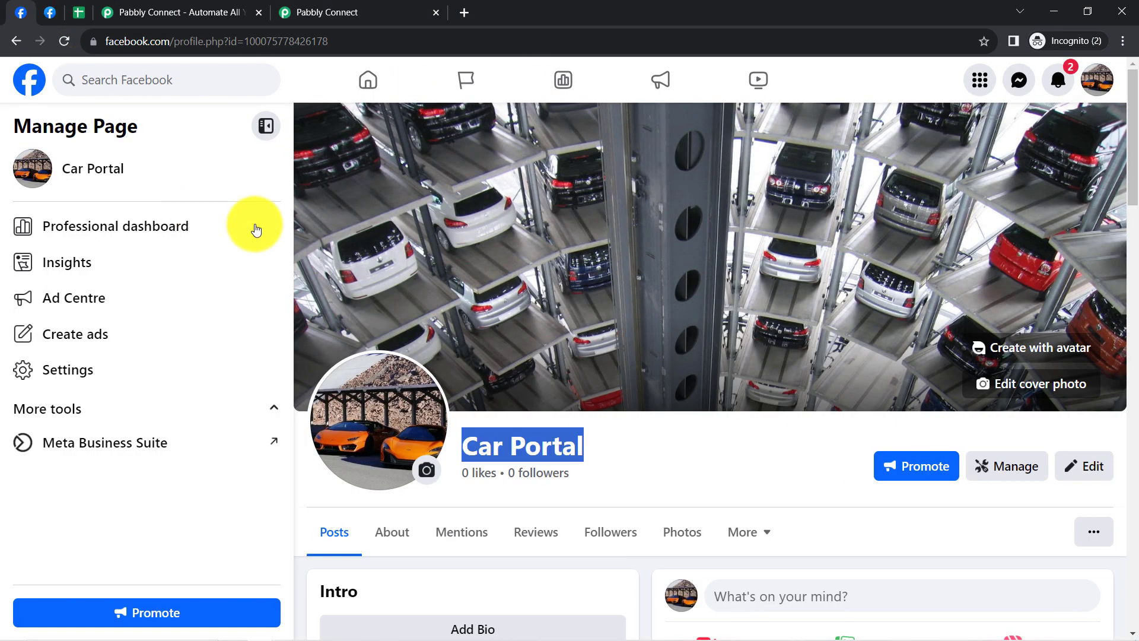
{"action": "left_click", "coordinate": [118, 440]}
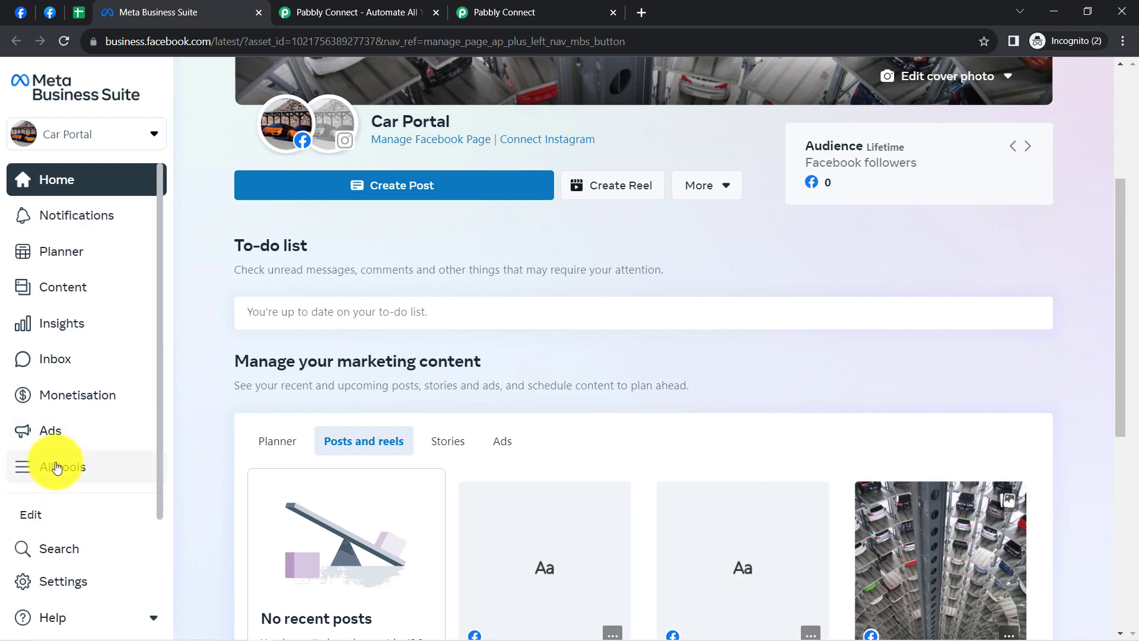
{"action": "left_click", "coordinate": [57, 468]}
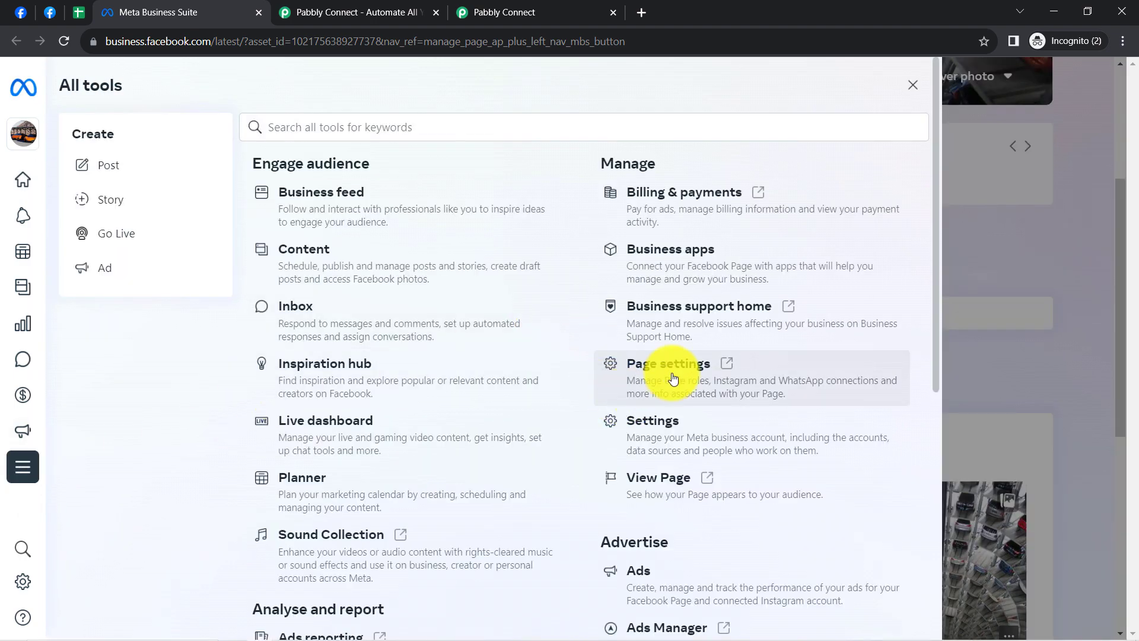
{"action": "scroll", "coordinate": [692, 387], "scroll_direction": "down", "scroll_amount": 5}
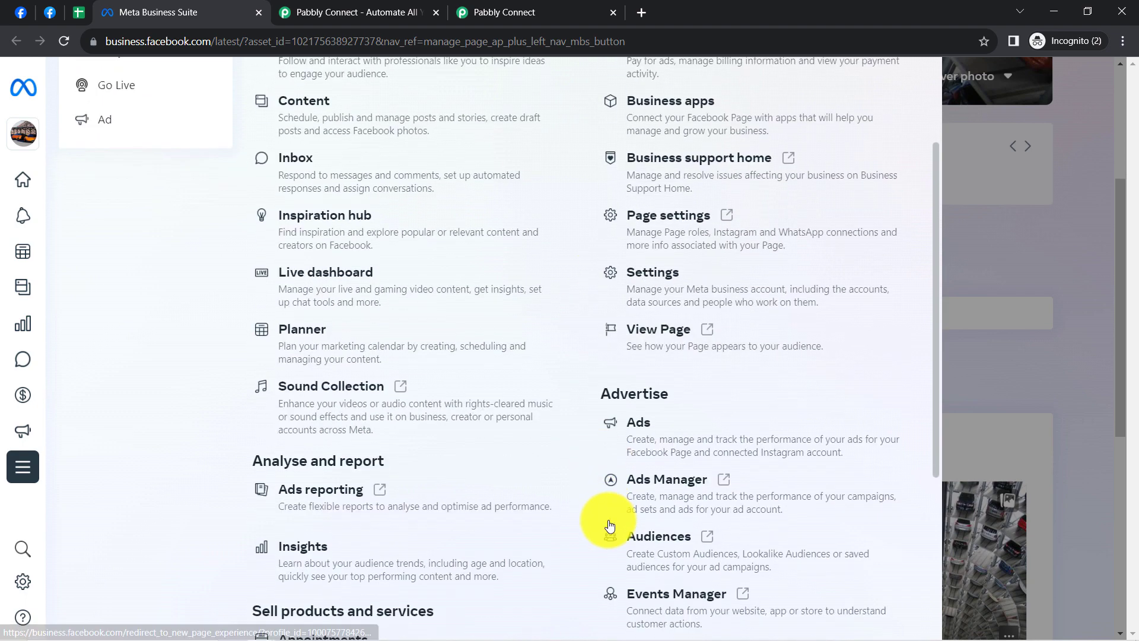
{"action": "left_click", "coordinate": [702, 521]}
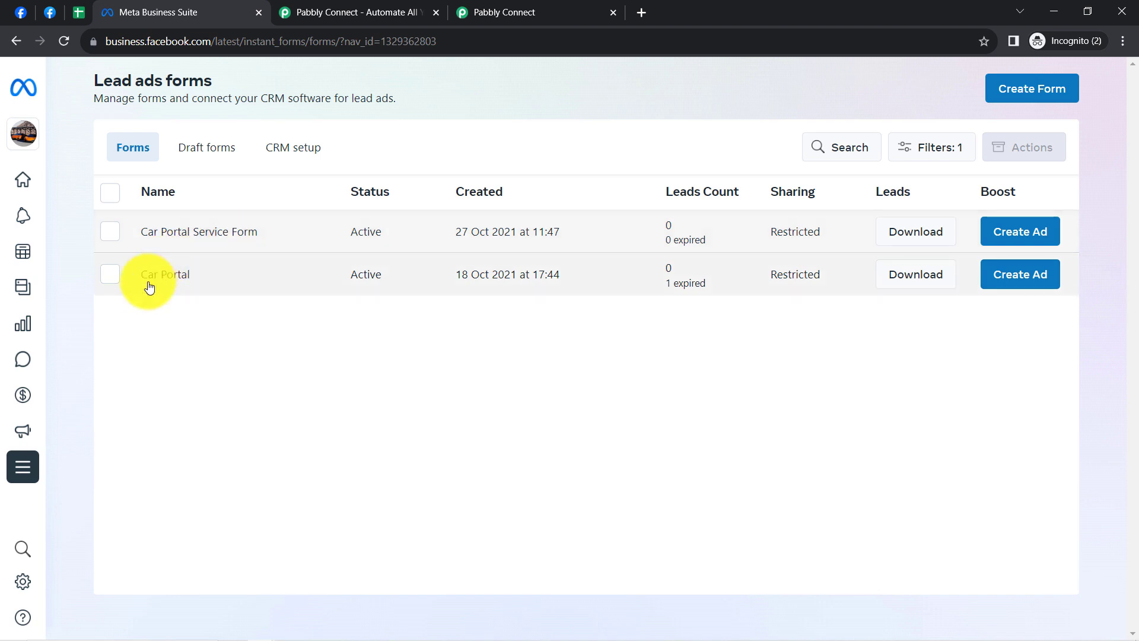
Preview the Car Portal lead form up to its contact information page.
{"action": "left_click", "coordinate": [189, 289]}
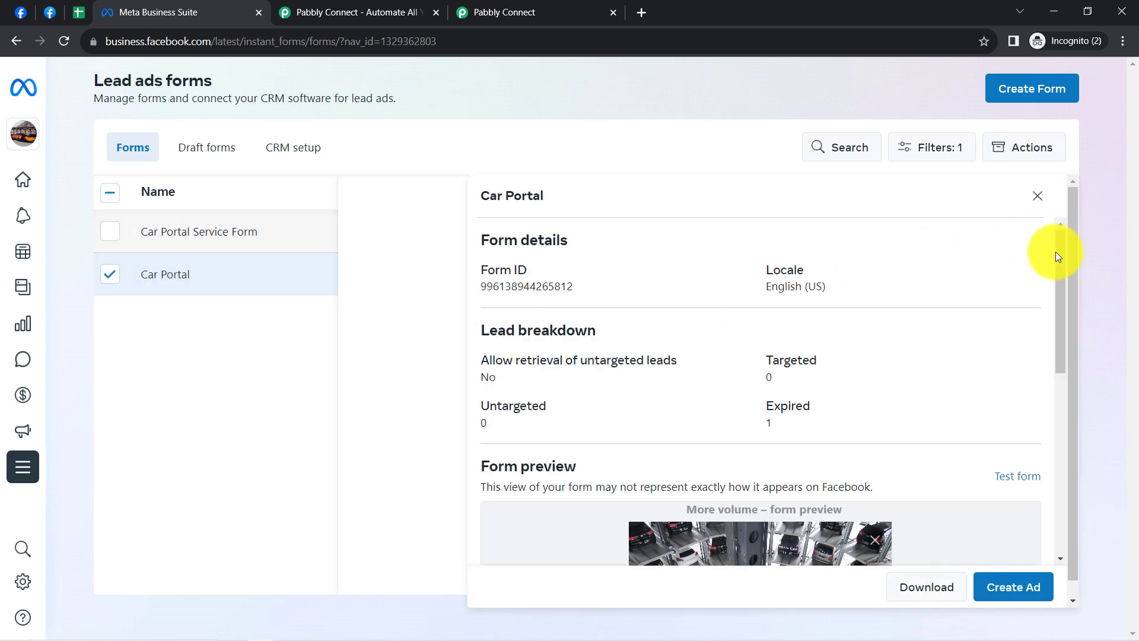
{"action": "left_click_drag", "start_coordinate": [1059, 259], "coordinate": [1061, 423]}
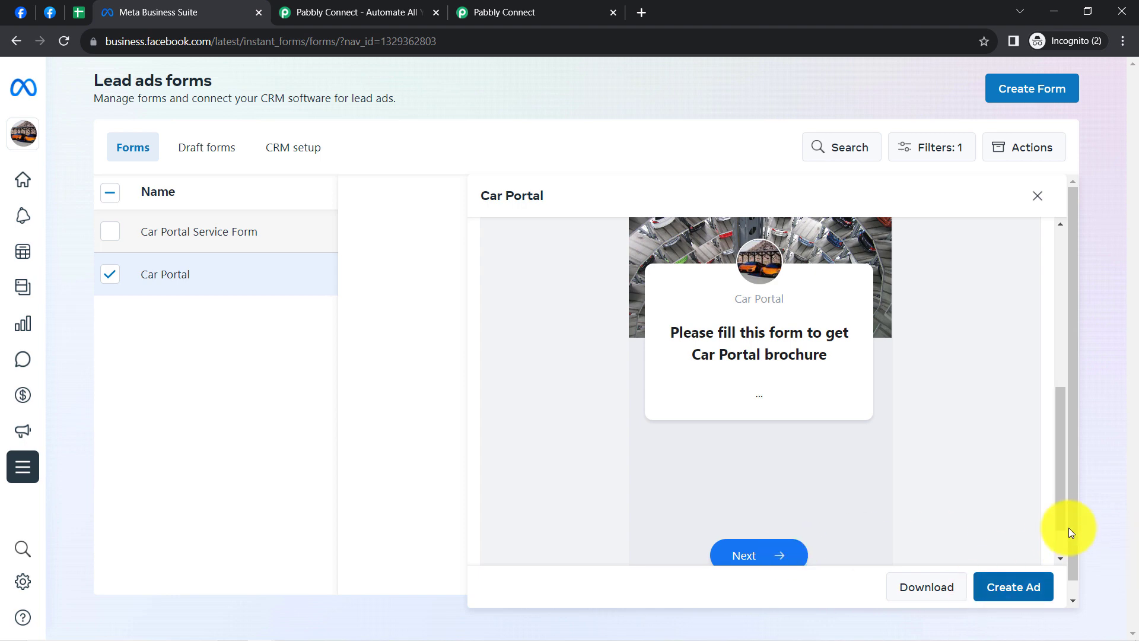
{"action": "left_click_drag", "start_coordinate": [1060, 512], "coordinate": [1071, 594]}
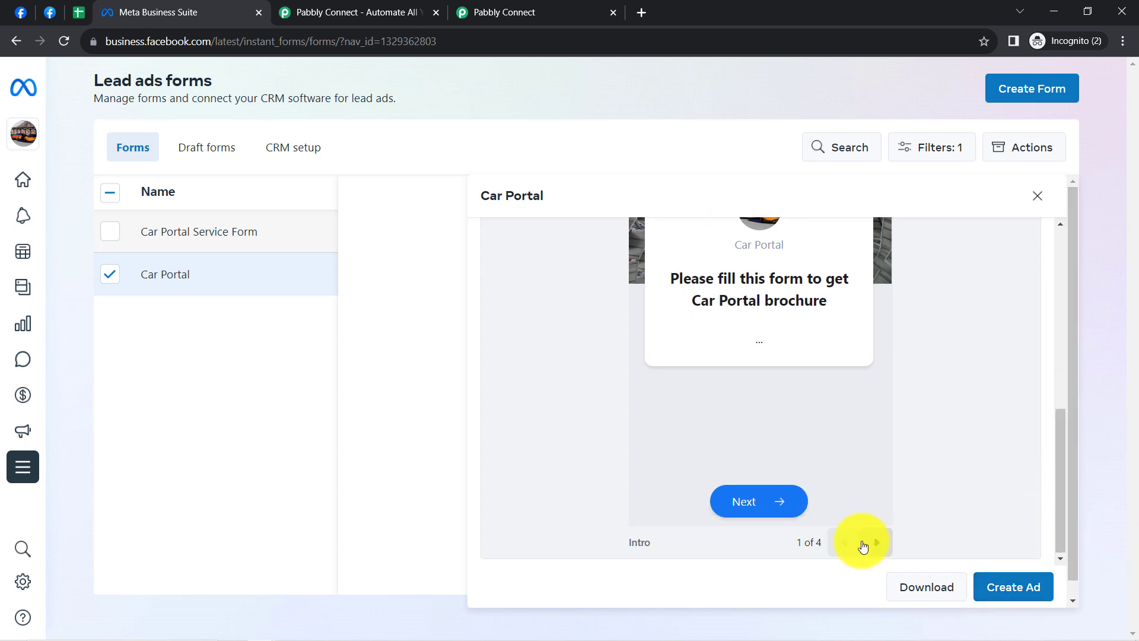
{"action": "left_click", "coordinate": [876, 542]}
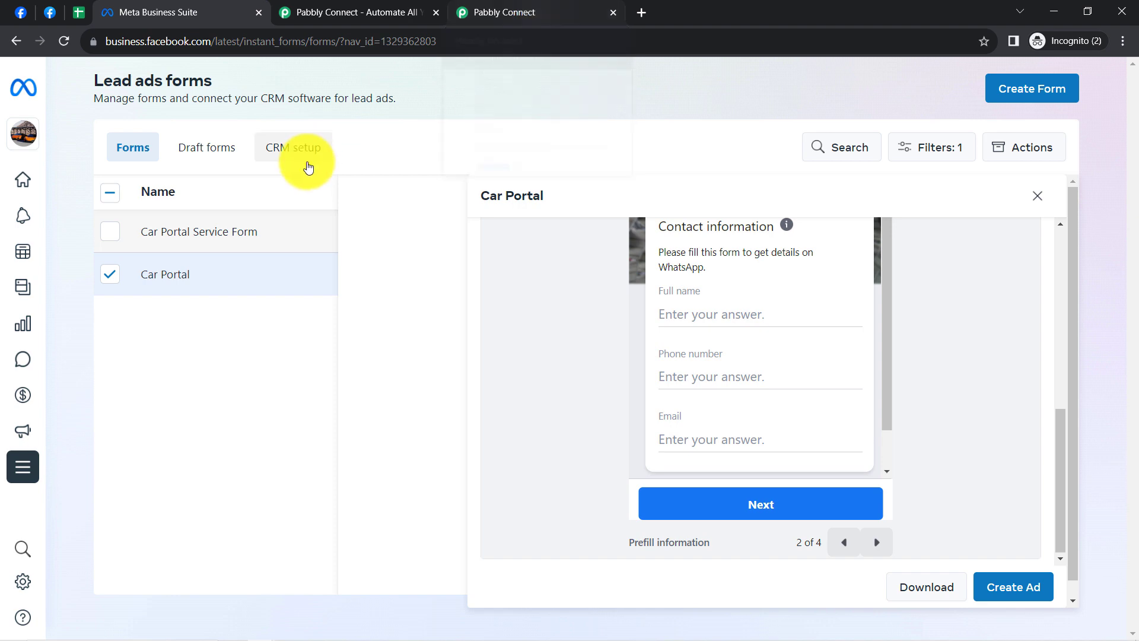
Back in Pabbly Connect, choose Car Portal Service Form as the trigger's LeadGen form.
{"action": "left_click", "coordinate": [501, 11]}
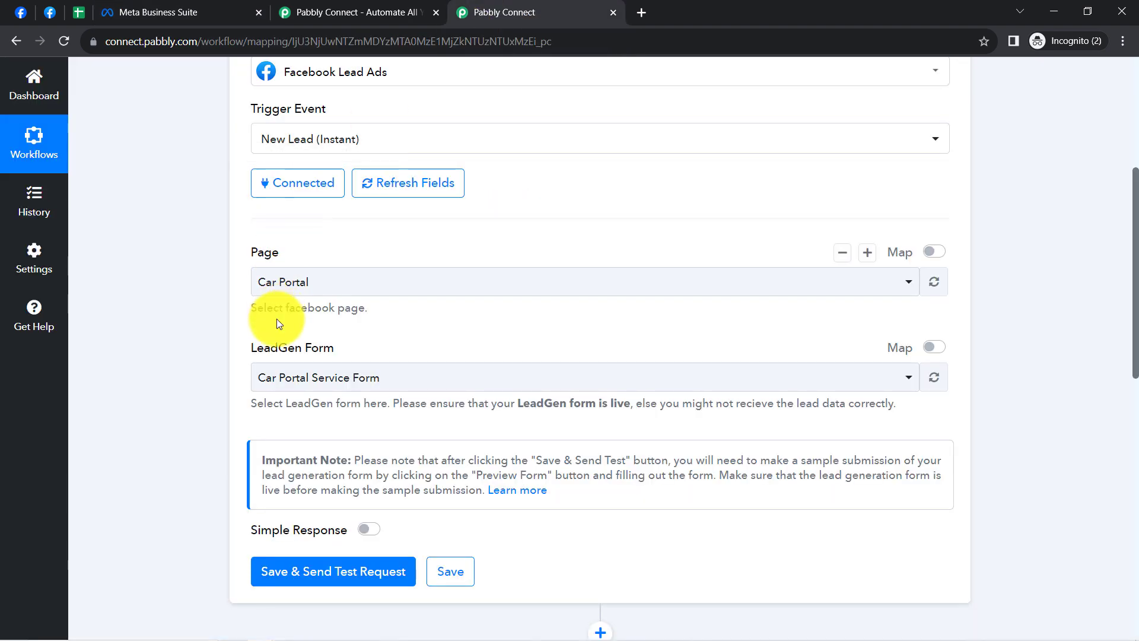
{"action": "left_click", "coordinate": [280, 376]}
{"action": "left_click", "coordinate": [287, 376]}
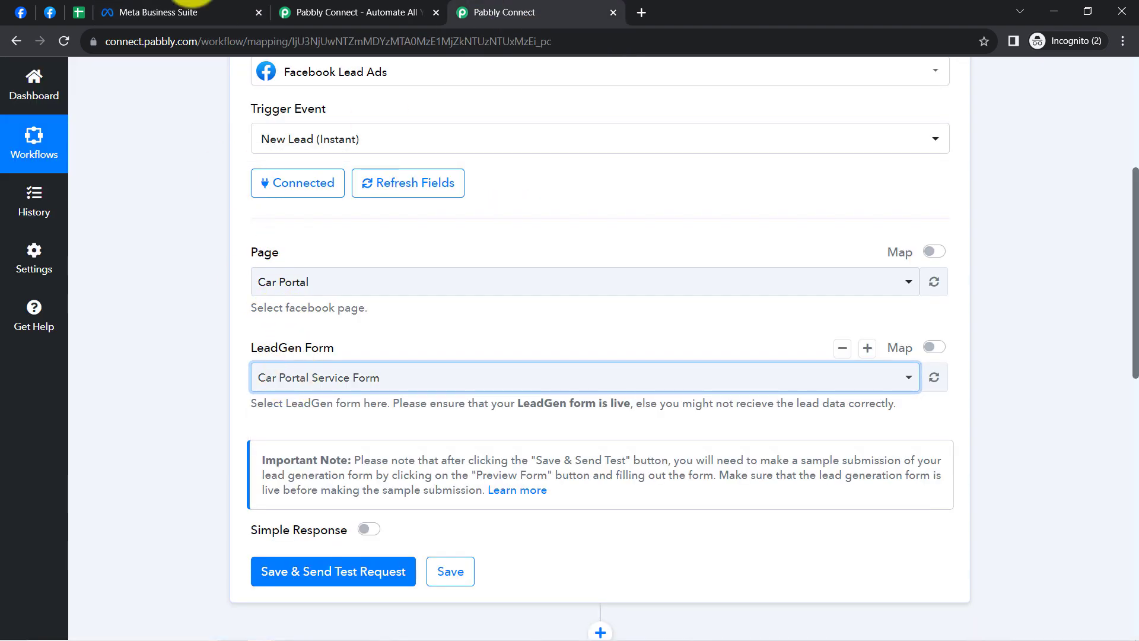
Check the Car Portal Service Form in the Lead Ads Testing Tool and in the Meta Business Suite forms list.
{"action": "left_click", "coordinate": [51, 12]}
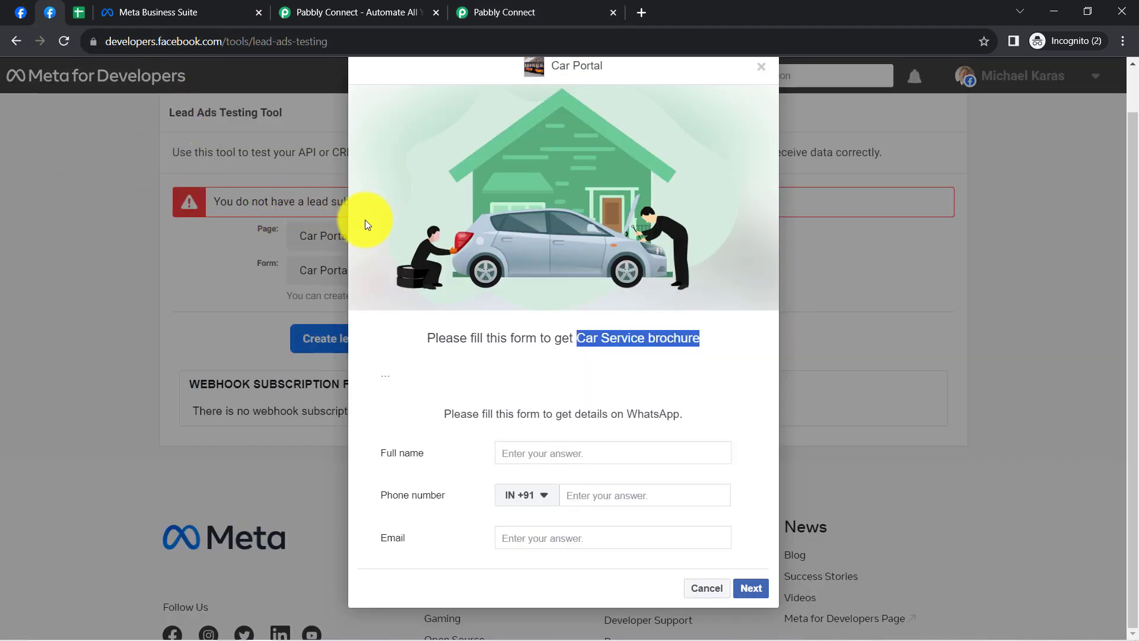
{"action": "left_click", "coordinate": [160, 12]}
{"action": "left_click", "coordinate": [111, 233]}
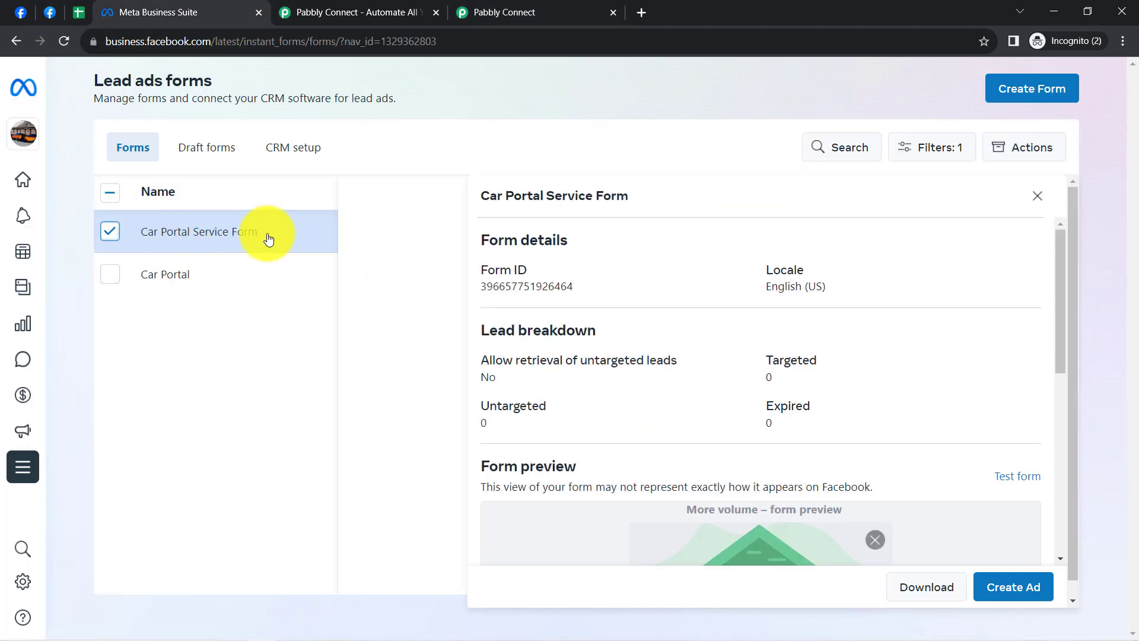
Return to the Pabbly Connect workflow, save the Facebook Lead Ads trigger and send a test request.
{"action": "left_click", "coordinate": [505, 12]}
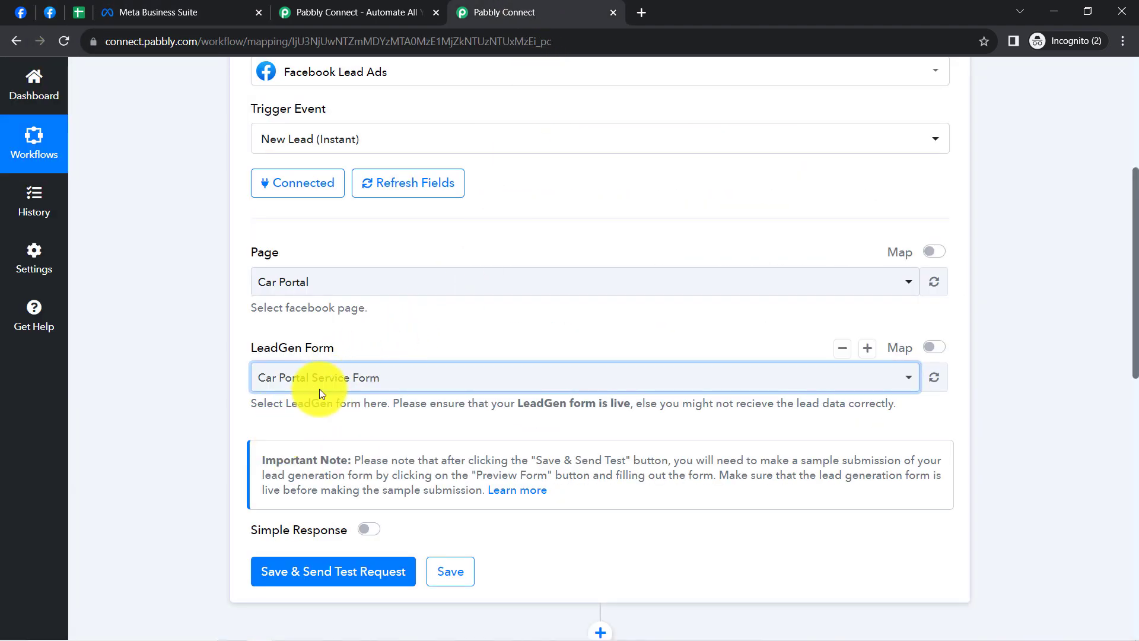
{"action": "scroll", "coordinate": [205, 361], "scroll_direction": "down", "scroll_amount": 4}
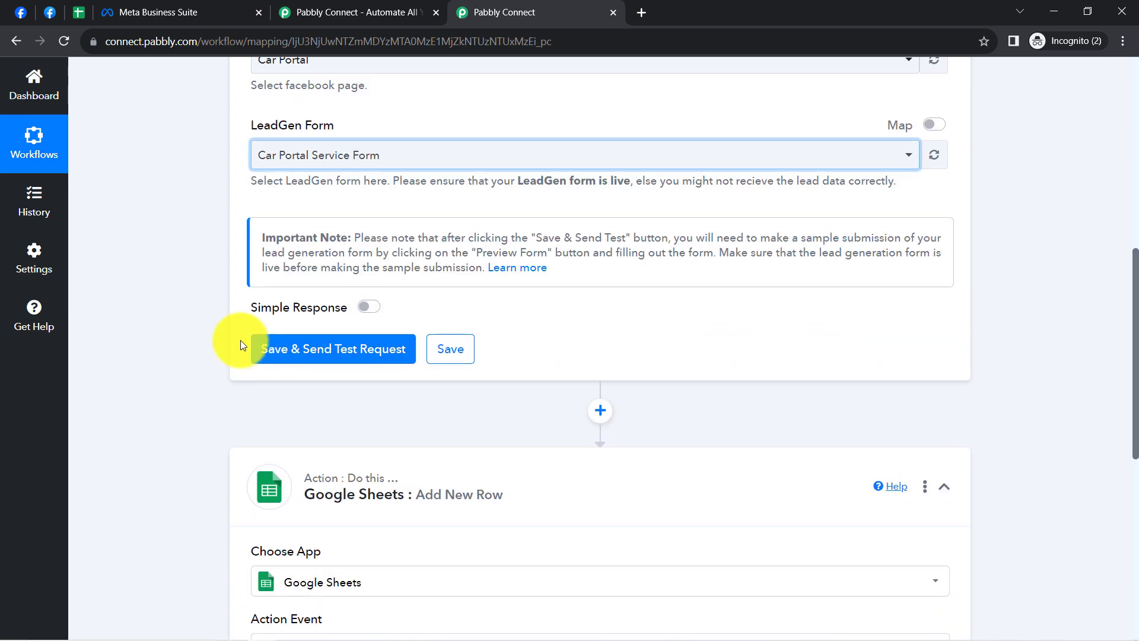
{"action": "left_click", "coordinate": [297, 360]}
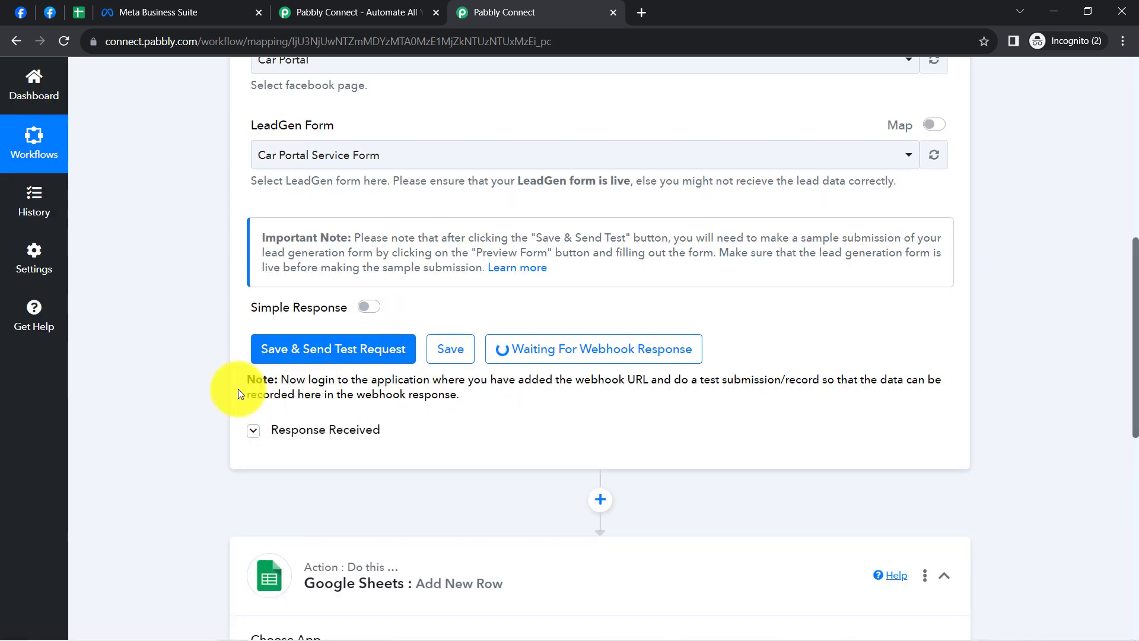
Read the trigger's notes about making a sample submission of the lead form for the webhook response.
{"action": "left_click_drag", "start_coordinate": [318, 380], "coordinate": [468, 394]}
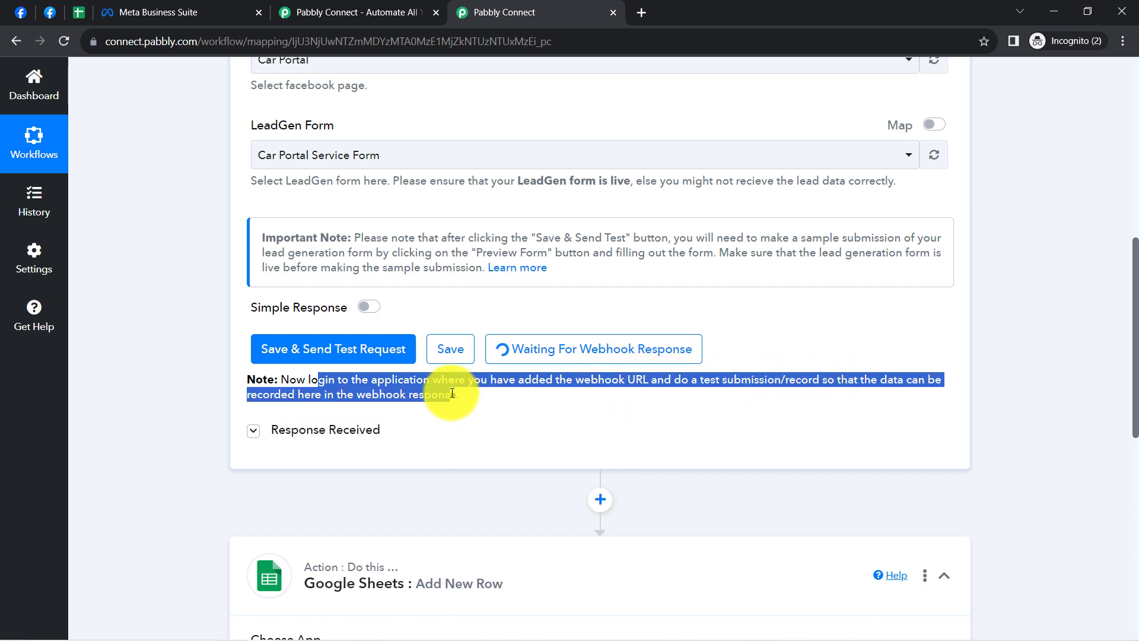
{"action": "left_click", "coordinate": [496, 396]}
{"action": "left_click_drag", "start_coordinate": [675, 379], "coordinate": [830, 380]}
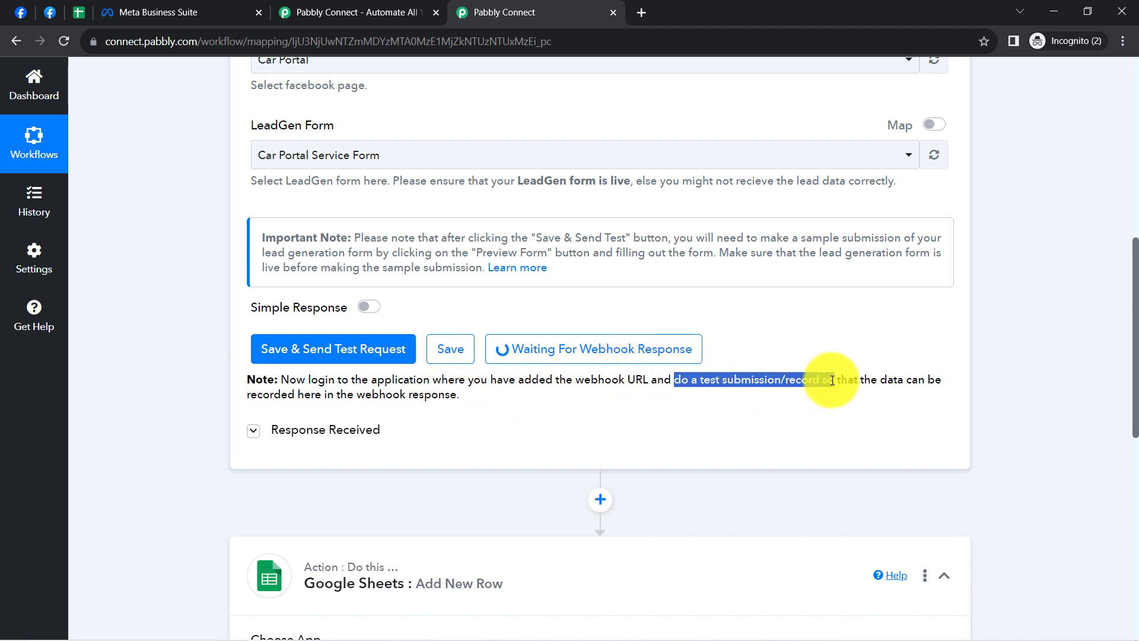
{"action": "left_click_drag", "start_coordinate": [1136, 319], "coordinate": [1129, 217]}
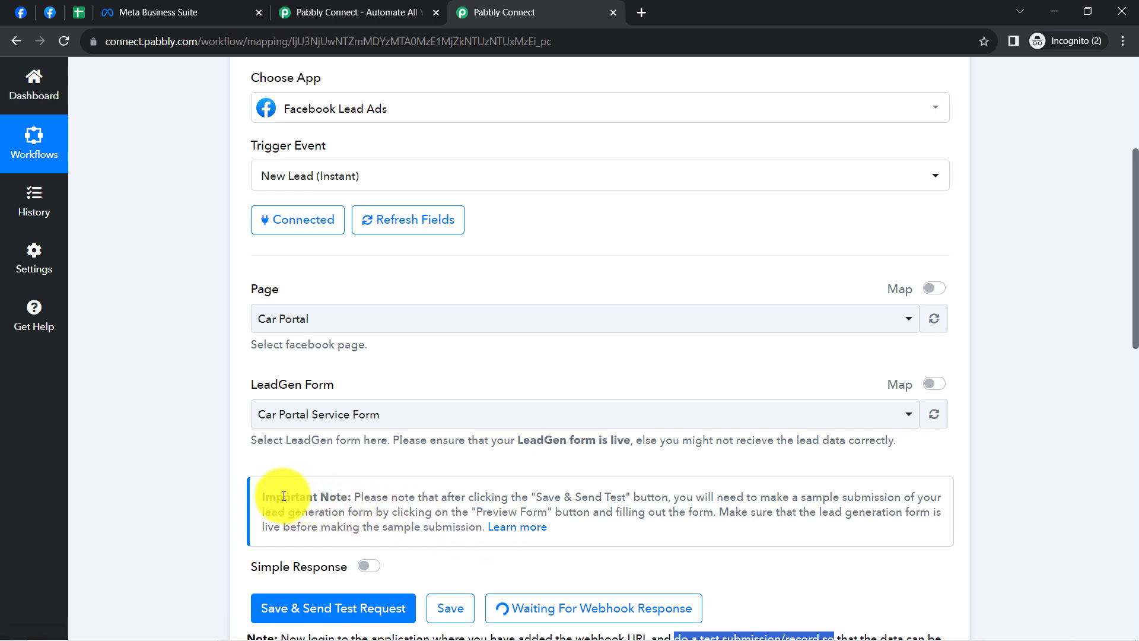
{"action": "left_click_drag", "start_coordinate": [283, 496], "coordinate": [475, 526]}
{"action": "left_click", "coordinate": [482, 528]}
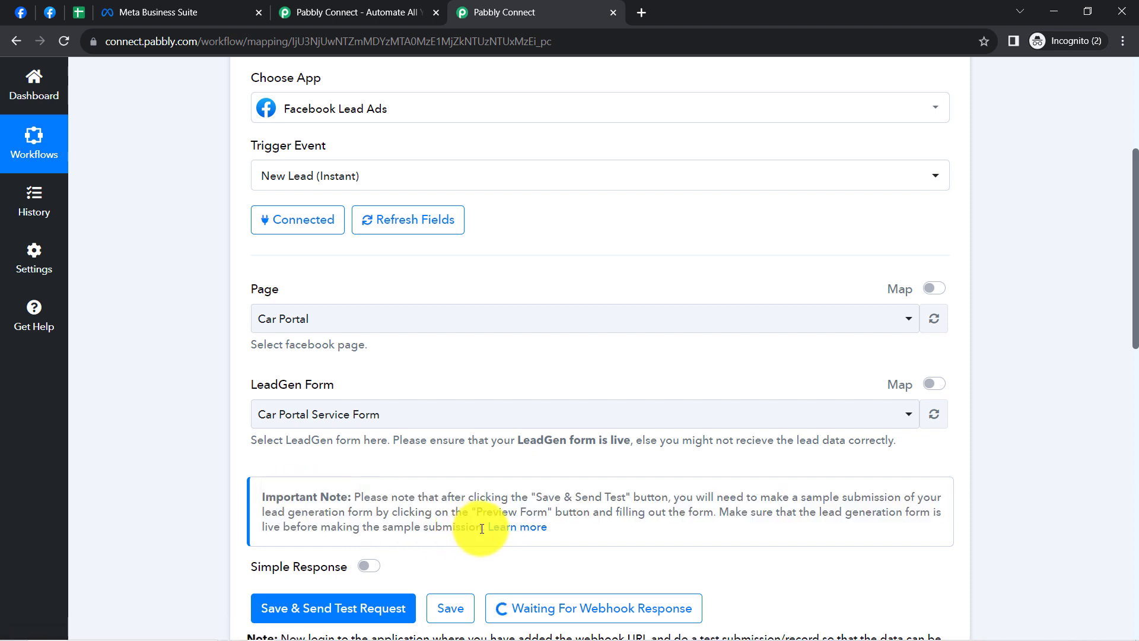
Open the trigger note's help thread on the Pabbly forum and follow its link to the Facebook Lead Ads testing tool.
{"action": "left_click", "coordinate": [510, 528]}
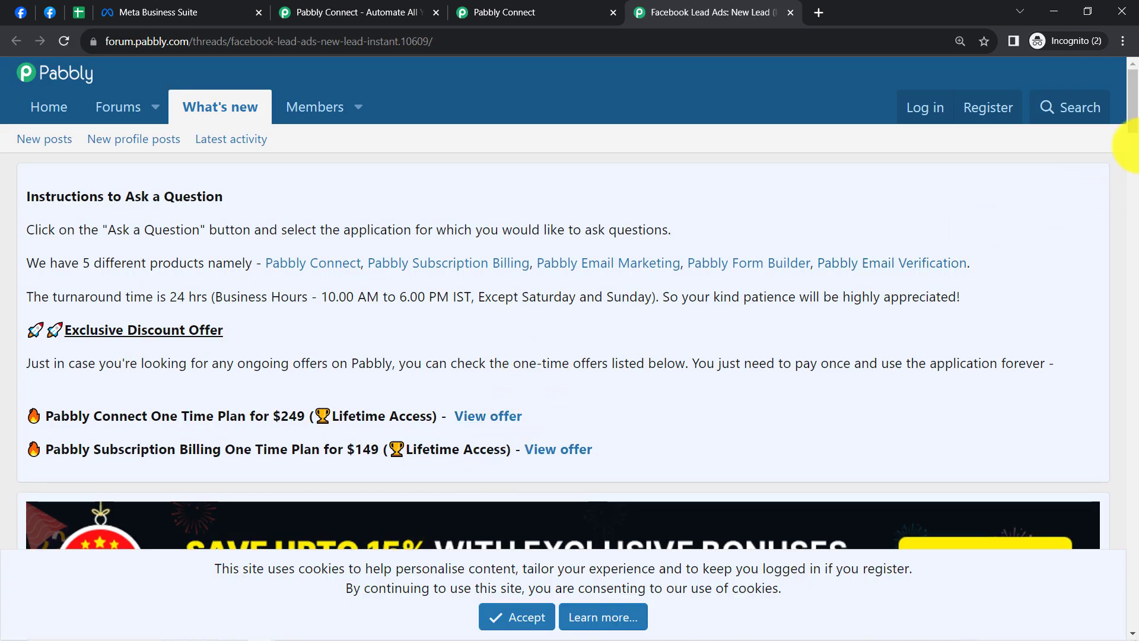
{"action": "left_click_drag", "start_coordinate": [1134, 104], "coordinate": [1044, 347]}
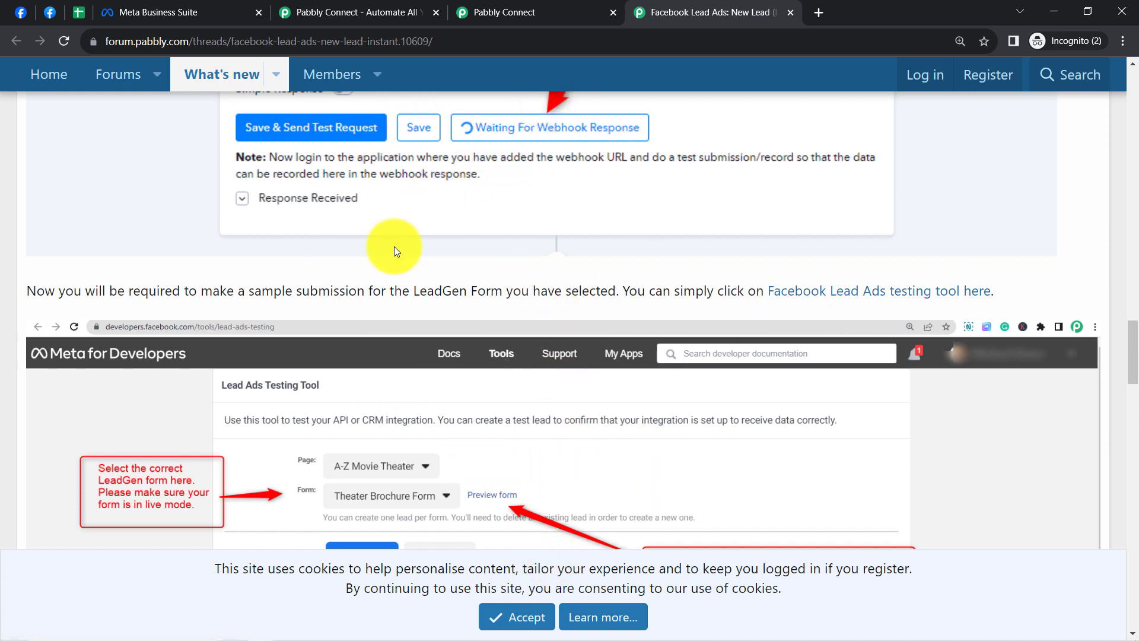
{"action": "left_click", "coordinate": [811, 294]}
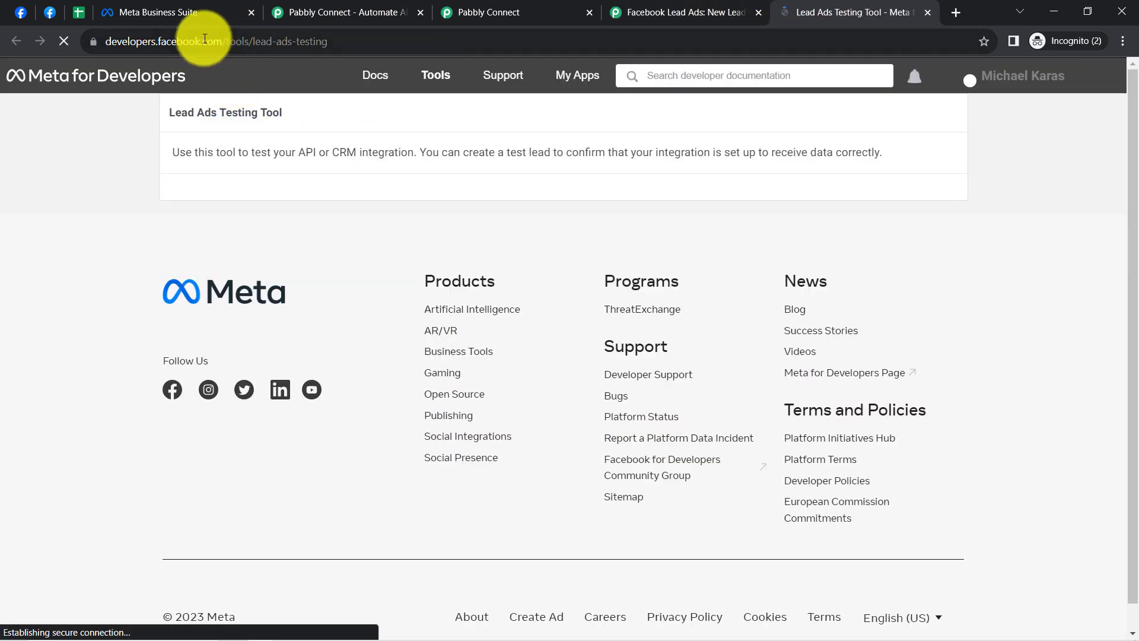
Close the old pinned Lead Ads Testing Tool tab and pin the newly opened one in its place.
{"action": "left_click_drag", "start_coordinate": [201, 41], "coordinate": [338, 41]}
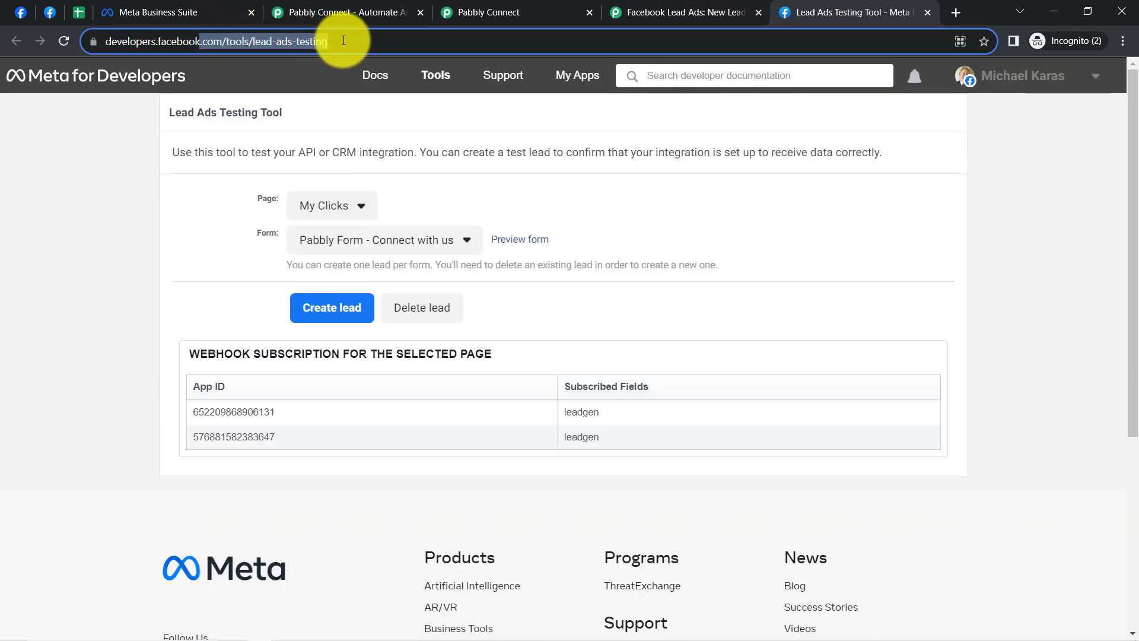
{"action": "left_click", "coordinate": [51, 5]}
{"action": "right_click", "coordinate": [51, 4]}
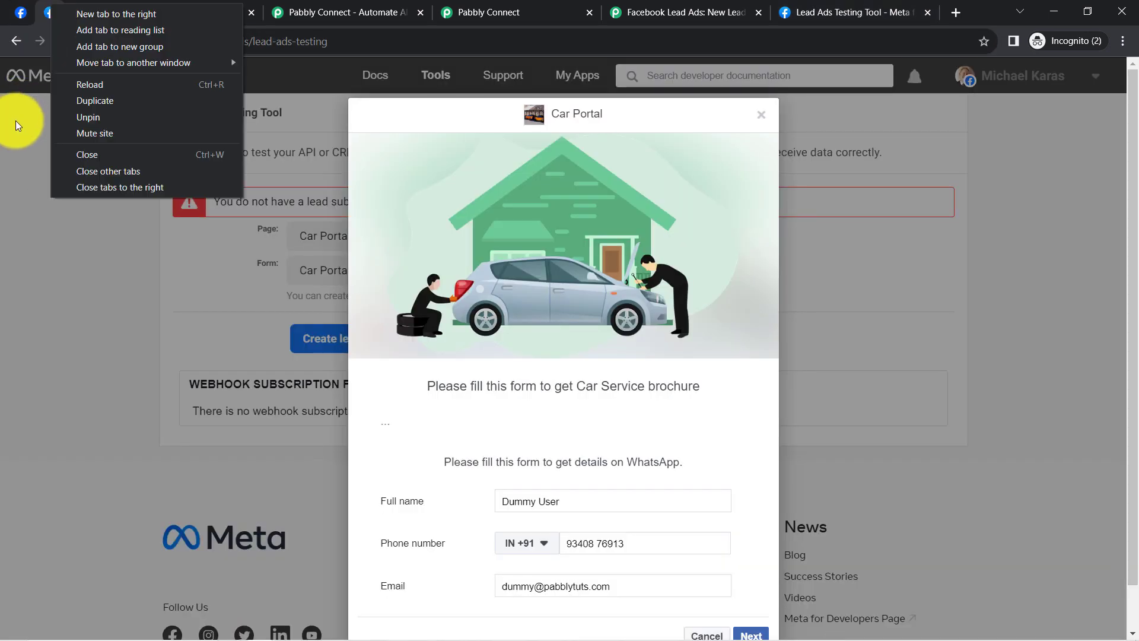
{"action": "left_click", "coordinate": [71, 152]}
{"action": "left_click", "coordinate": [825, 9]}
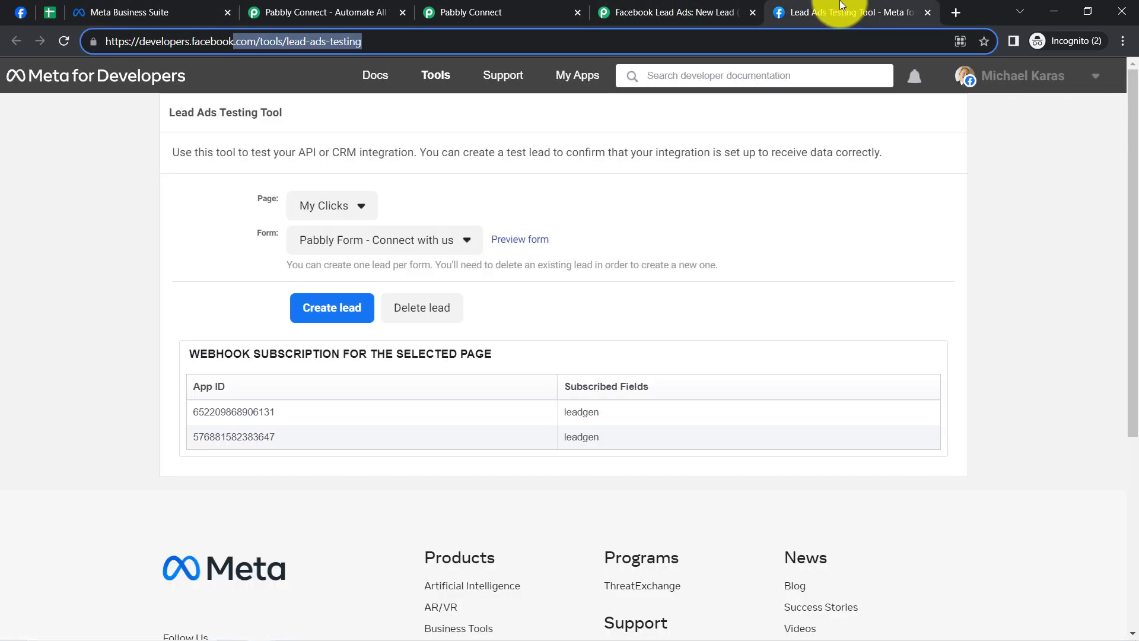
{"action": "right_click", "coordinate": [840, 7]}
{"action": "left_click", "coordinate": [849, 115]}
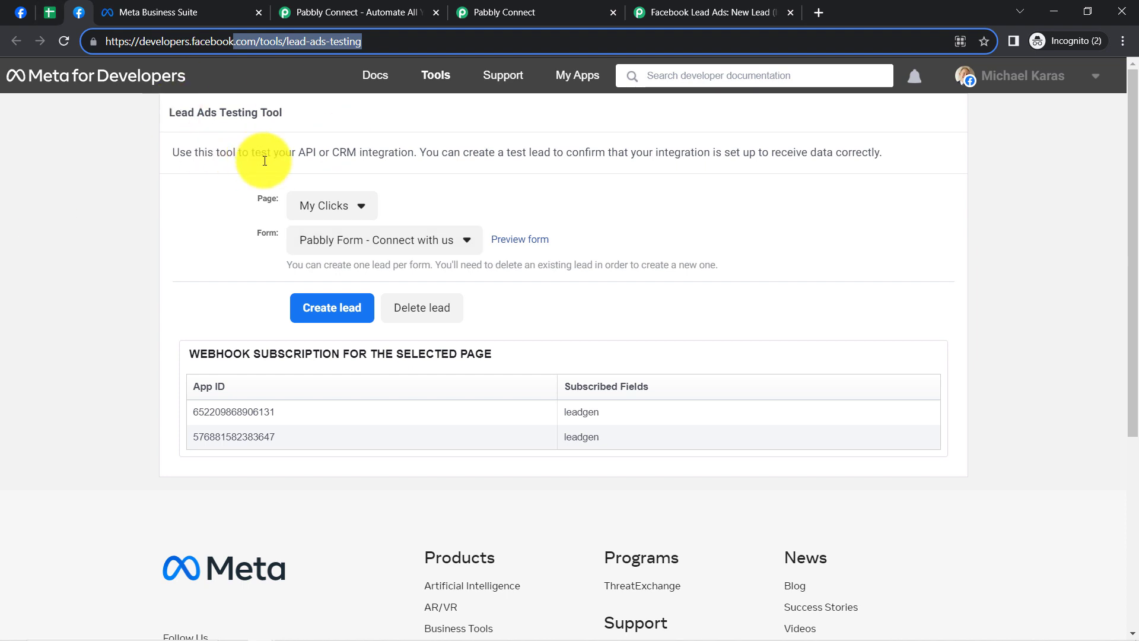
Choose the Car Portal page and the Car Portal Service Form in the Lead Ads Testing Tool.
{"action": "left_click", "coordinate": [306, 215]}
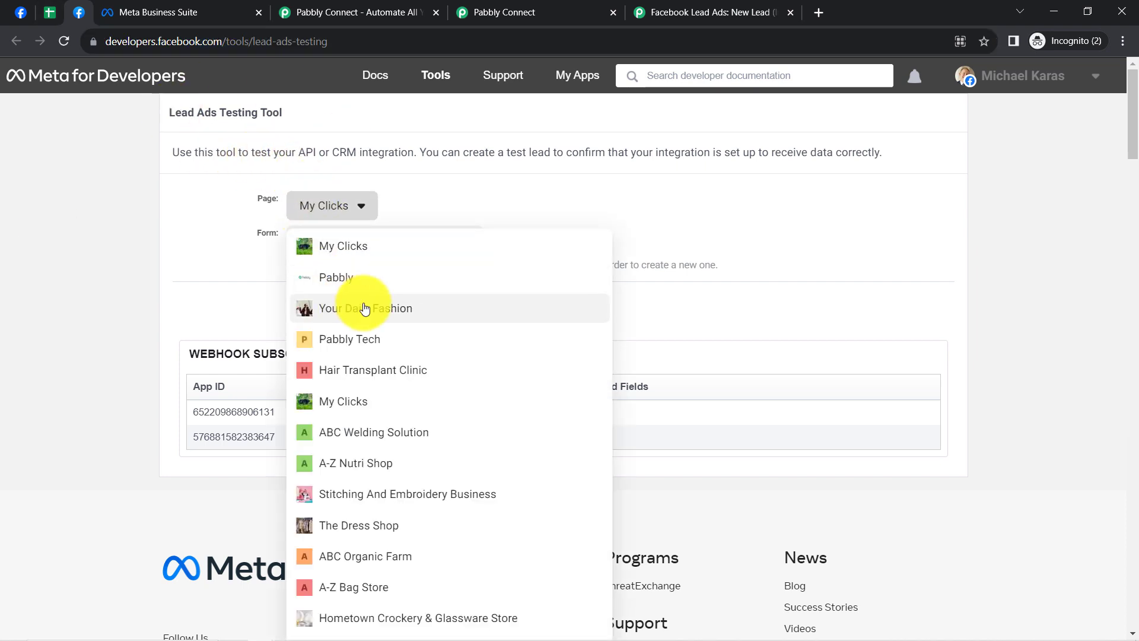
{"action": "key", "text": "ctrl+f"}
{"action": "key", "text": "Return"}
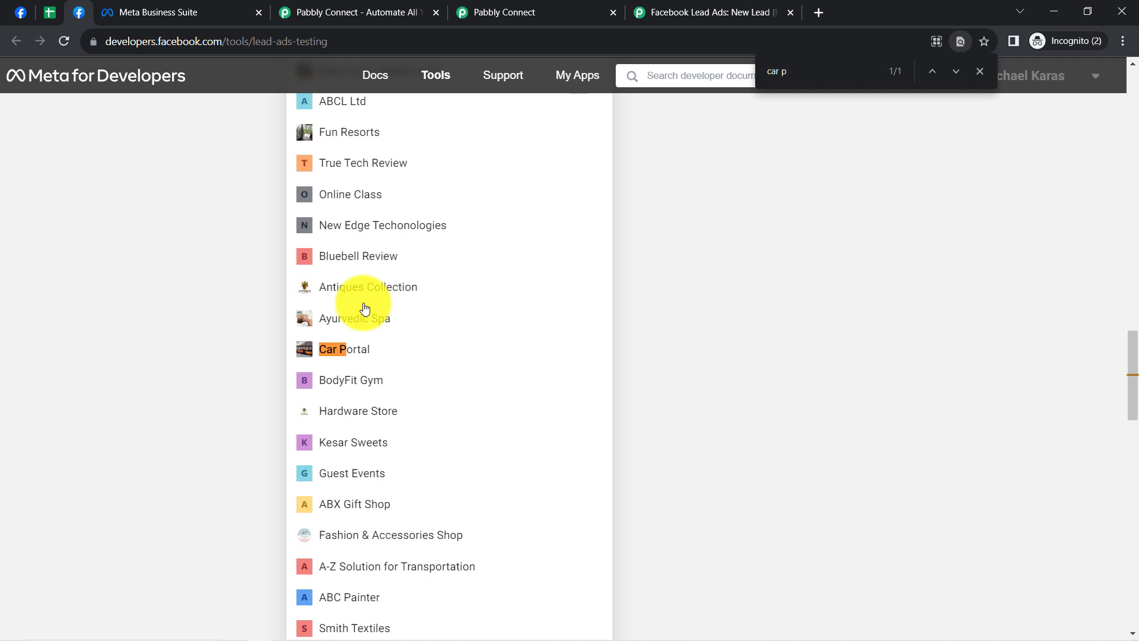
{"action": "left_click", "coordinate": [337, 351]}
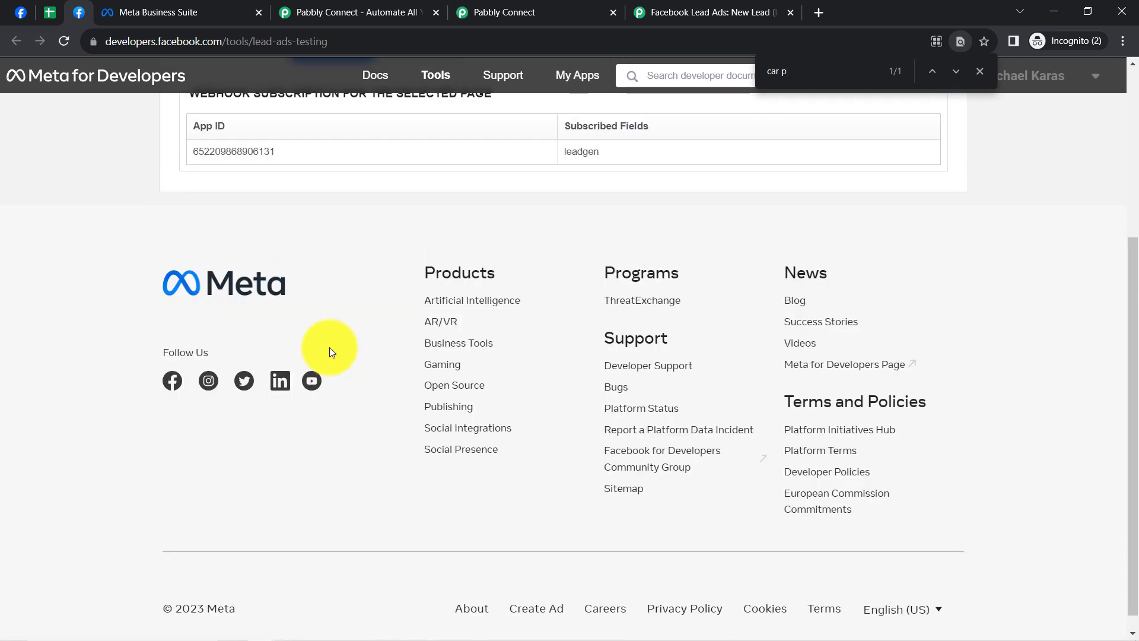
{"action": "left_click_drag", "start_coordinate": [1130, 286], "coordinate": [1129, 101]}
{"action": "left_click", "coordinate": [377, 242]}
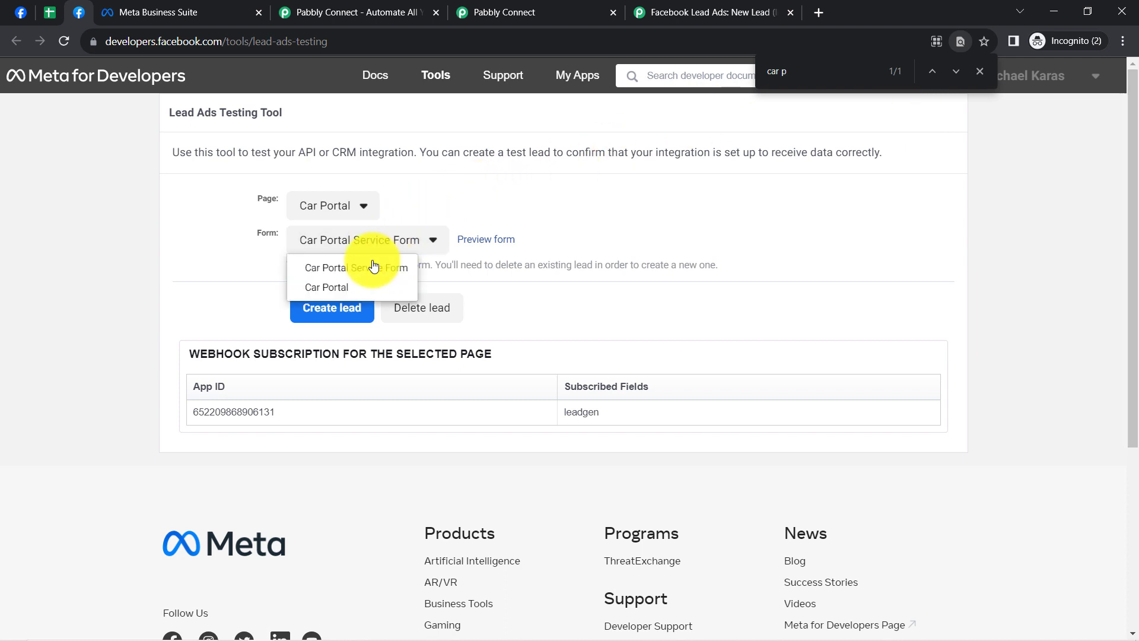
{"action": "left_click", "coordinate": [378, 267]}
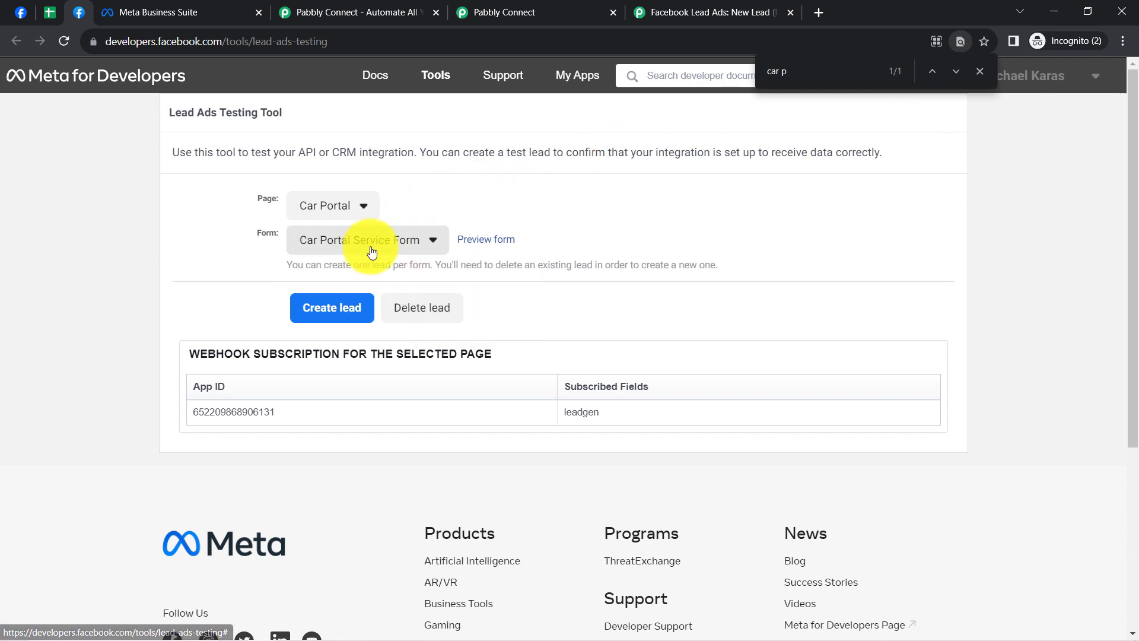
Preview the Car Portal Service Form and enter a phone number for the test lead.
{"action": "left_click", "coordinate": [498, 246]}
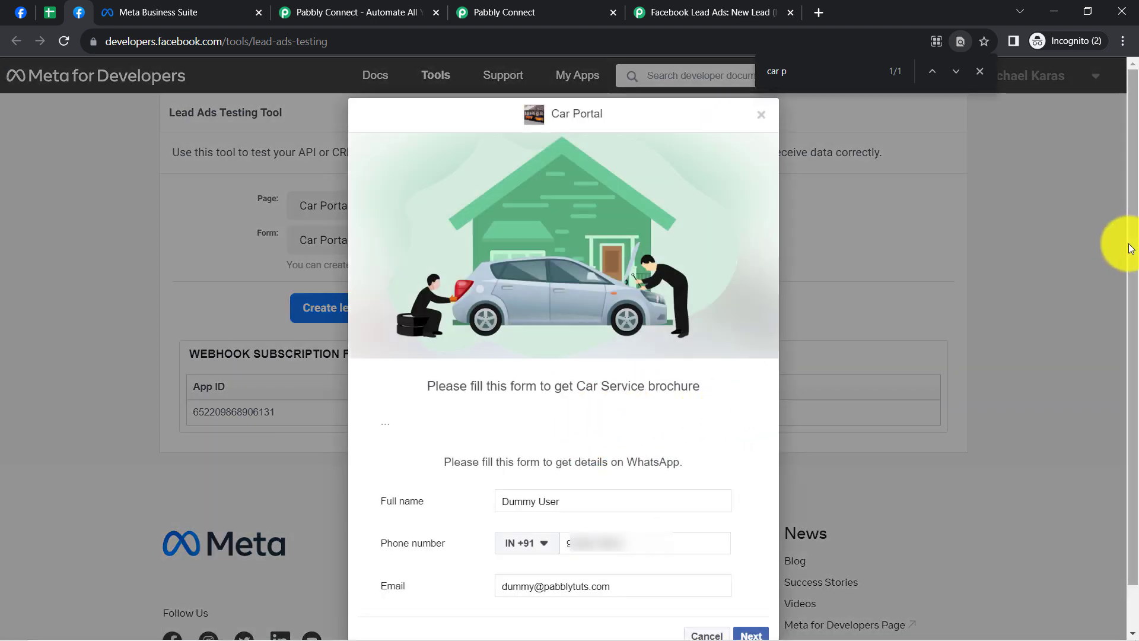
{"action": "scroll", "coordinate": [1128, 285], "scroll_direction": "down", "scroll_amount": 1}
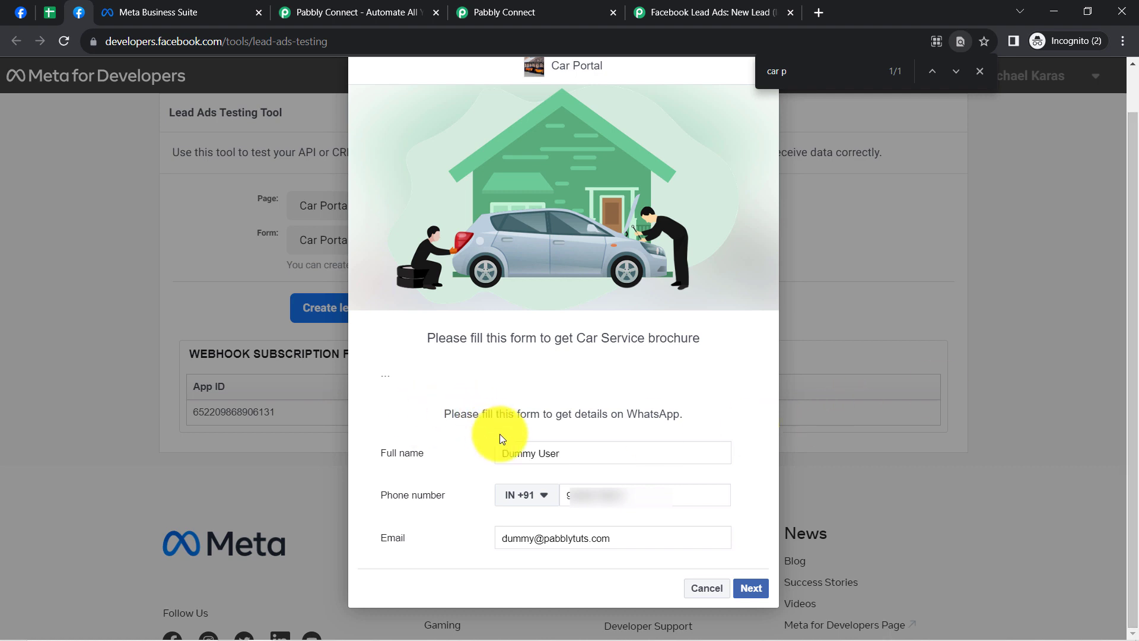
{"action": "left_click_drag", "start_coordinate": [511, 453], "coordinate": [573, 457]}
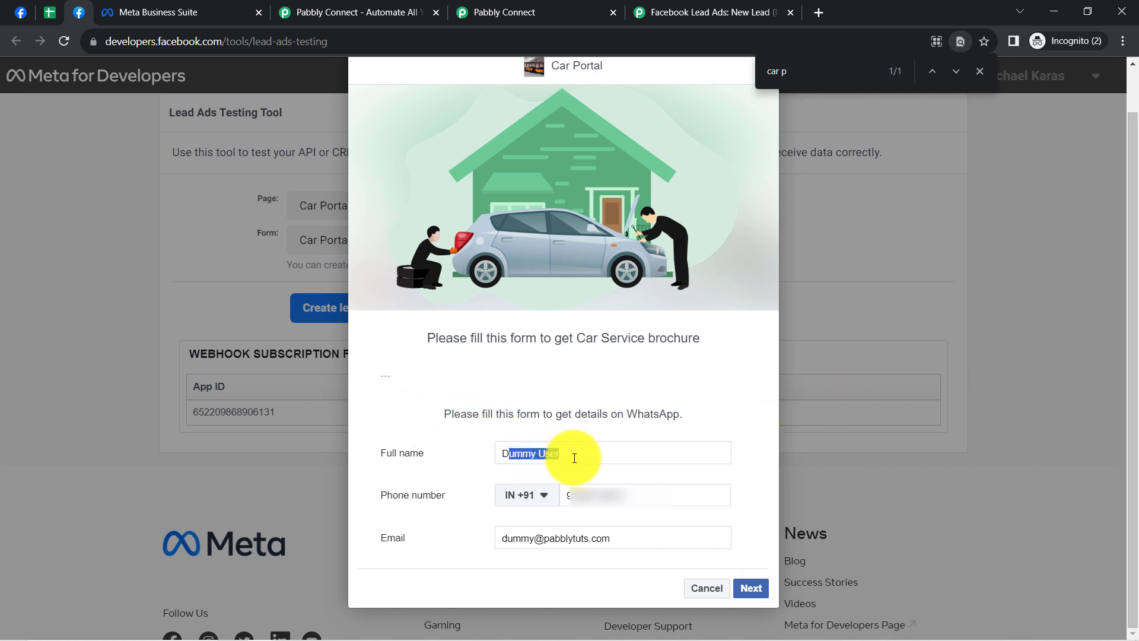
{"action": "left_click", "coordinate": [573, 457]}
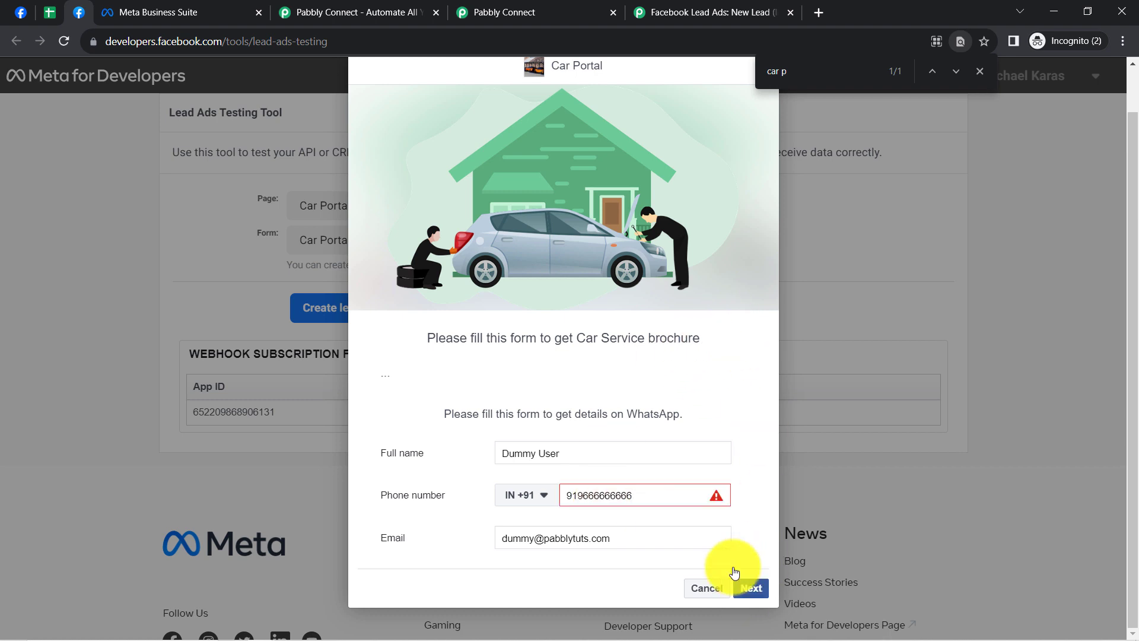
Correct the test lead's phone number to a valid one and submit the previewed form.
{"action": "left_click", "coordinate": [656, 499]}
{"action": "key", "text": "BackSpace"}
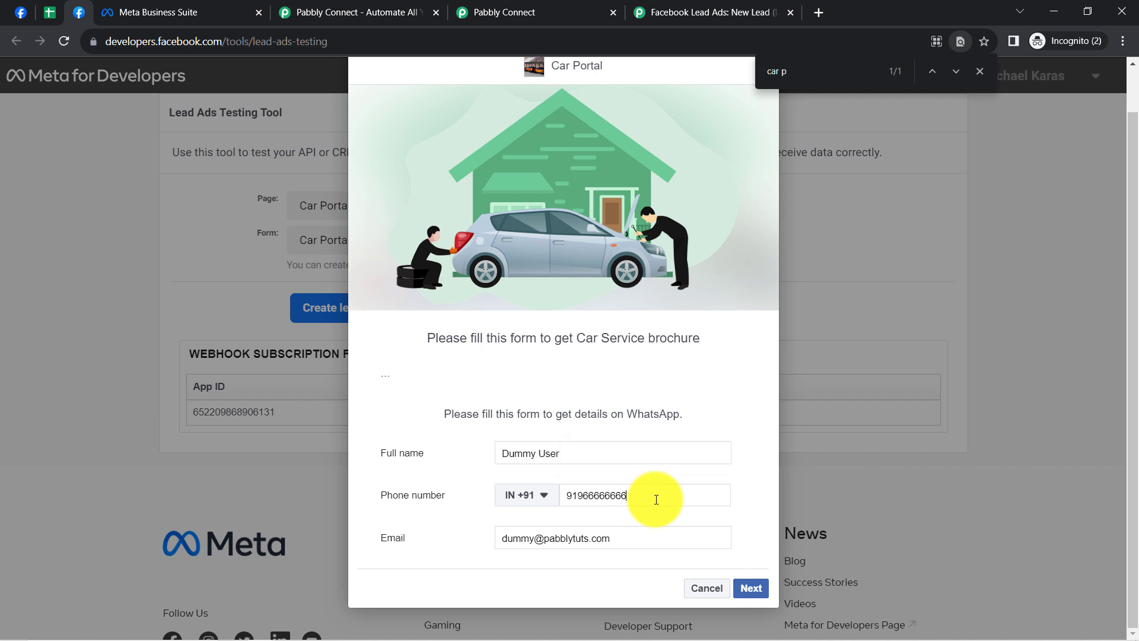
{"action": "left_click", "coordinate": [752, 589]}
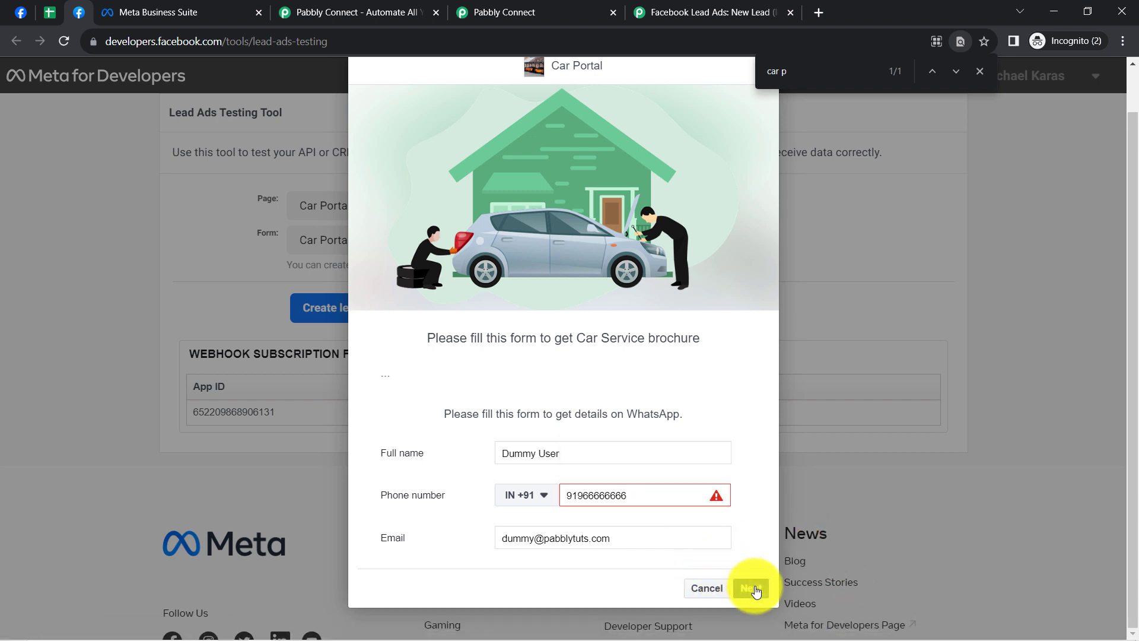
{"action": "left_click", "coordinate": [578, 498]}
{"action": "key", "text": "BackSpace"}
{"action": "key", "text": "BackSpace"}
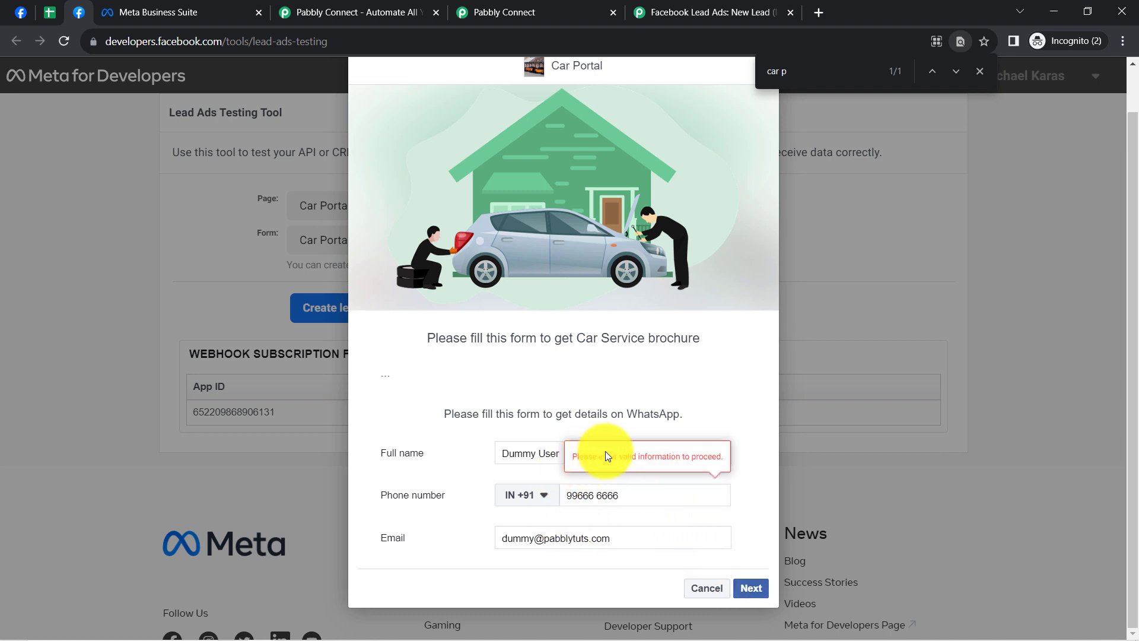
{"action": "left_click", "coordinate": [623, 495]}
{"action": "type", "text": "6"}
{"action": "left_click", "coordinate": [745, 588]}
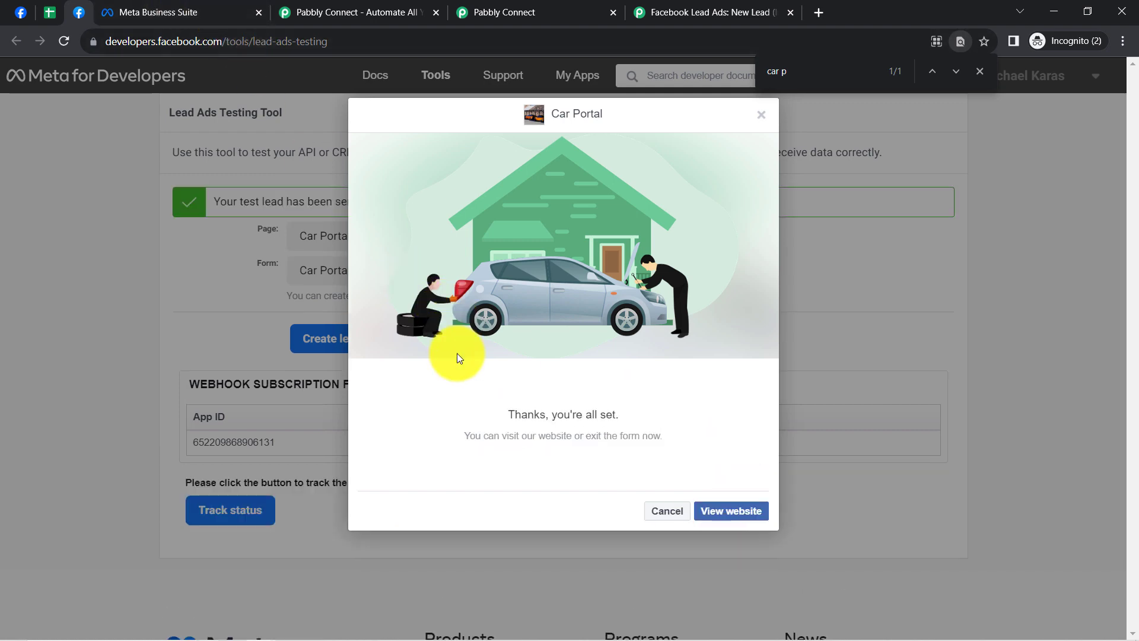
Return to the Pabbly Connect workflow and check the lead's name, phone, email and creation time in the trigger's received response.
{"action": "left_click", "coordinate": [514, 5]}
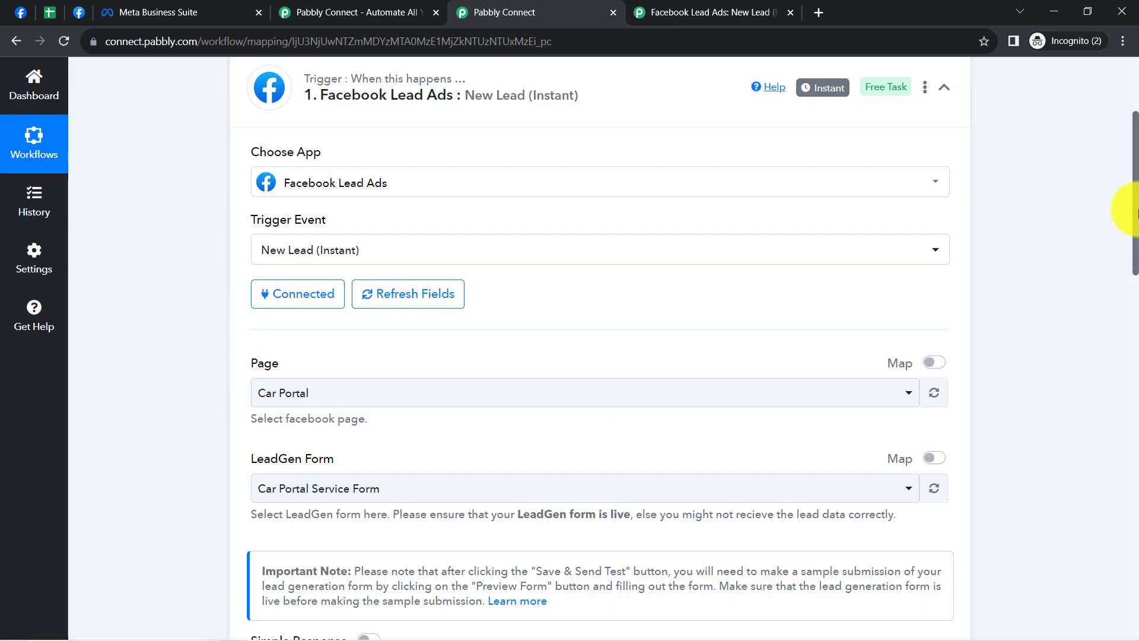
{"action": "left_click_drag", "start_coordinate": [1136, 213], "coordinate": [1133, 371]}
{"action": "mouse_move", "coordinate": [359, 169]}
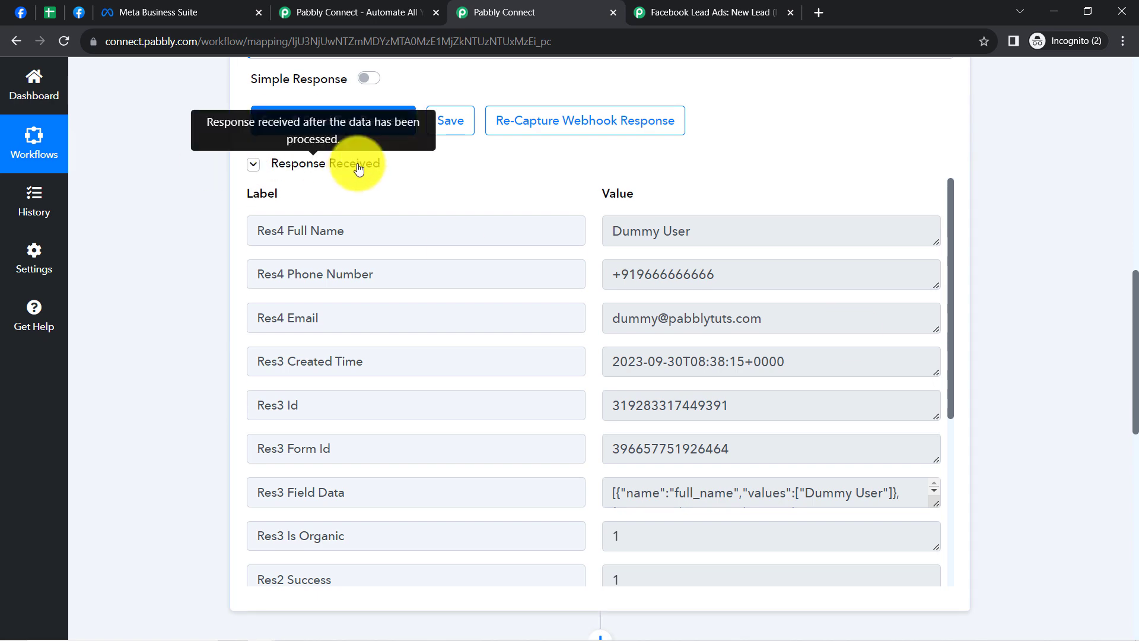
{"action": "left_click", "coordinate": [358, 169]}
{"action": "left_click", "coordinate": [358, 169]}
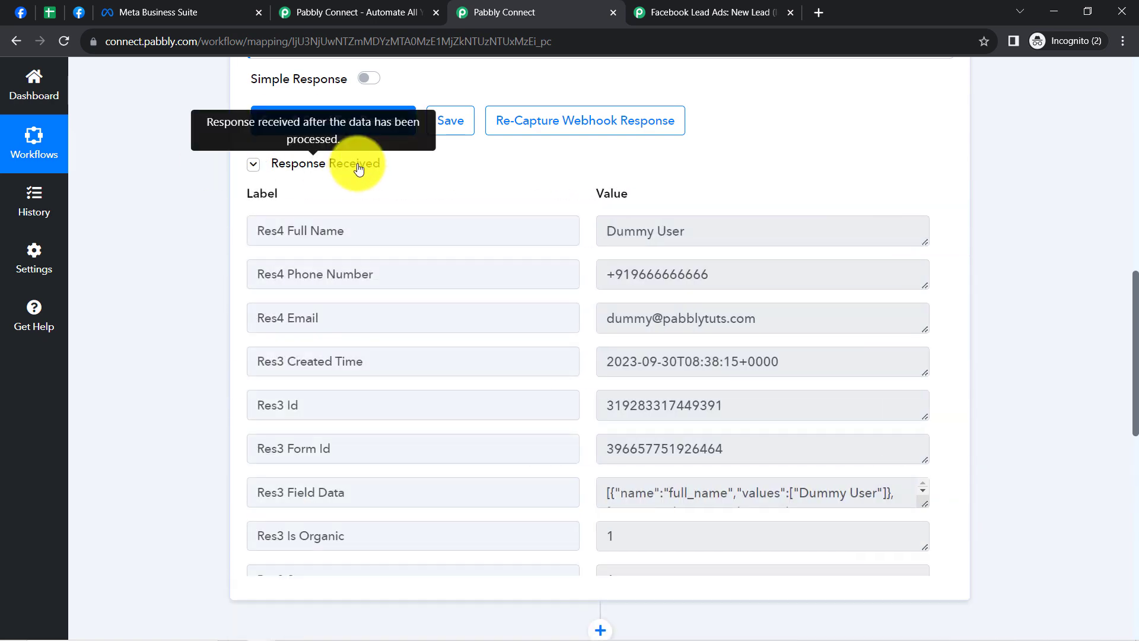
{"action": "left_click_drag", "start_coordinate": [685, 232], "coordinate": [628, 232]}
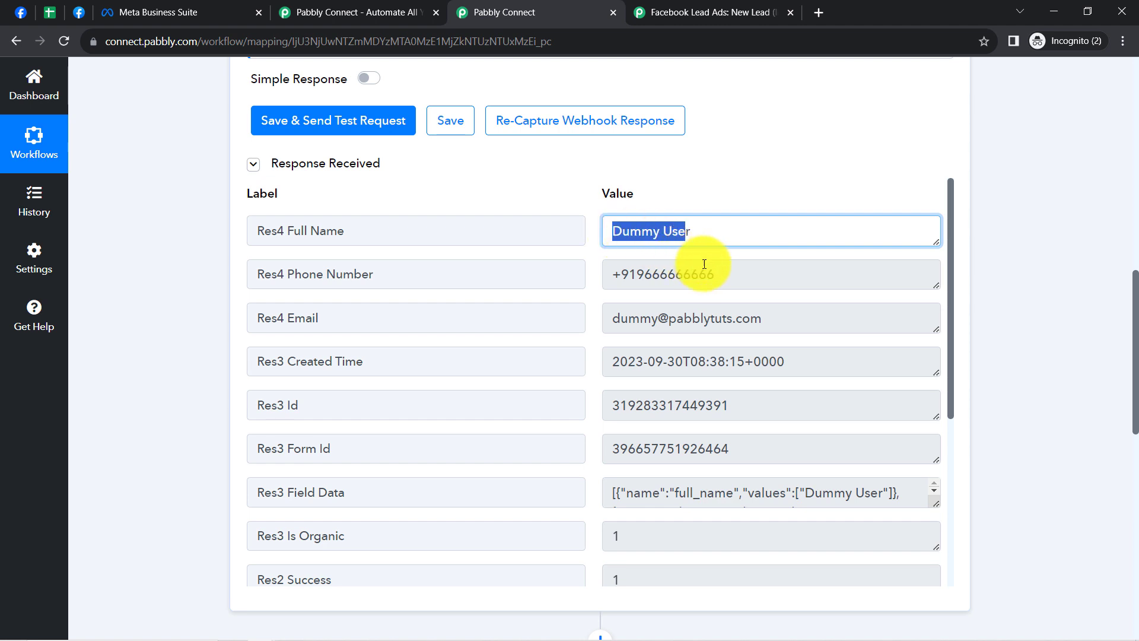
{"action": "left_click_drag", "start_coordinate": [645, 275], "coordinate": [715, 276]}
{"action": "left_click_drag", "start_coordinate": [715, 315], "coordinate": [620, 346]}
{"action": "scroll", "coordinate": [659, 371], "scroll_direction": "down", "scroll_amount": 4}
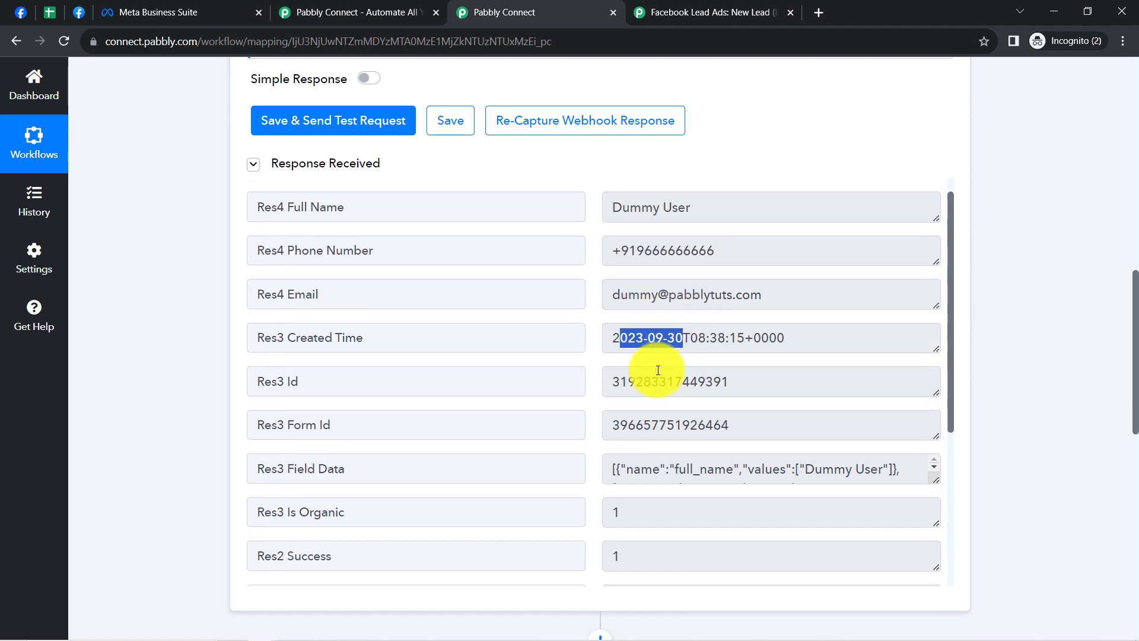
{"action": "scroll", "coordinate": [678, 428], "scroll_direction": "down", "scroll_amount": 1}
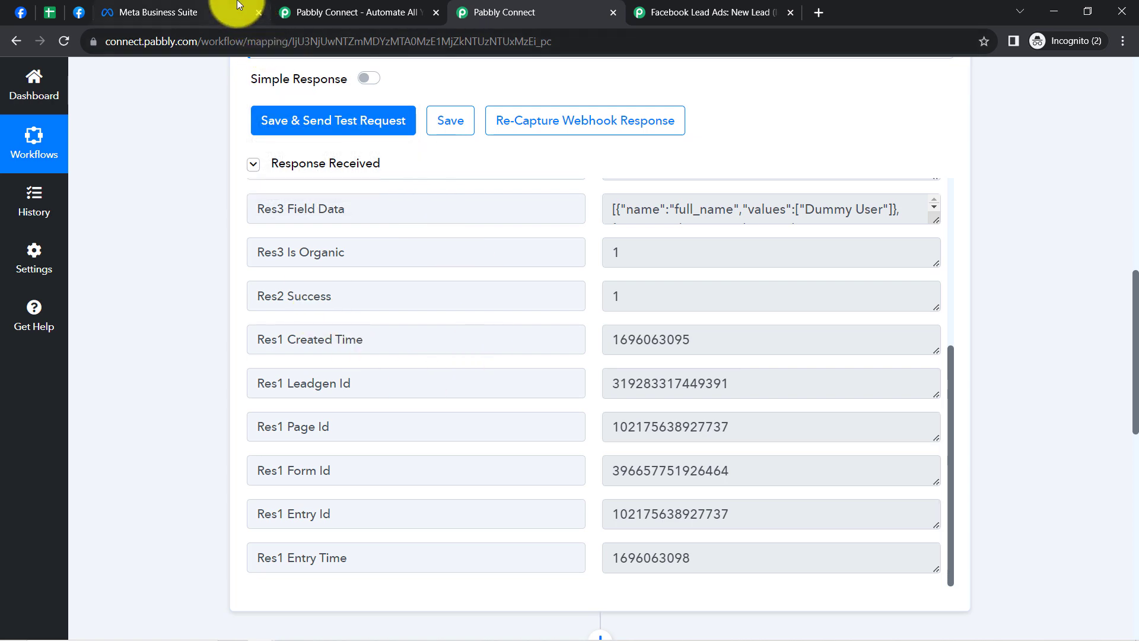
Close the Meta Business Suite, Pabbly Connect home and forum tabs, and collapse the Facebook Lead Ads trigger.
{"action": "left_click", "coordinate": [251, 9]}
{"action": "left_click", "coordinate": [258, 12]}
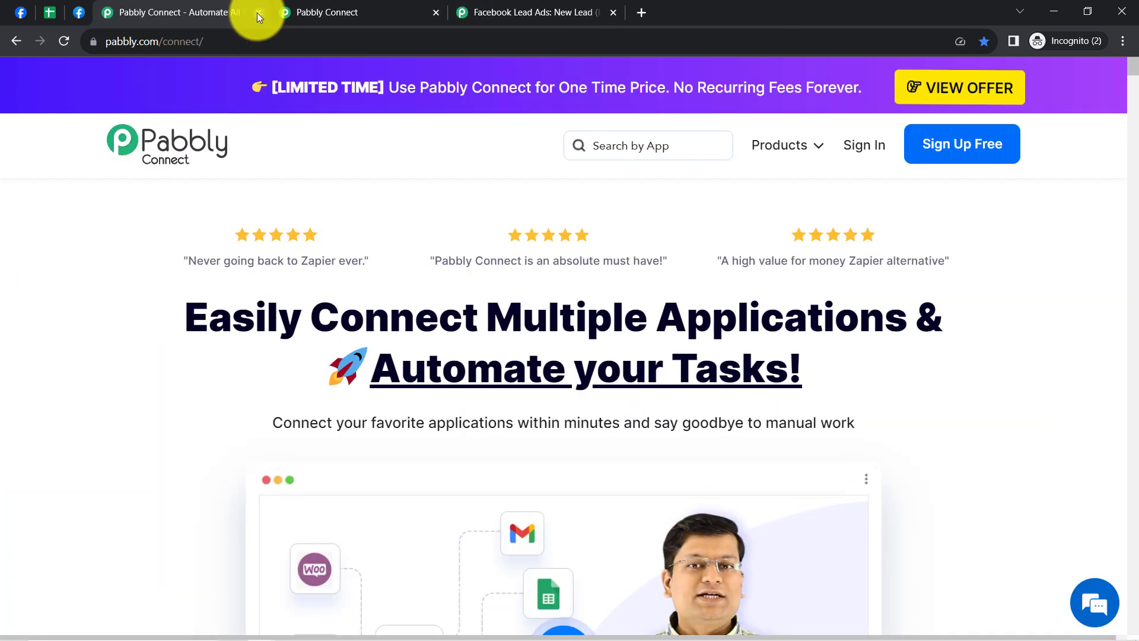
{"action": "left_click", "coordinate": [258, 13]}
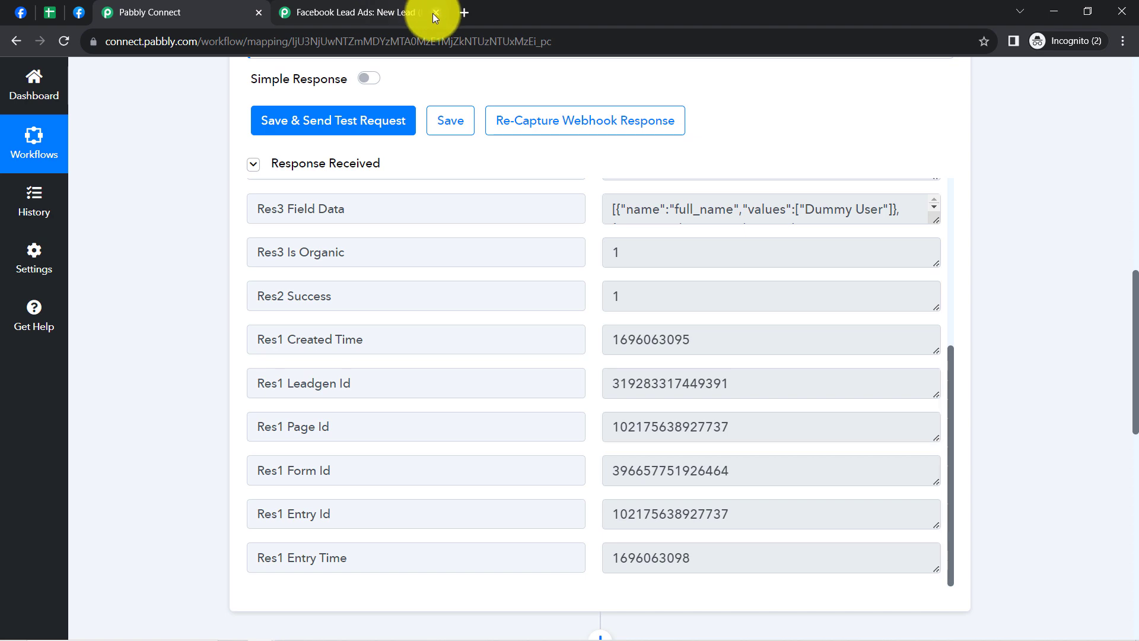
{"action": "left_click", "coordinate": [434, 12]}
{"action": "left_click_drag", "start_coordinate": [1127, 275], "coordinate": [1127, 137]}
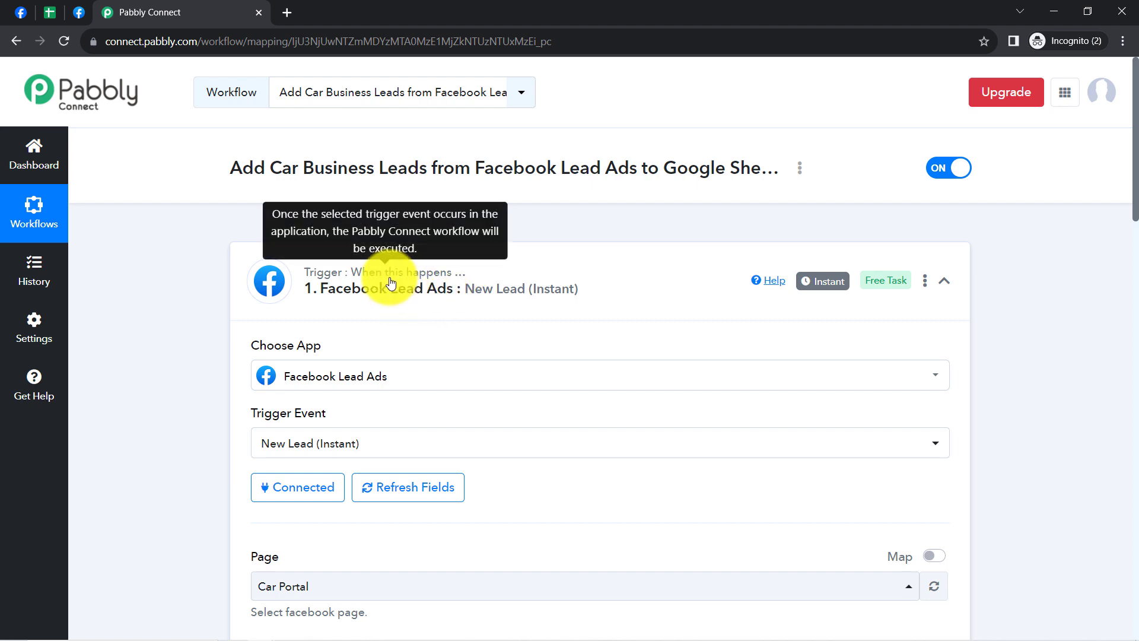
{"action": "left_click", "coordinate": [406, 287]}
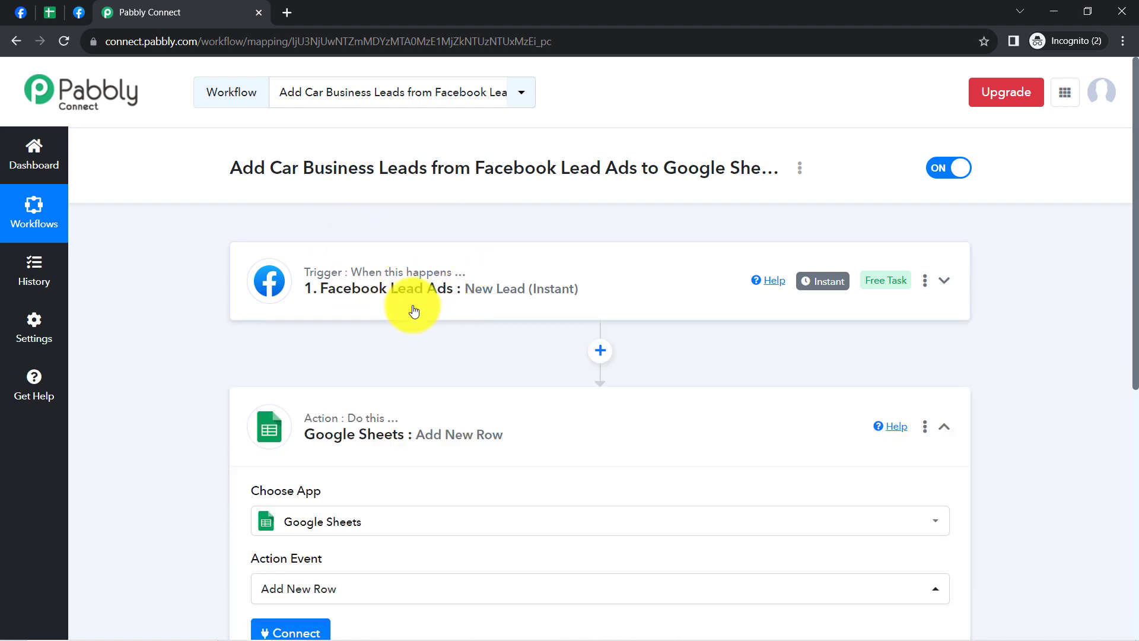
Open the account connection settings for the Google Sheets Add New Row action.
{"action": "mouse_move", "coordinate": [828, 289]}
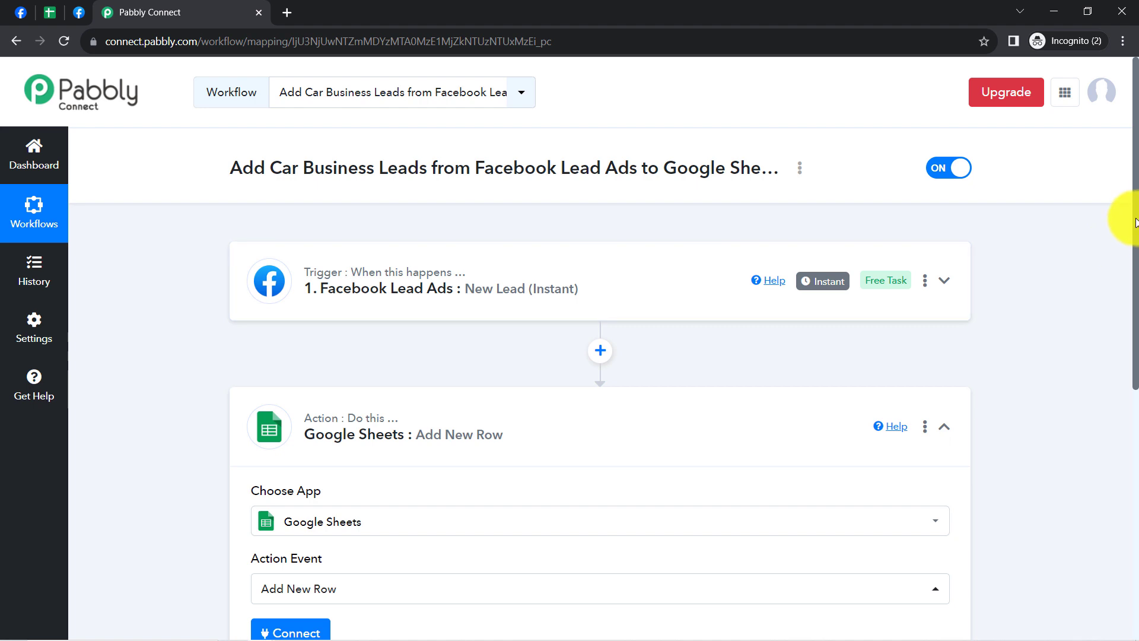
{"action": "left_click_drag", "start_coordinate": [1135, 222], "coordinate": [1135, 331]}
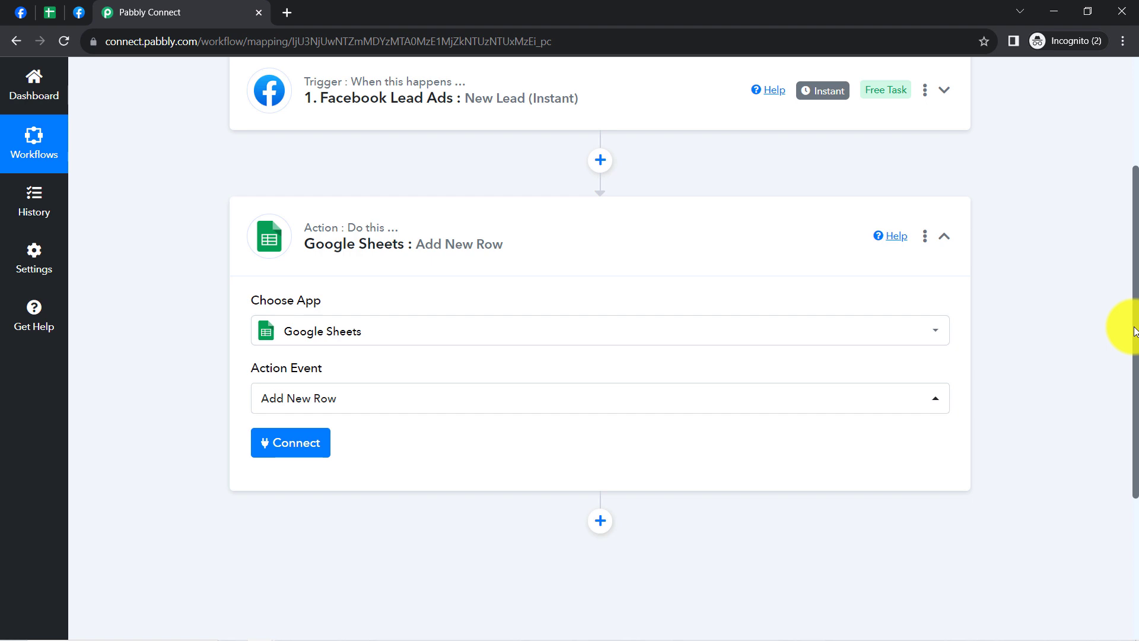
{"action": "left_click_drag", "start_coordinate": [1135, 331], "coordinate": [1134, 339]}
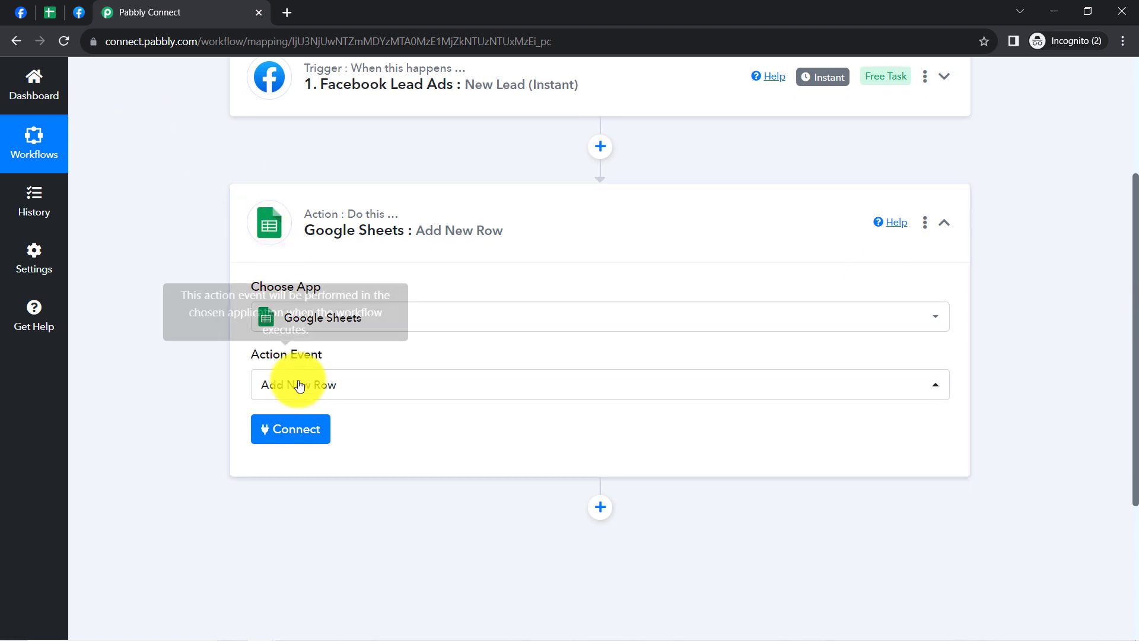
{"action": "left_click", "coordinate": [292, 428]}
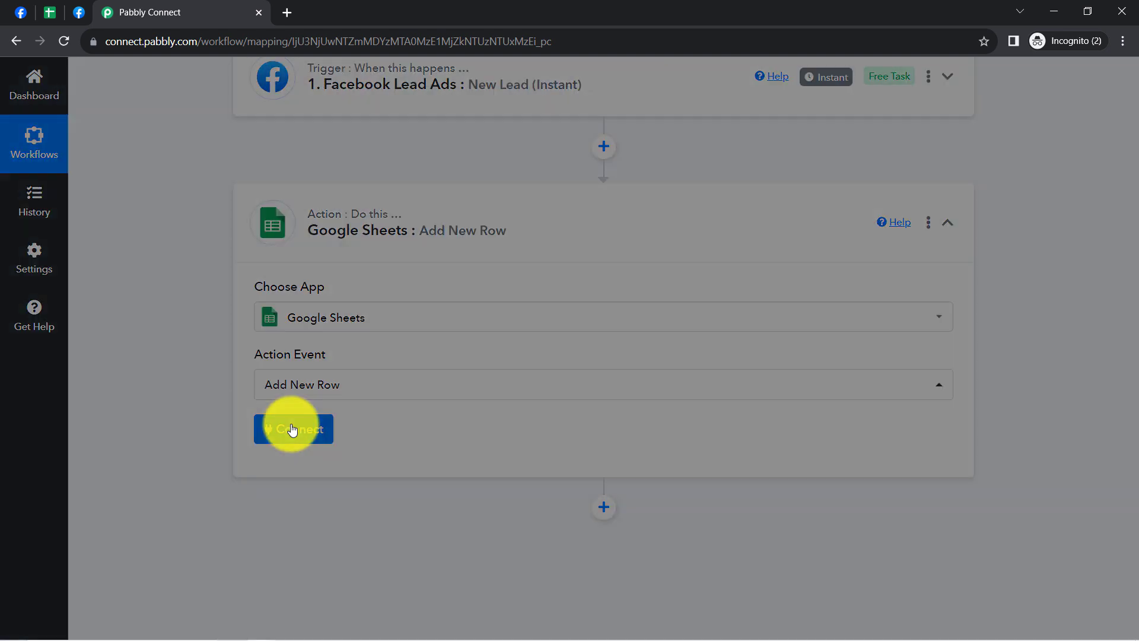
{"action": "left_click", "coordinate": [586, 214]}
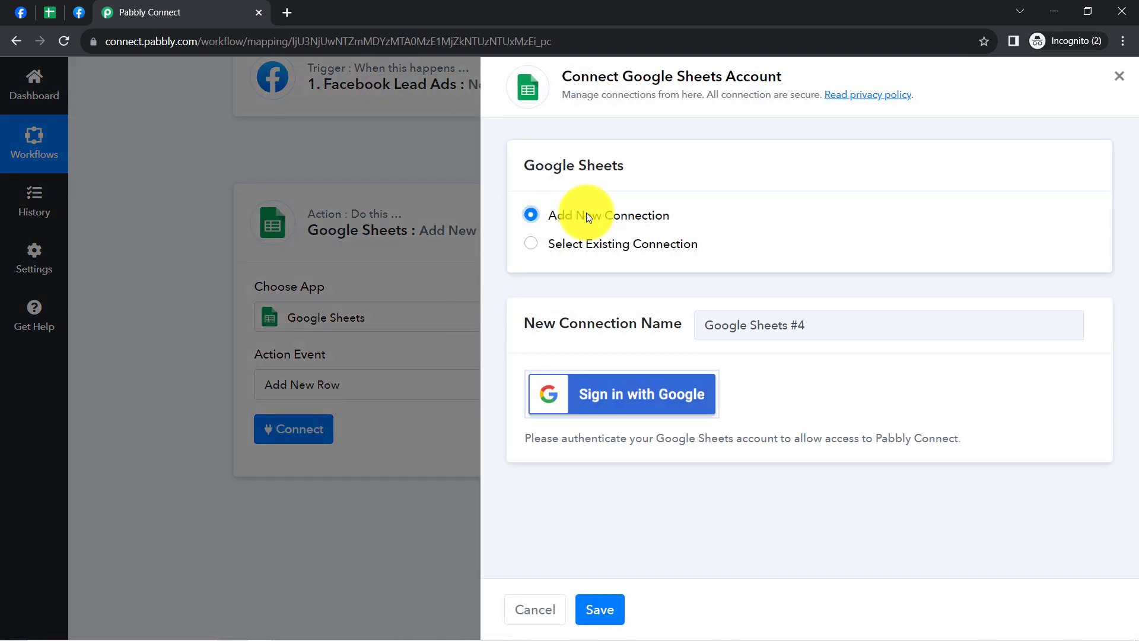
{"action": "left_click", "coordinate": [654, 382]}
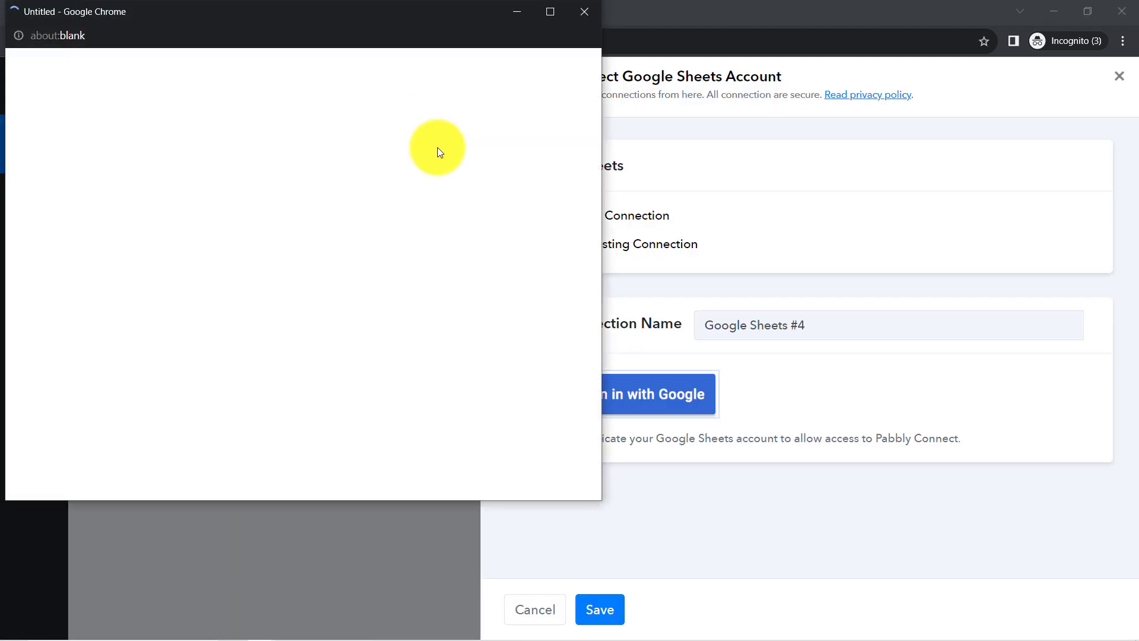
{"action": "left_click", "coordinate": [575, 7]}
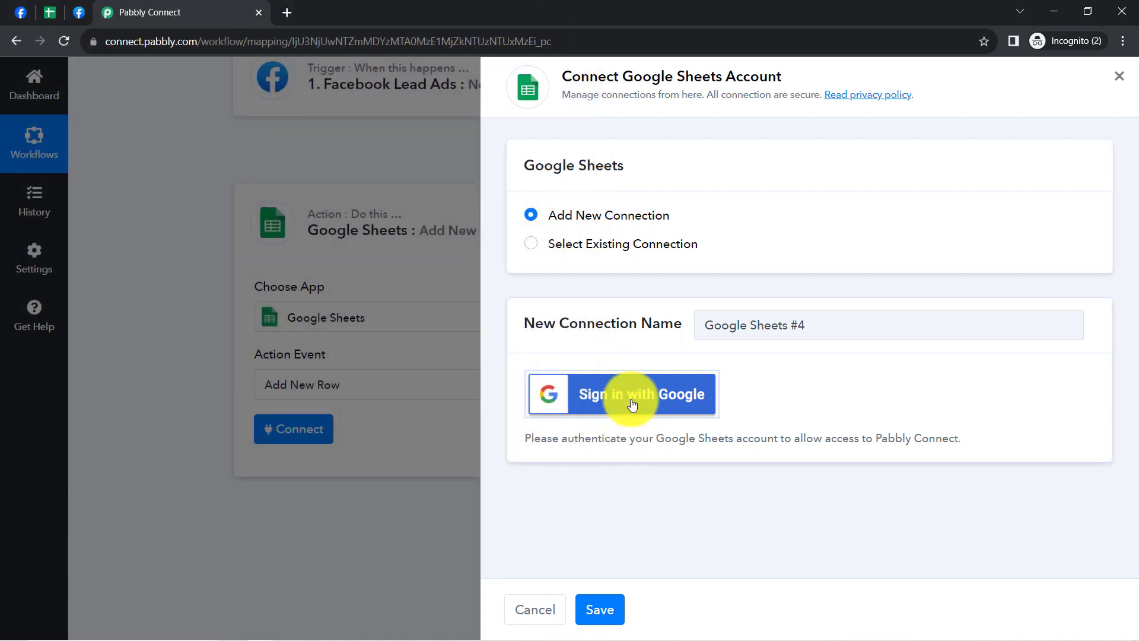
Connect the Google Sheets action through the existing connection Google Sheets #3 and save it.
{"action": "left_click", "coordinate": [586, 244]}
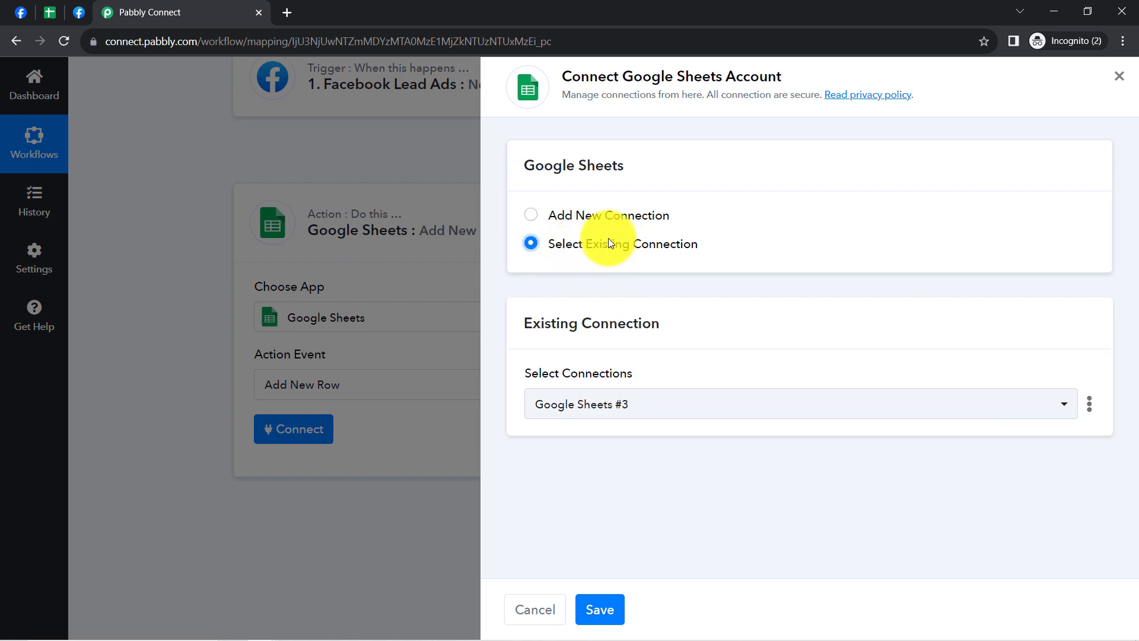
{"action": "left_click", "coordinate": [601, 618]}
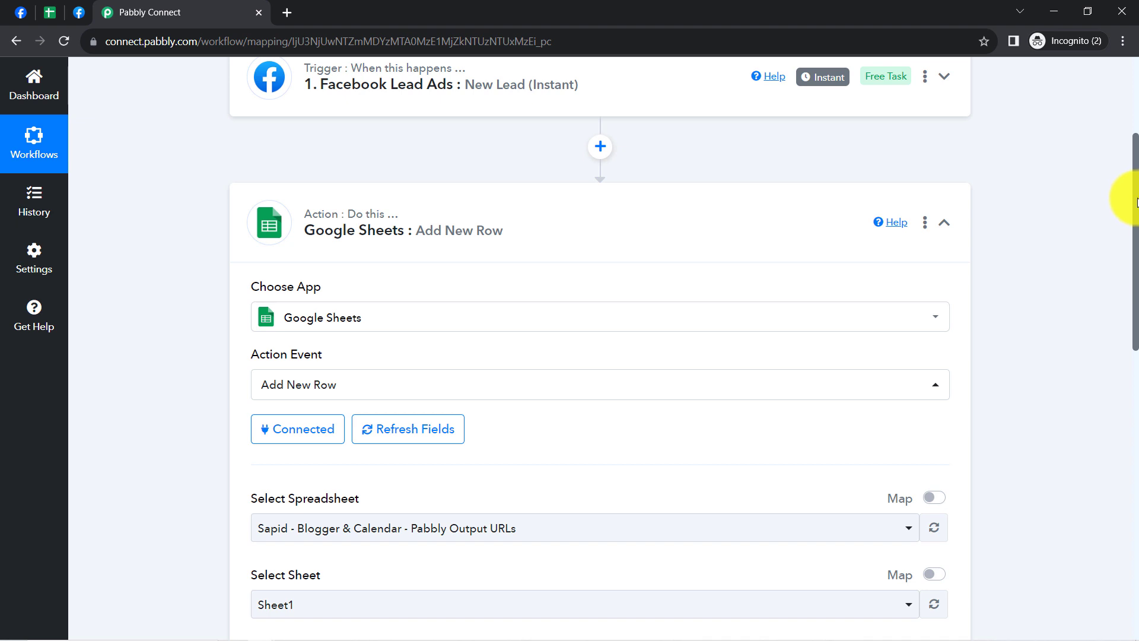
Check the lead spreadsheet's title in Google Sheets and select Car Business Leads (from Facebook Ads) as the action's spreadsheet.
{"action": "left_click_drag", "start_coordinate": [1136, 203], "coordinate": [1132, 301]}
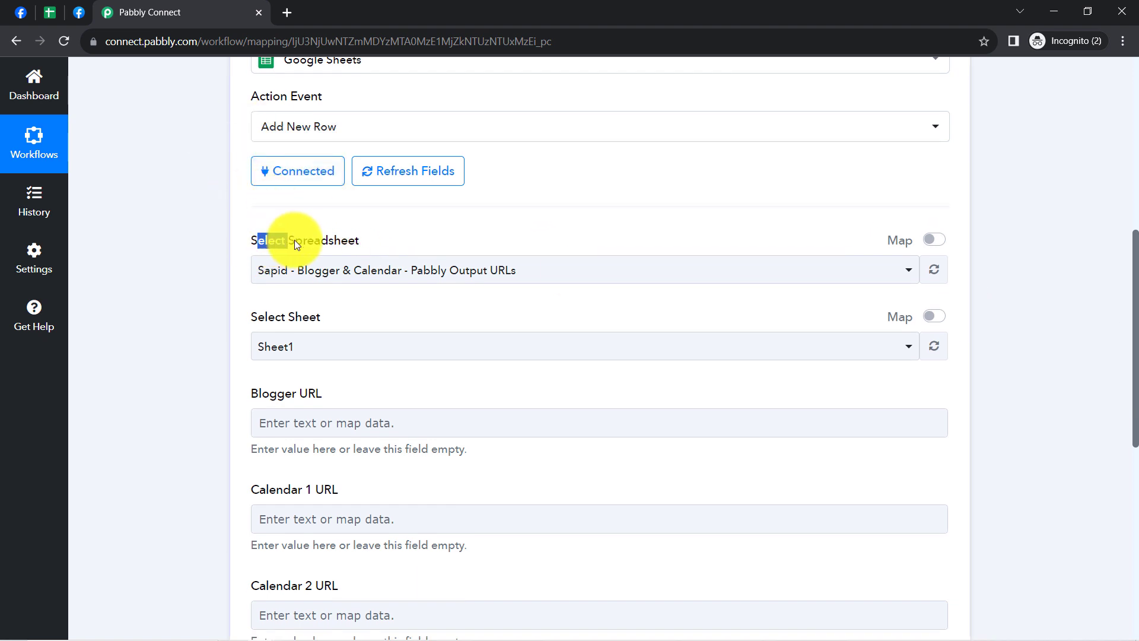
{"action": "left_click_drag", "start_coordinate": [337, 239], "coordinate": [354, 239]}
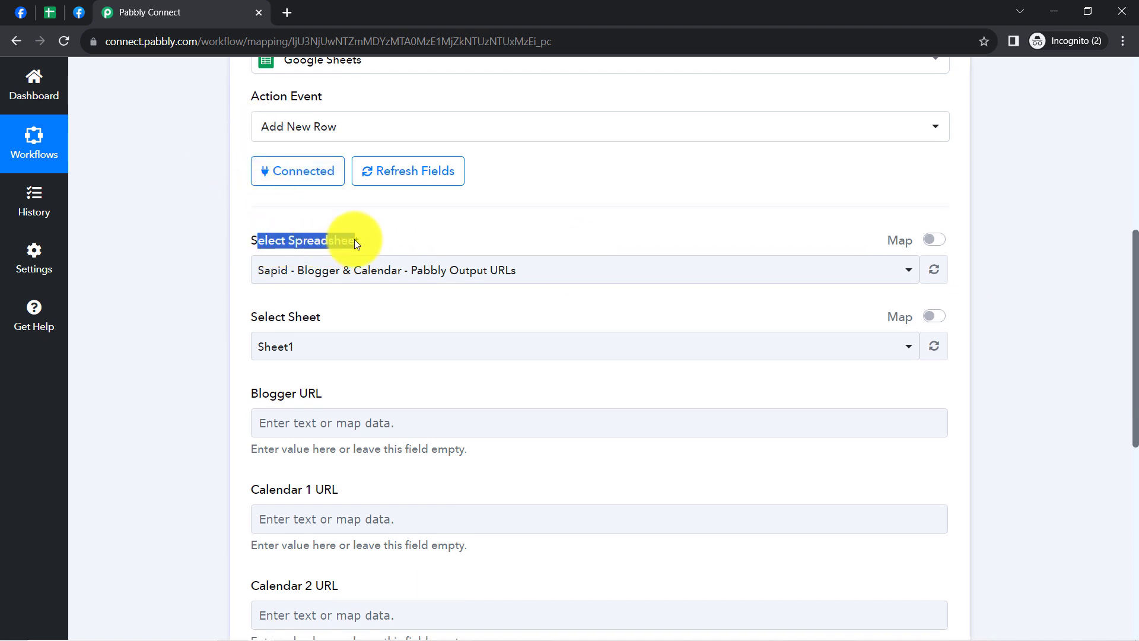
{"action": "left_click", "coordinate": [323, 272]}
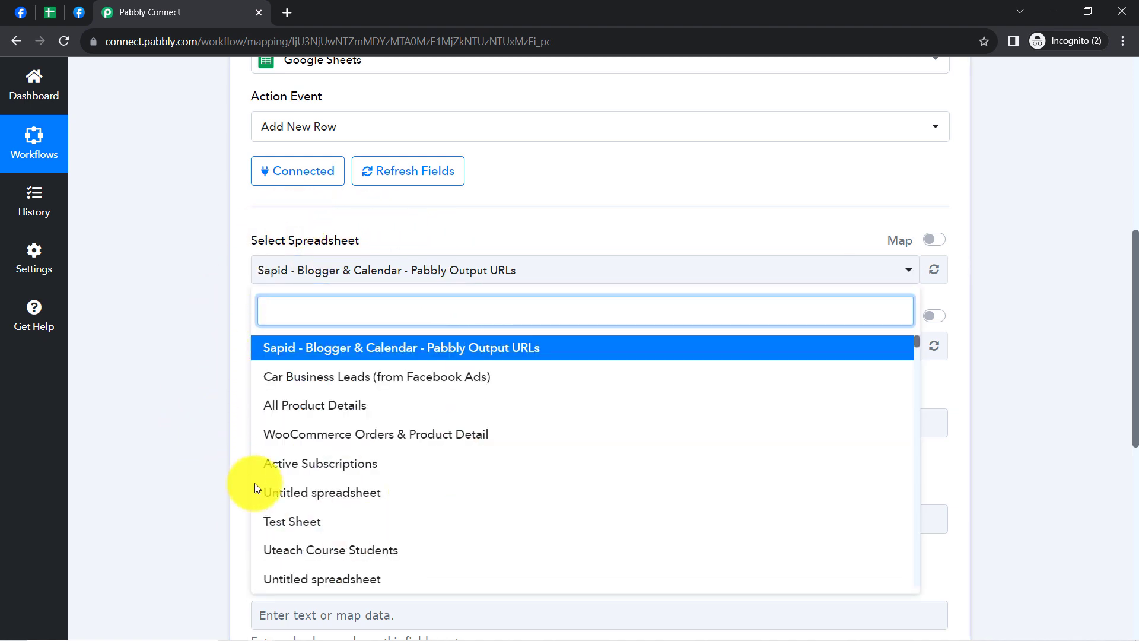
{"action": "left_click", "coordinate": [226, 301]}
{"action": "left_click", "coordinate": [50, 7]}
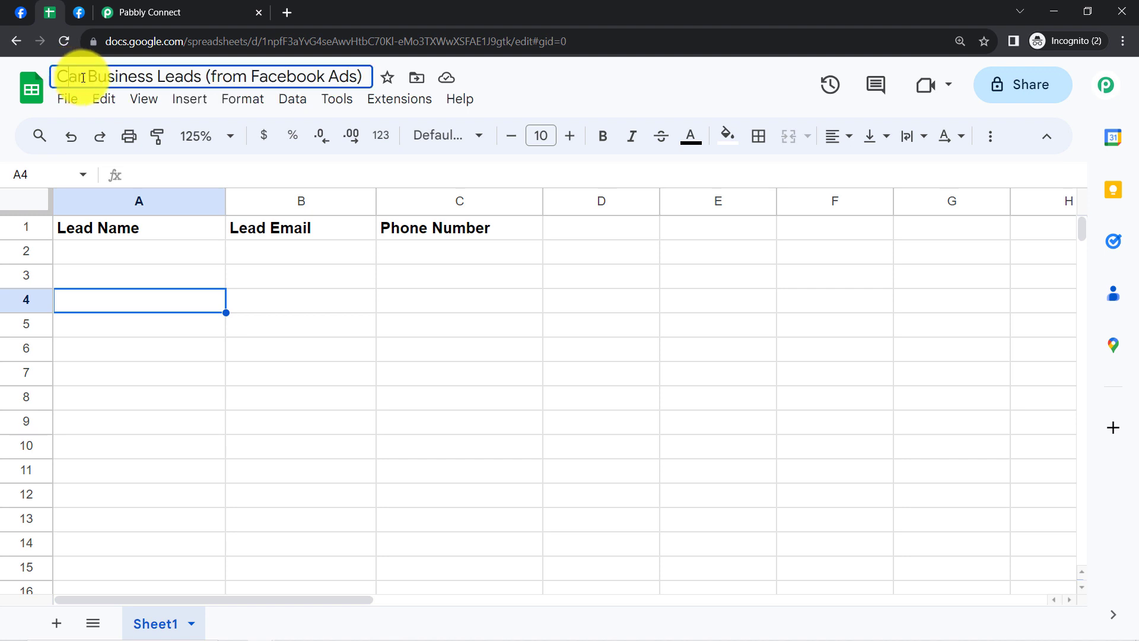
{"action": "left_click_drag", "start_coordinate": [57, 77], "coordinate": [161, 80]}
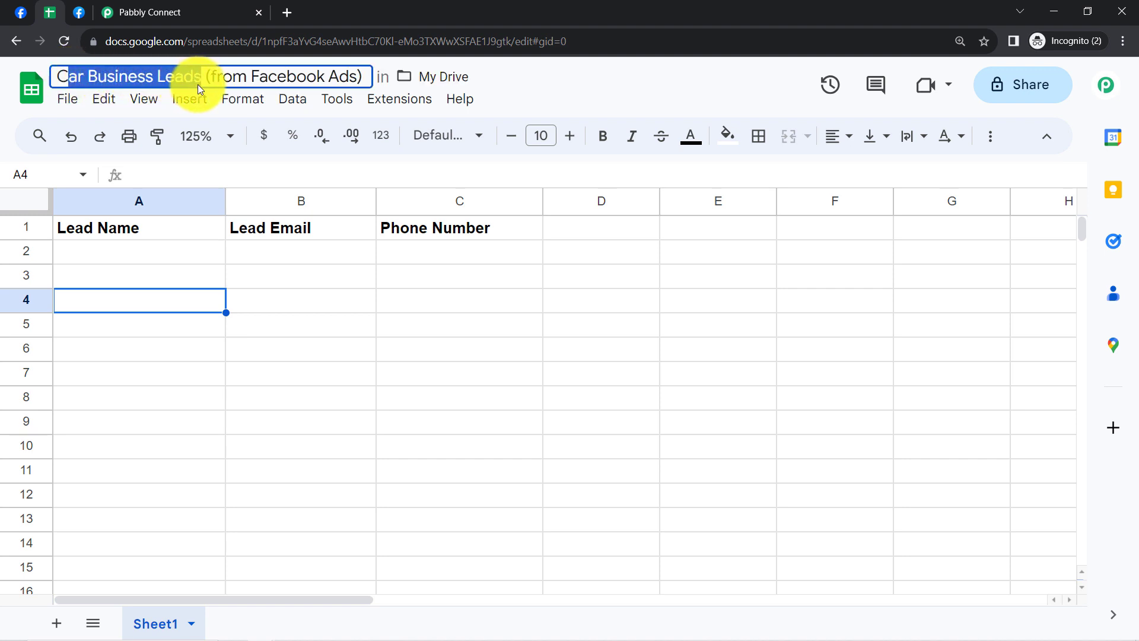
{"action": "left_click", "coordinate": [172, 2]}
{"action": "left_click", "coordinate": [330, 268]}
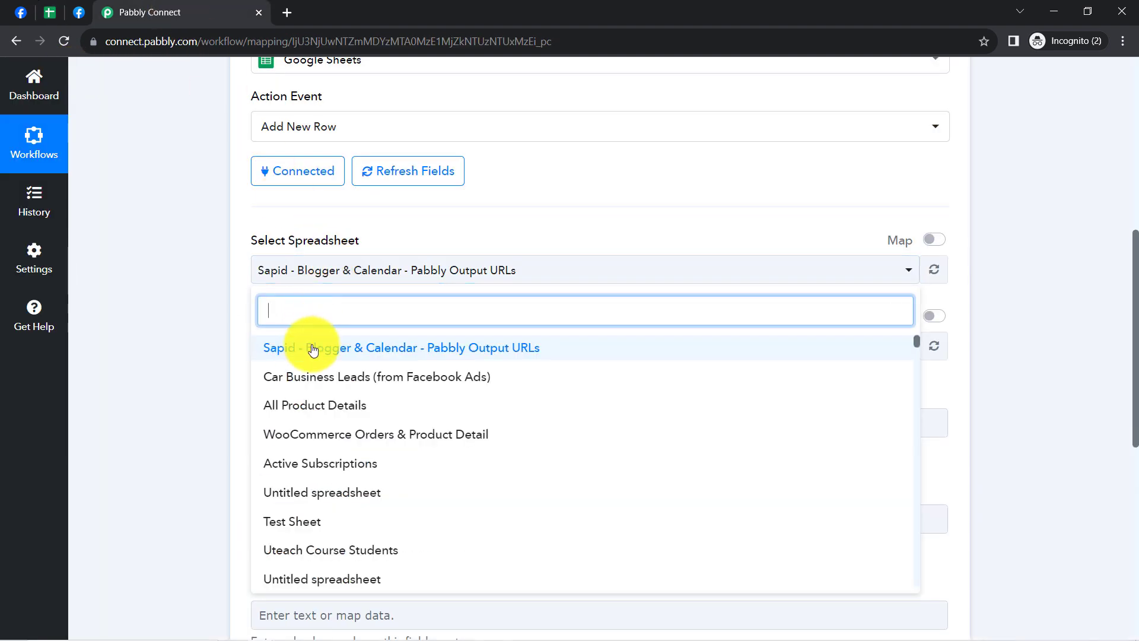
{"action": "left_click", "coordinate": [284, 376]}
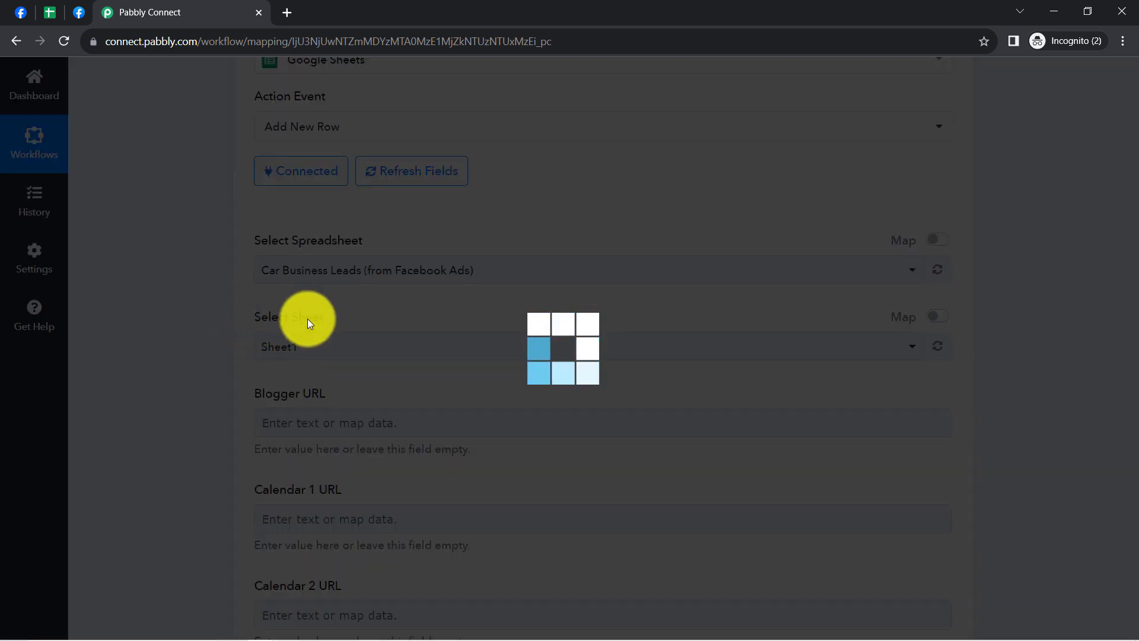
Compare the spreadsheet's sheet name and its three header columns with the sheet and fields offered in the Add New Row action.
{"action": "left_click", "coordinate": [48, 12]}
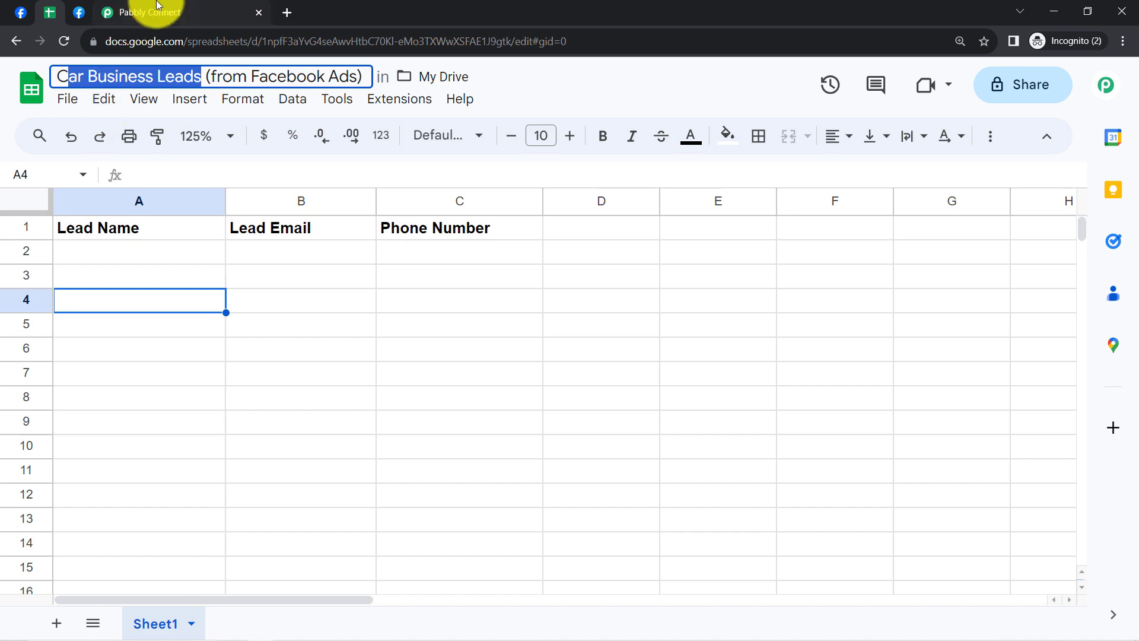
{"action": "left_click", "coordinate": [175, 11]}
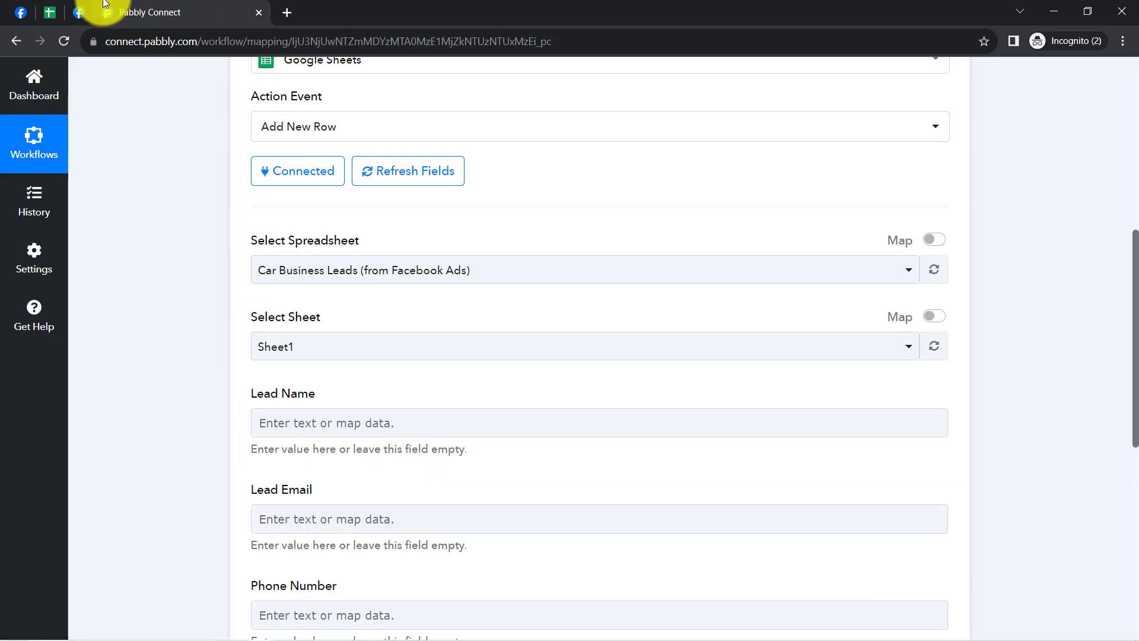
{"action": "left_click", "coordinate": [55, 12]}
{"action": "left_click", "coordinate": [103, 202]}
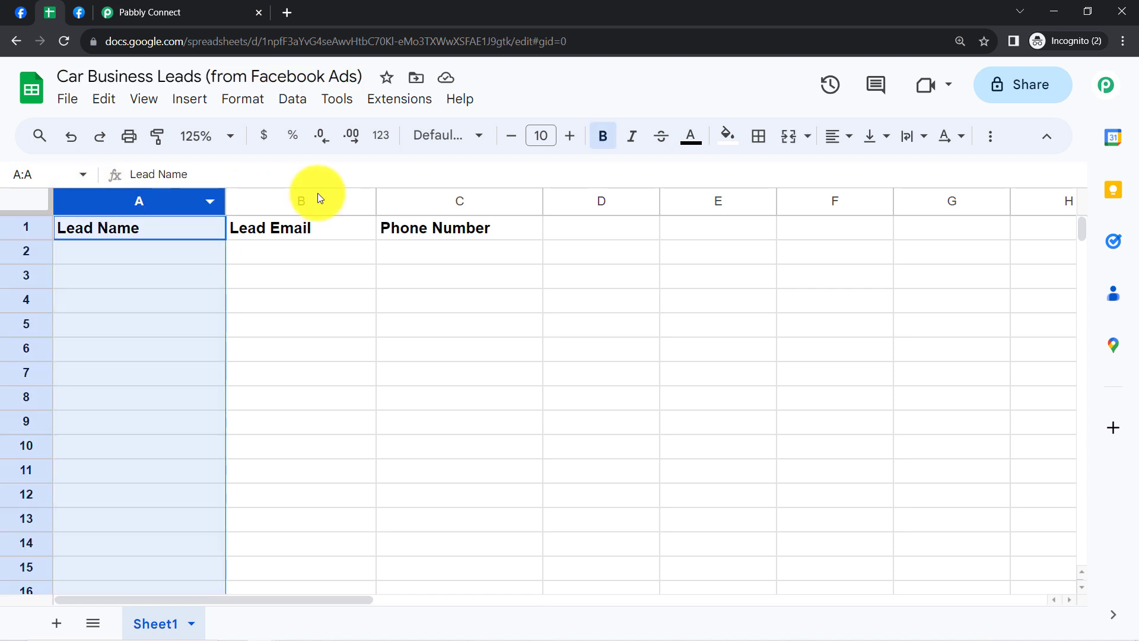
{"action": "left_click", "coordinate": [318, 196]}
{"action": "left_click", "coordinate": [460, 199]}
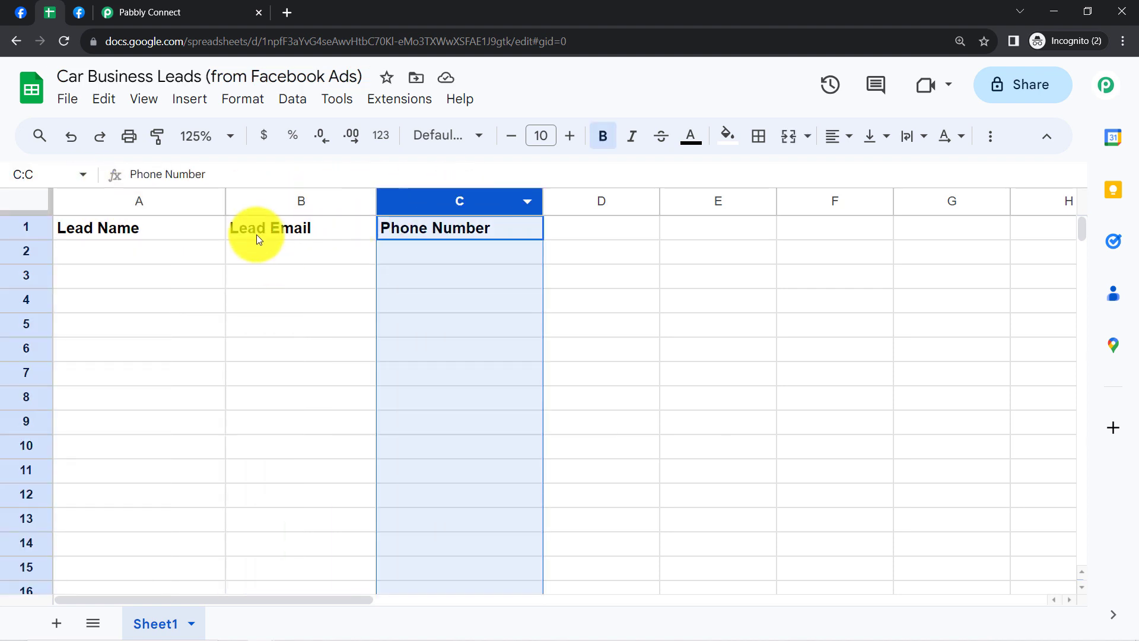
{"action": "left_click", "coordinate": [143, 12]}
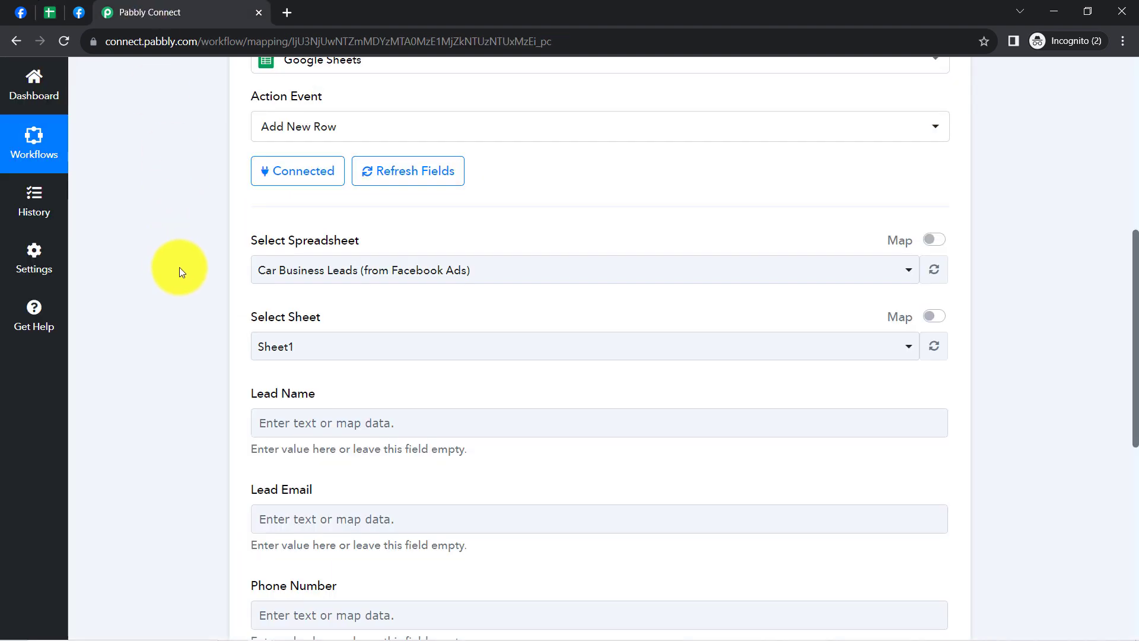
Match the action's mapping fields against the Lead Name, Lead Email and Phone Number header cells and look over the rows beneath them.
{"action": "scroll", "coordinate": [181, 272], "scroll_direction": "down", "scroll_amount": 3}
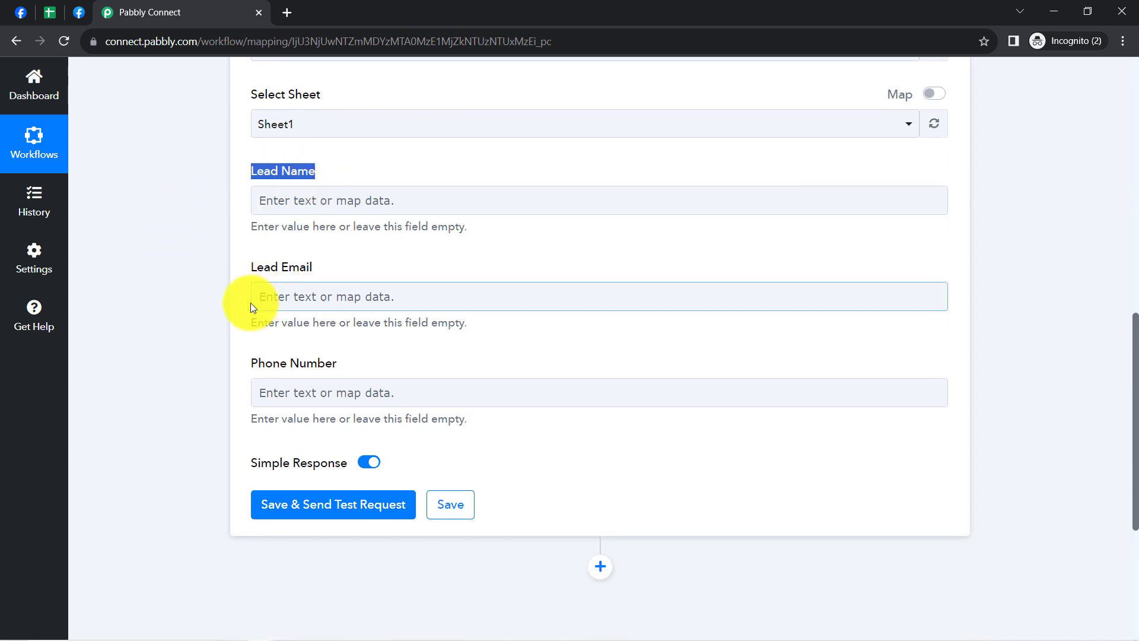
{"action": "left_click_drag", "start_coordinate": [250, 267], "coordinate": [315, 275]}
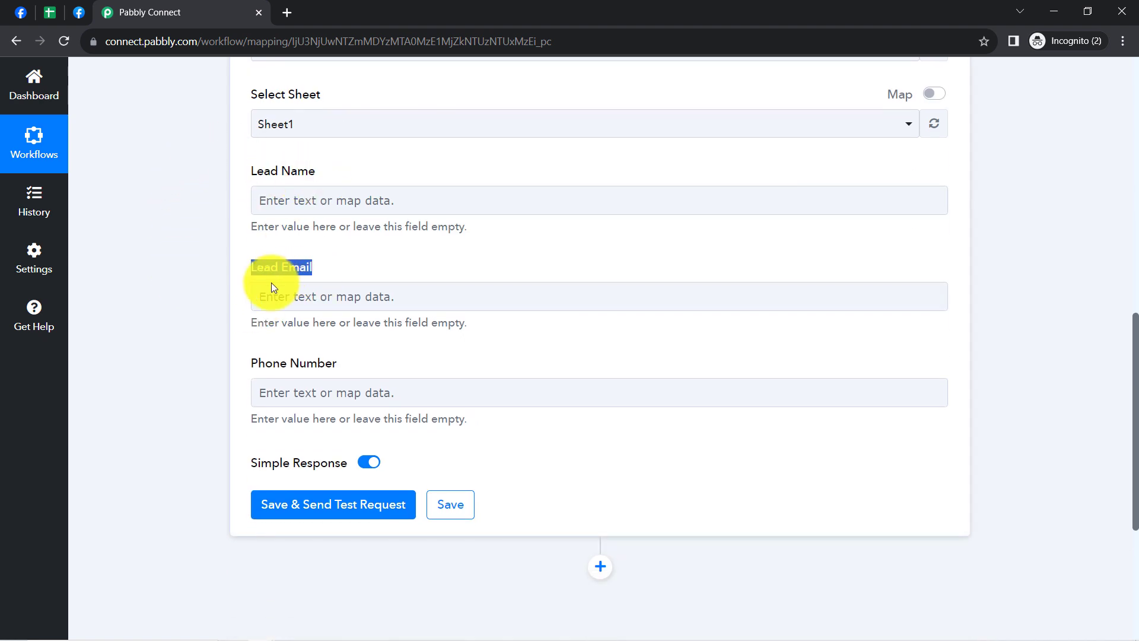
{"action": "left_click", "coordinate": [52, 12]}
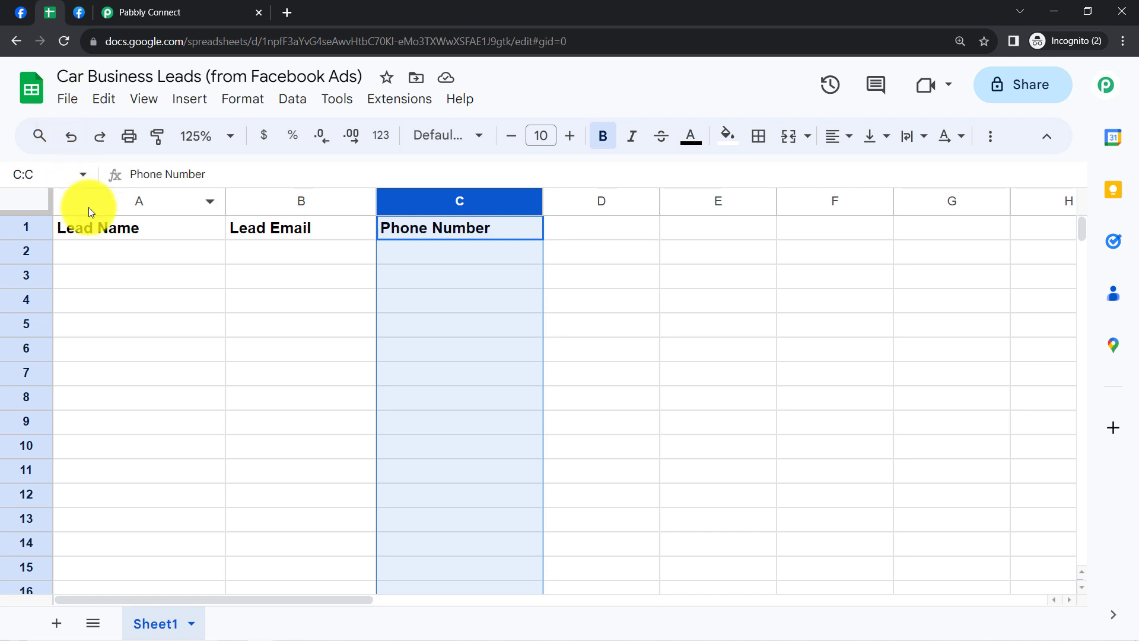
{"action": "left_click", "coordinate": [91, 225]}
{"action": "left_click", "coordinate": [285, 230]}
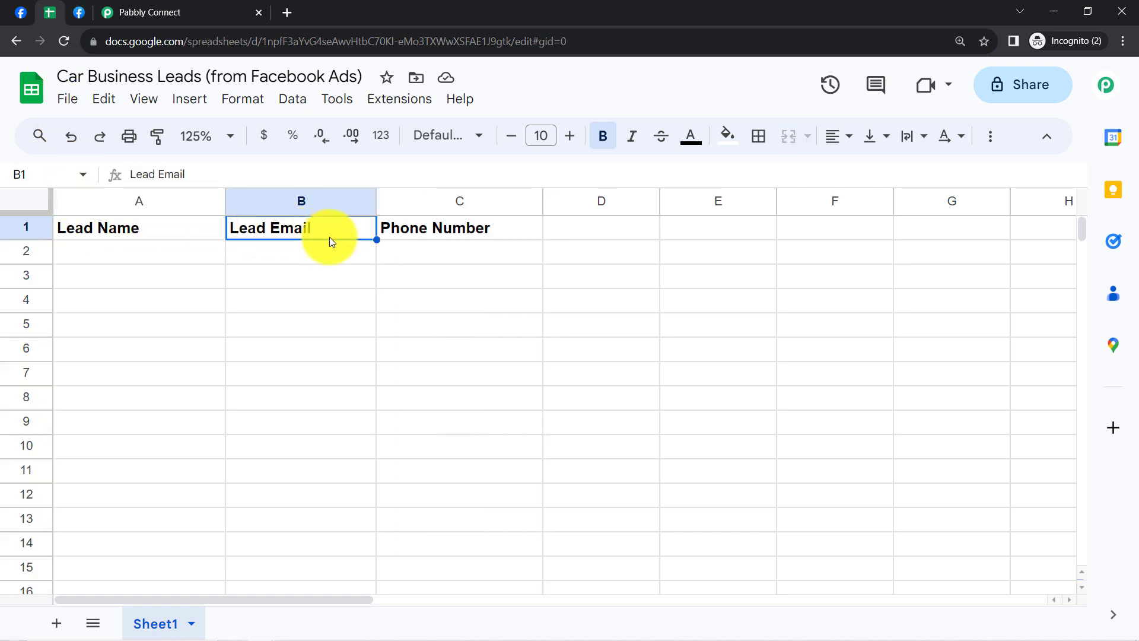
{"action": "left_click", "coordinate": [407, 232]}
{"action": "left_click", "coordinate": [155, 11]}
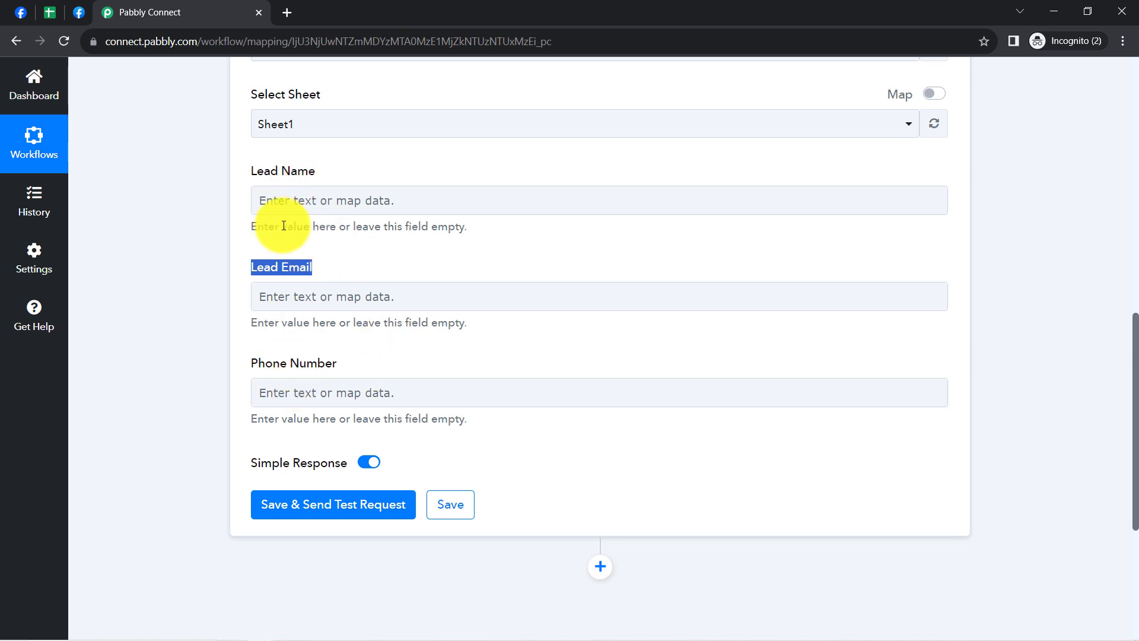
{"action": "left_click", "coordinate": [53, 12]}
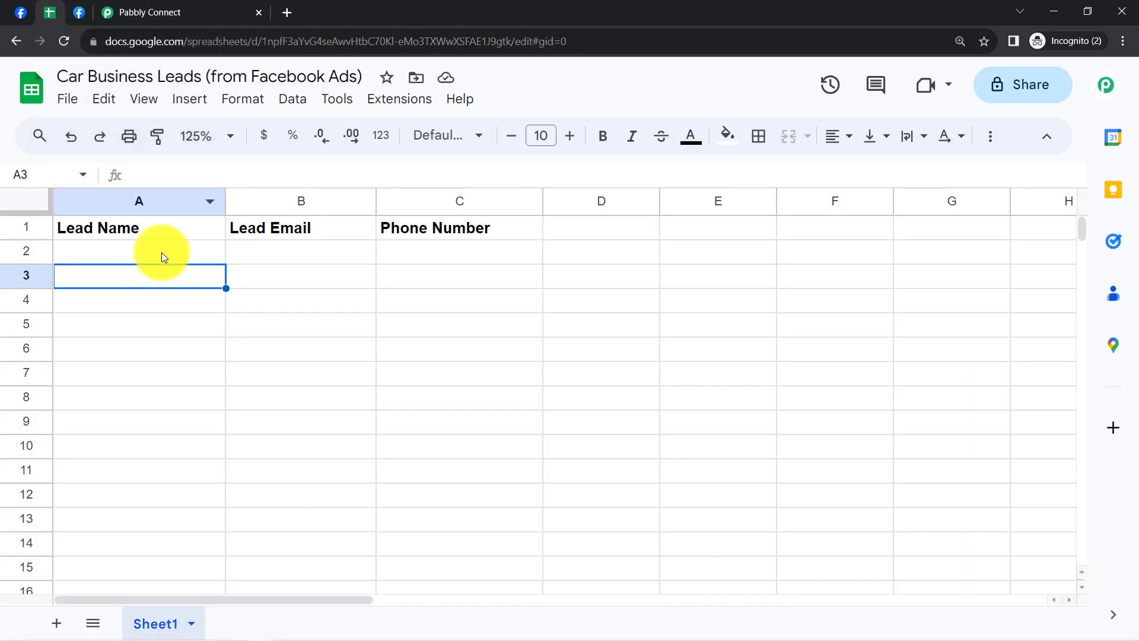
{"action": "left_click_drag", "start_coordinate": [162, 256], "coordinate": [196, 423]}
{"action": "left_click", "coordinate": [191, 6]}
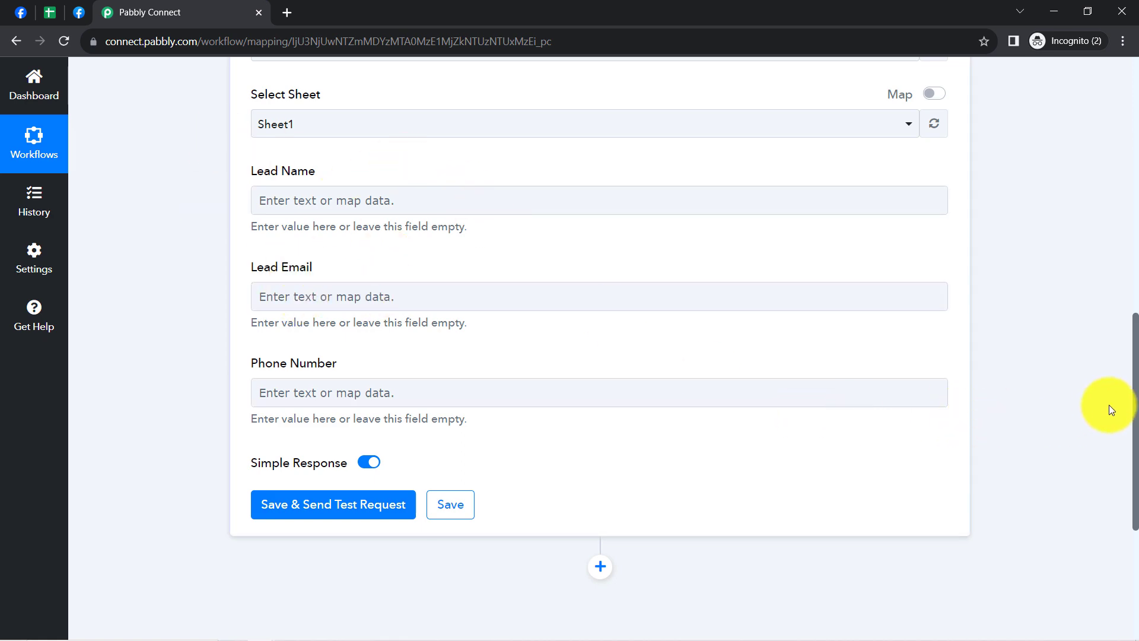
Expand the Facebook Lead Ads trigger and review the lead details in its received response.
{"action": "left_click_drag", "start_coordinate": [1136, 436], "coordinate": [1114, 198]}
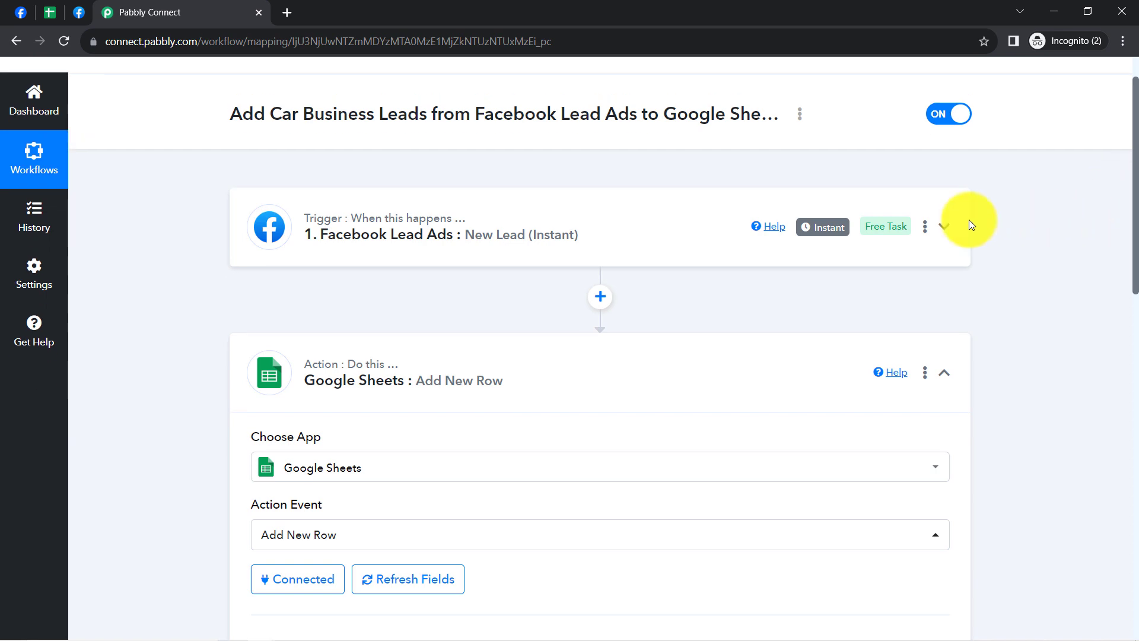
{"action": "left_click", "coordinate": [409, 252]}
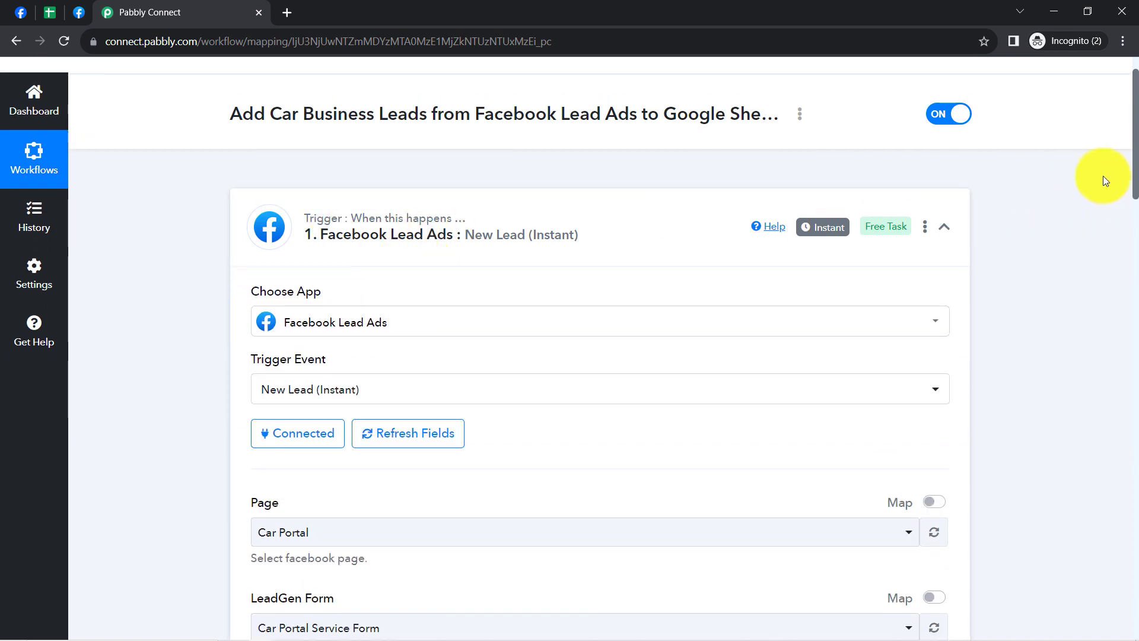
{"action": "left_click_drag", "start_coordinate": [1118, 183], "coordinate": [959, 154]}
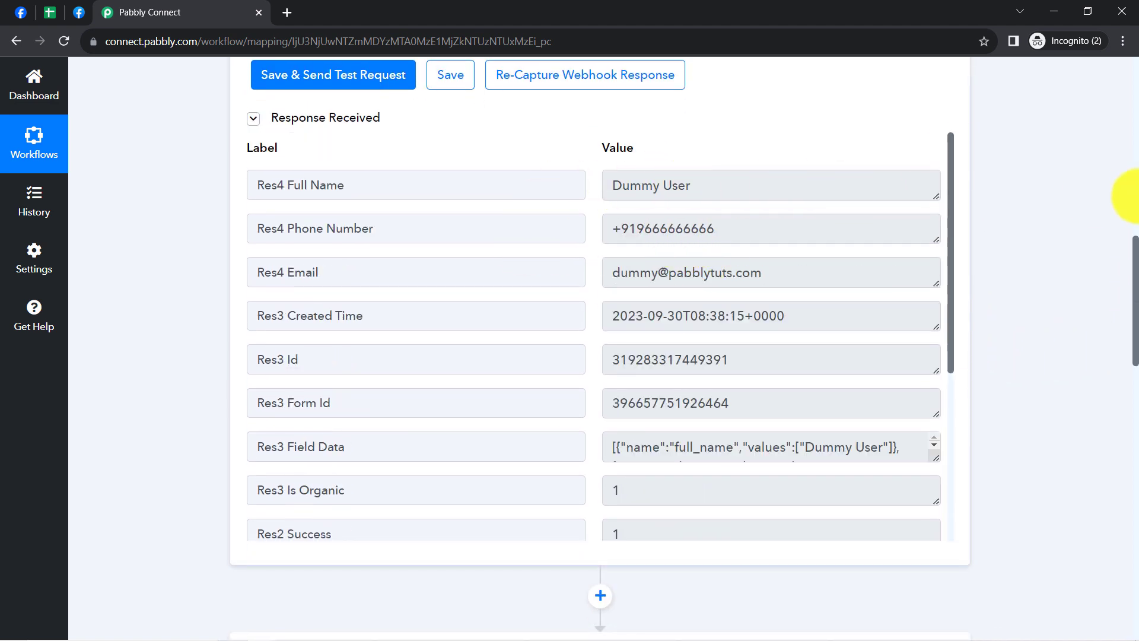
Map the Lead Name field of the Google Sheets action to Res4 Full Name from the Facebook Lead Ads trigger.
{"action": "left_click_drag", "start_coordinate": [1135, 250], "coordinate": [1132, 455]}
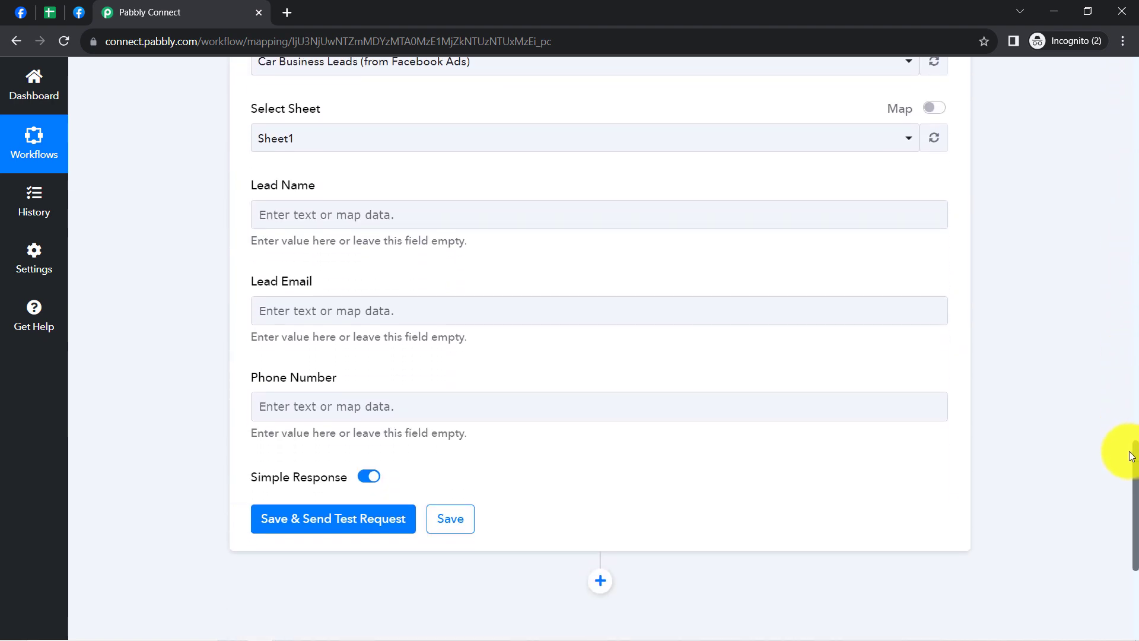
{"action": "left_click", "coordinate": [349, 216]}
{"action": "left_click", "coordinate": [415, 337]}
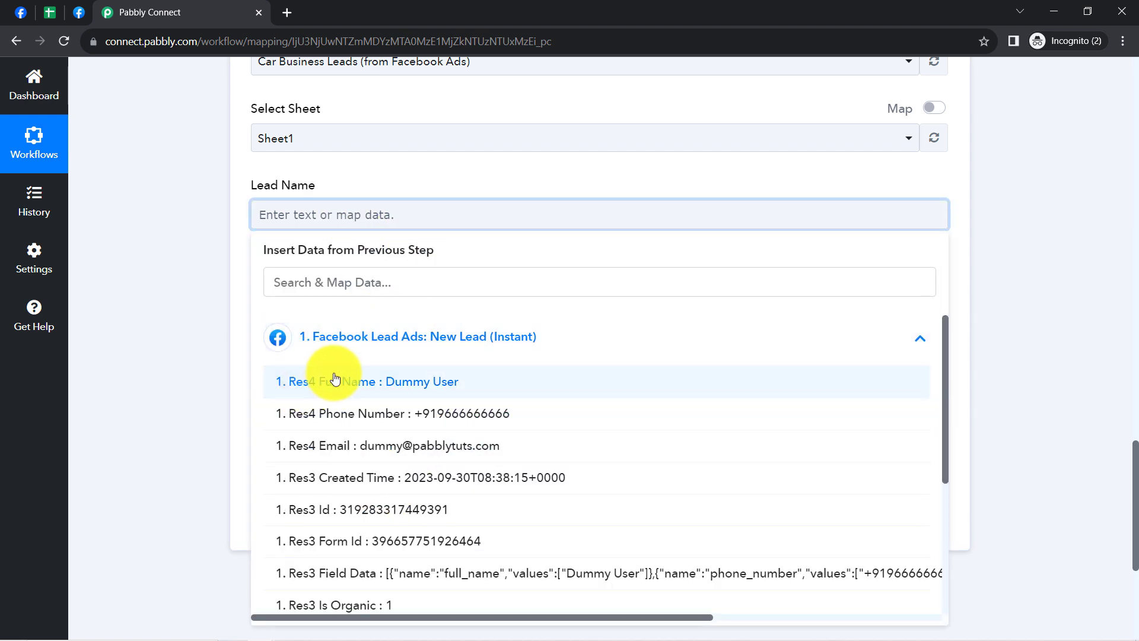
{"action": "left_click", "coordinate": [402, 389]}
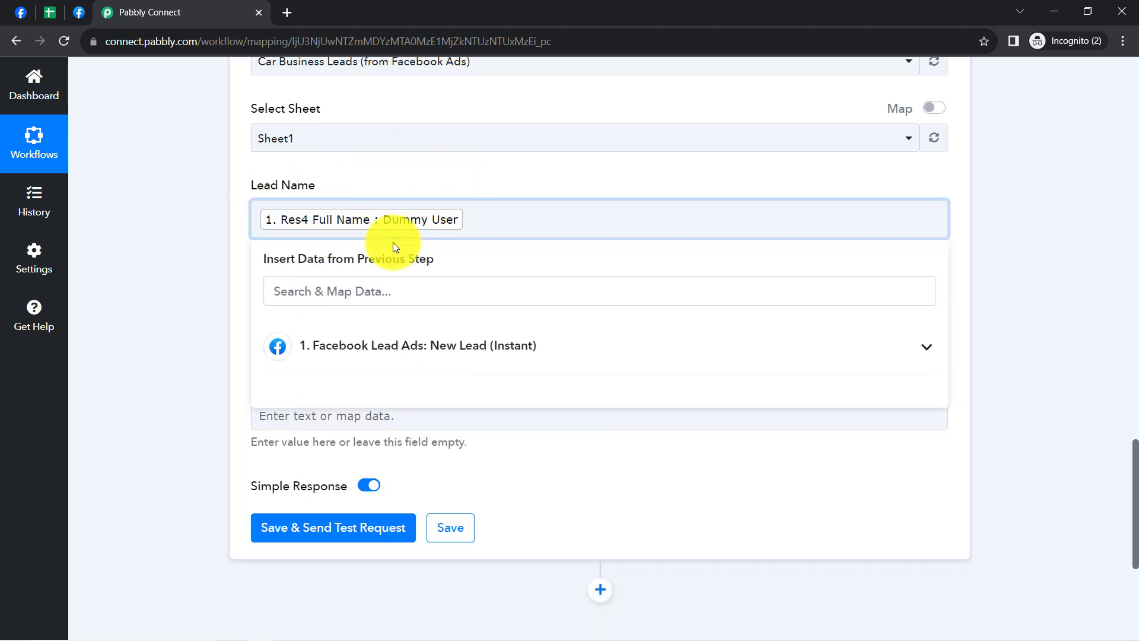
{"action": "left_click", "coordinate": [158, 200]}
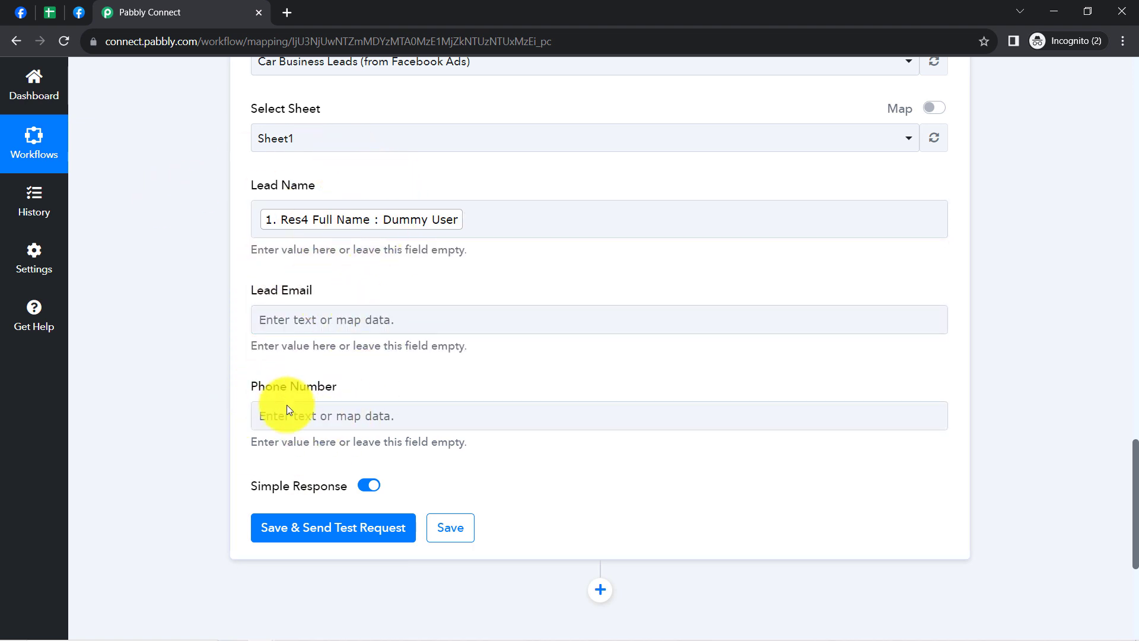
Search the trigger data for "@" and map the Lead Email field to Res4 Email.
{"action": "left_click", "coordinate": [279, 319]}
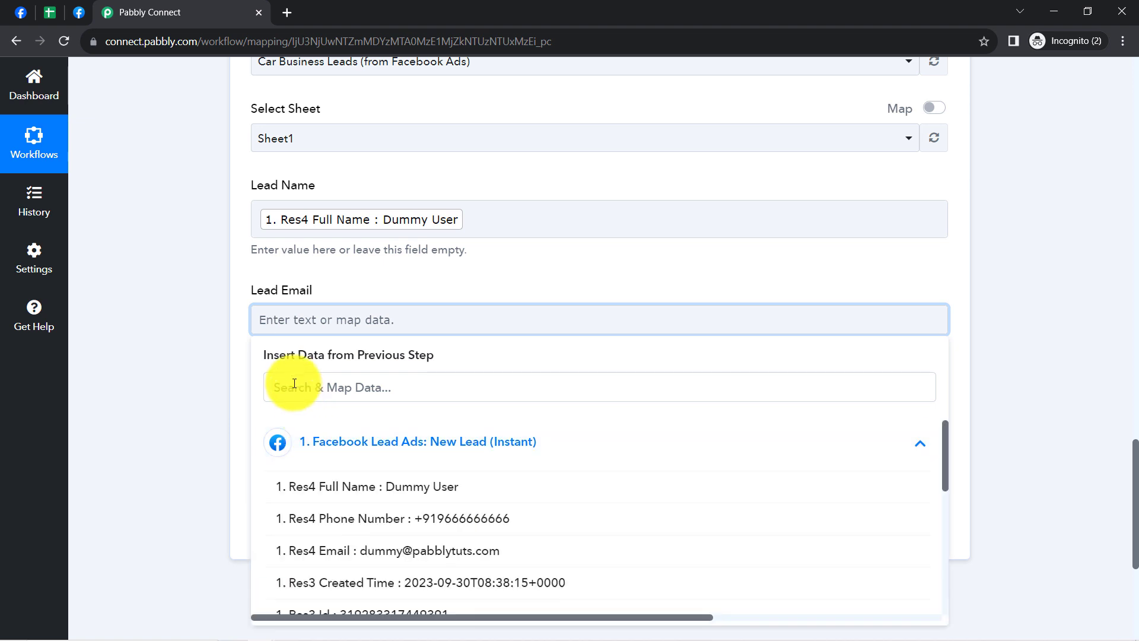
{"action": "left_click", "coordinate": [294, 383]}
{"action": "type", "text": "@"}
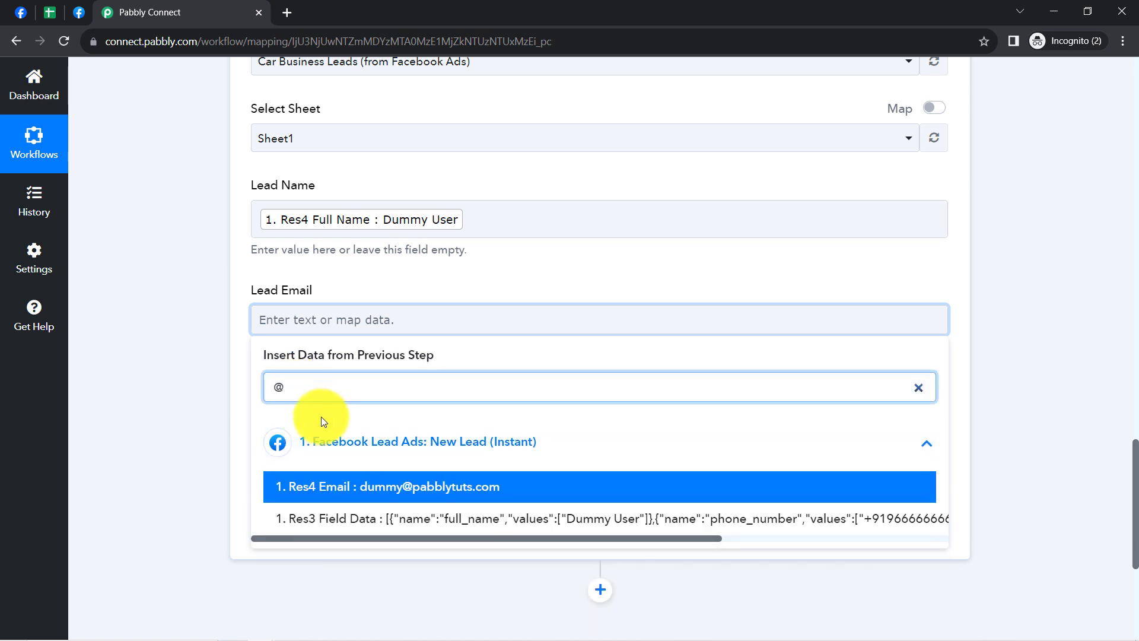
{"action": "left_click", "coordinate": [343, 486]}
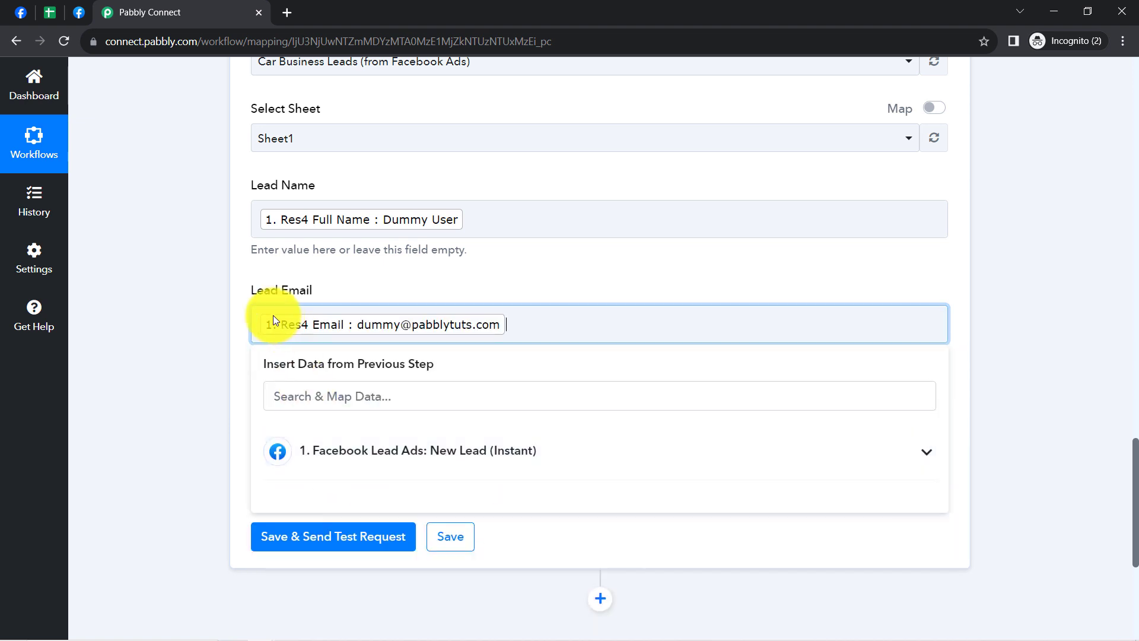
{"action": "left_click", "coordinate": [225, 308]}
Map the Phone Number field to Res4 Phone Number from the trigger data and review the completed mapping.
{"action": "left_click", "coordinate": [306, 425]}
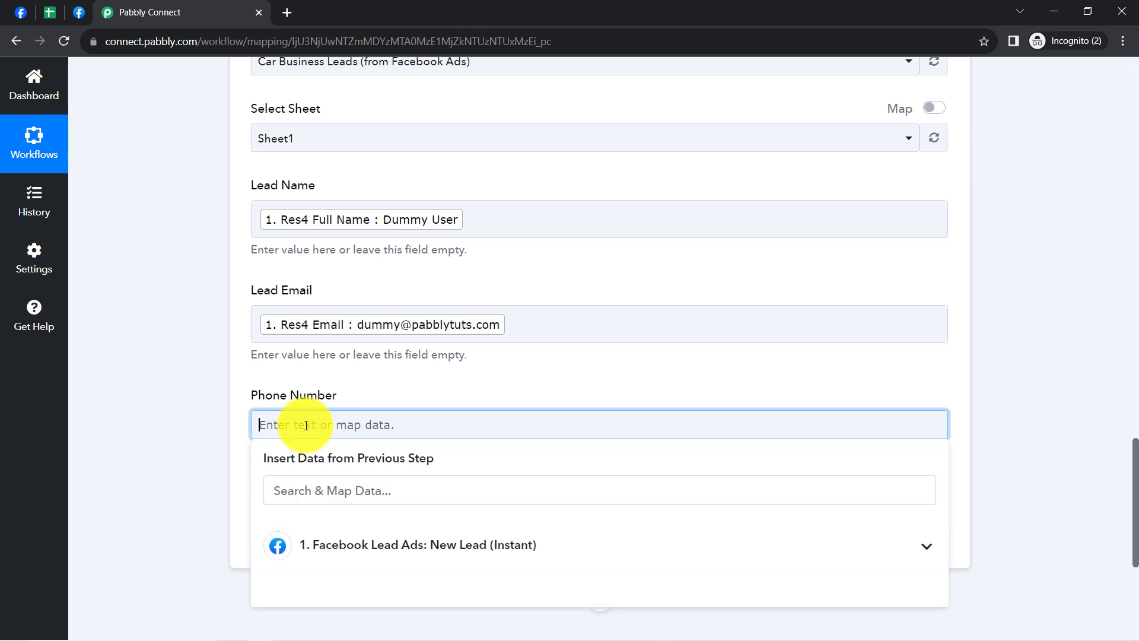
{"action": "left_click", "coordinate": [305, 546]}
{"action": "left_click_drag", "start_coordinate": [1137, 452], "coordinate": [1137, 493]}
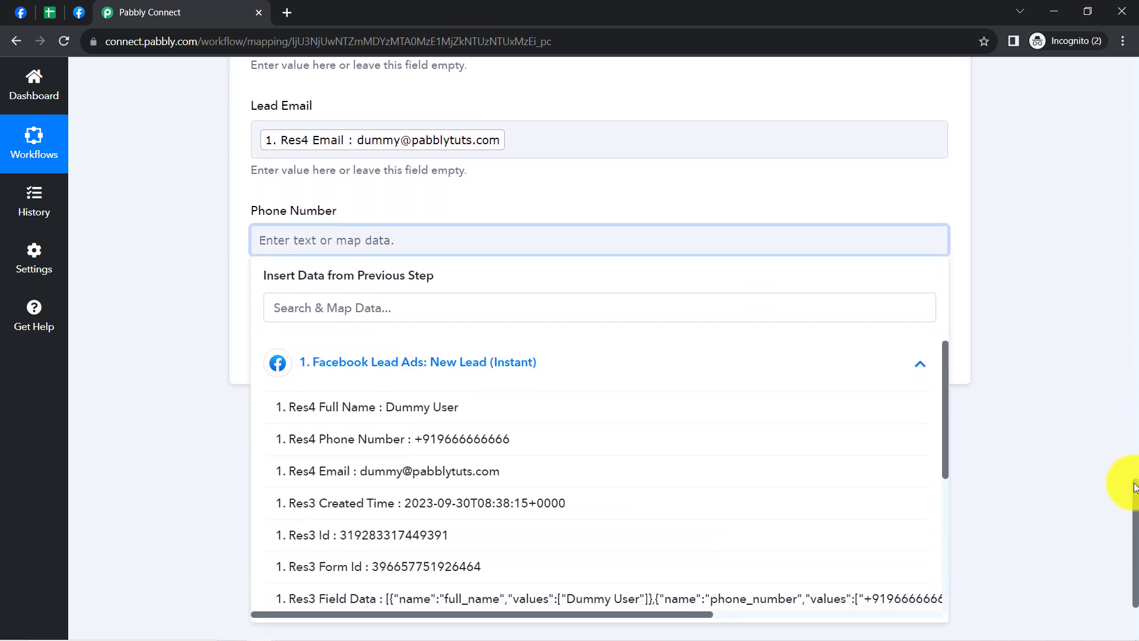
{"action": "left_click", "coordinate": [534, 441]}
{"action": "left_click", "coordinate": [1011, 460]}
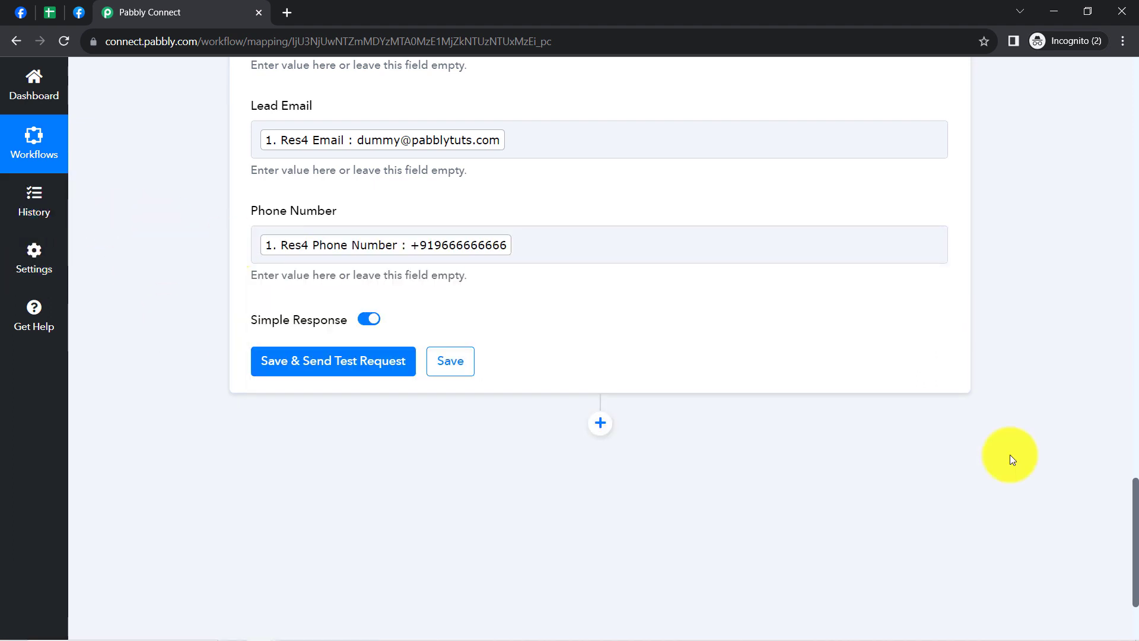
{"action": "left_click_drag", "start_coordinate": [1136, 540], "coordinate": [1136, 470]}
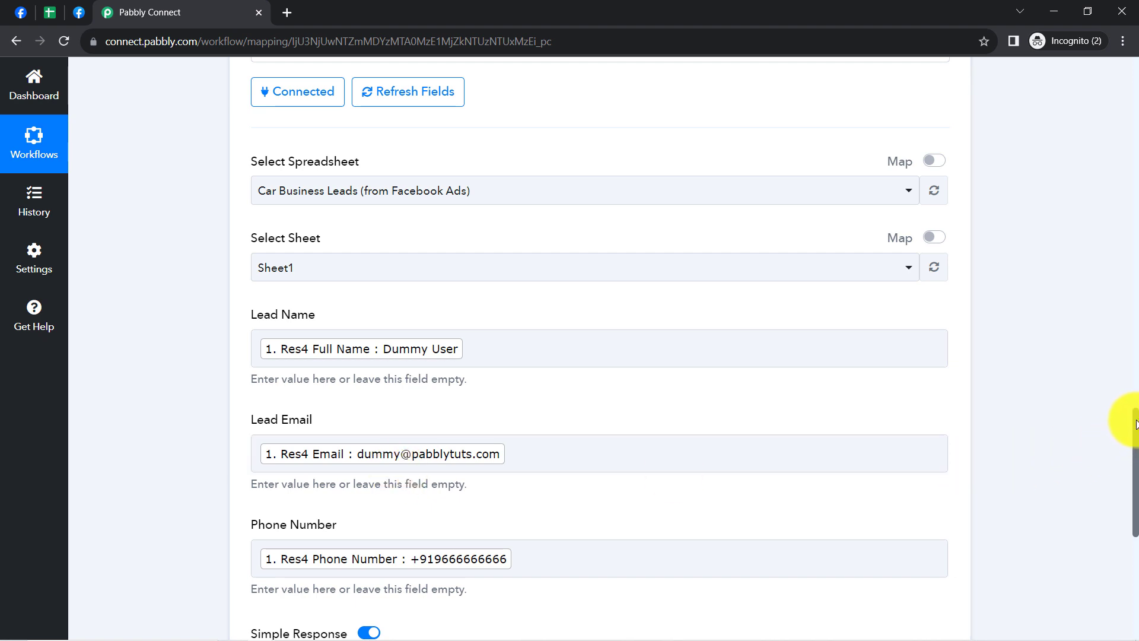
Save the Google Sheets action with a test request and check its received response.
{"action": "left_click_drag", "start_coordinate": [1135, 423], "coordinate": [1135, 502]}
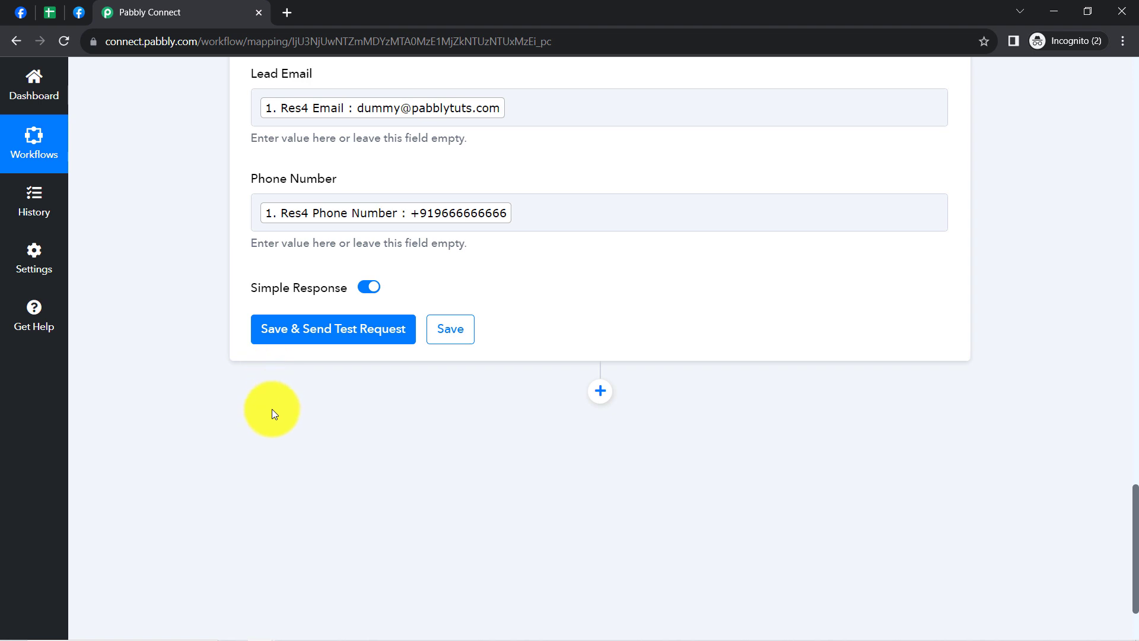
{"action": "left_click", "coordinate": [303, 341]}
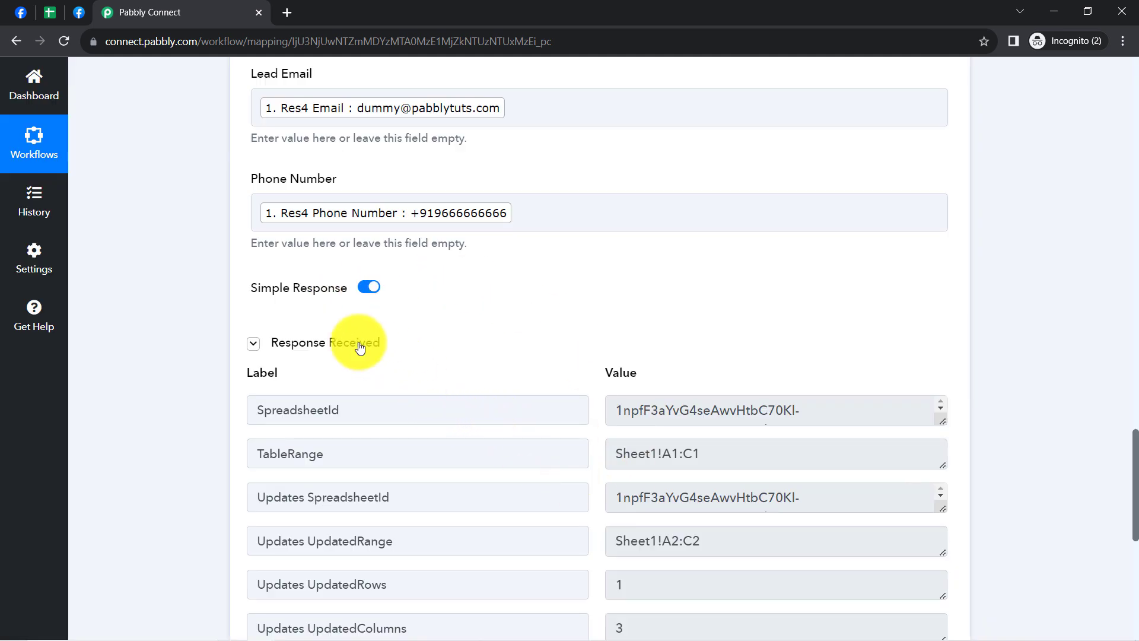
{"action": "left_click", "coordinate": [356, 348]}
{"action": "left_click", "coordinate": [346, 348]}
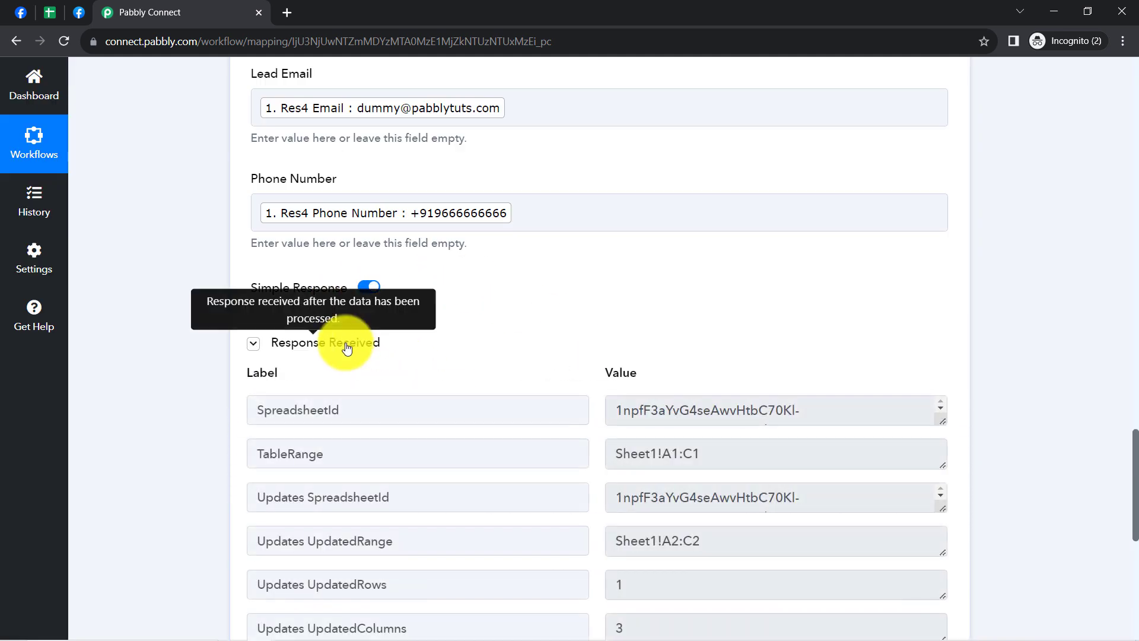
Switch to the Car Business Leads spreadsheet in Google Sheets and widen the Lead Email column to fit the full address.
{"action": "left_click", "coordinate": [52, 10]}
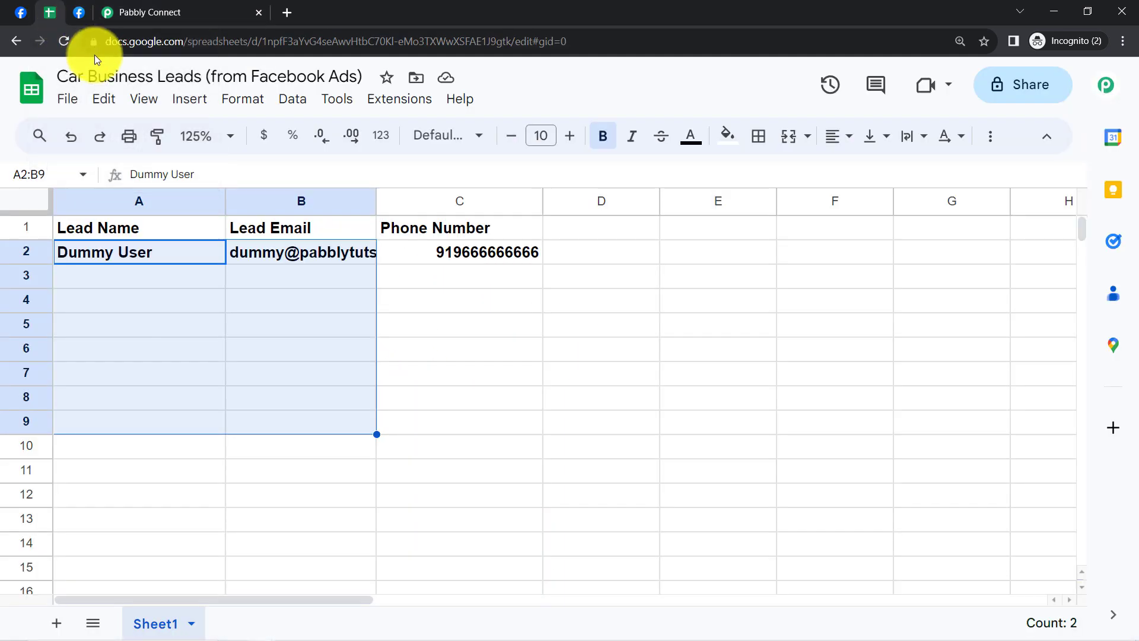
{"action": "left_click", "coordinate": [261, 453]}
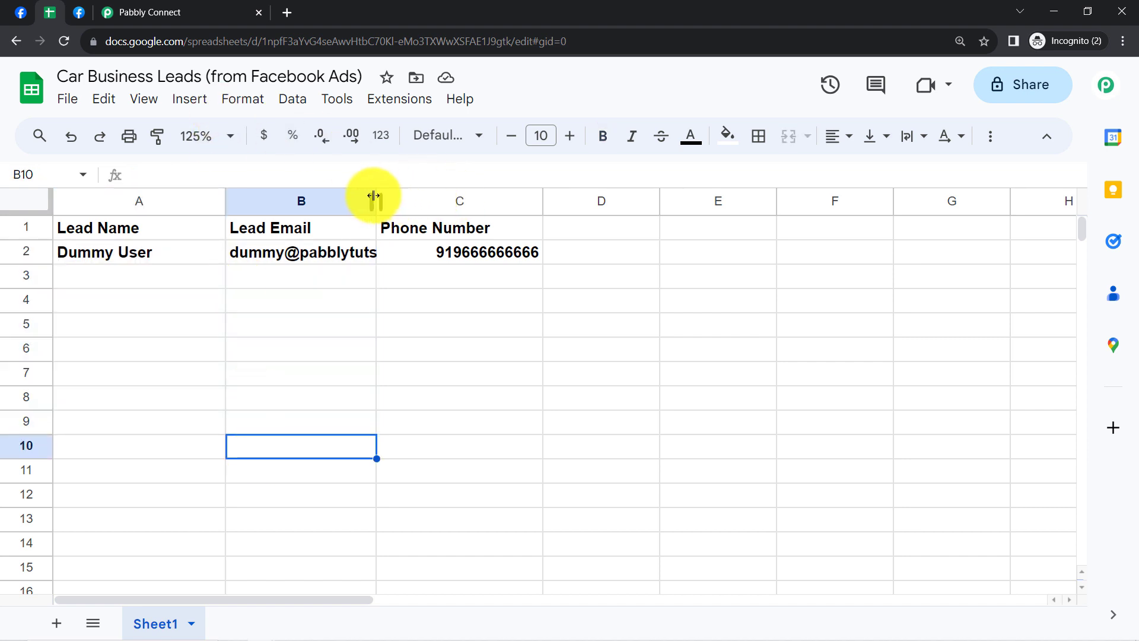
{"action": "left_click_drag", "start_coordinate": [374, 195], "coordinate": [443, 196]}
Left-align the new lead's row 2 and remove its bold formatting.
{"action": "left_click", "coordinate": [26, 252]}
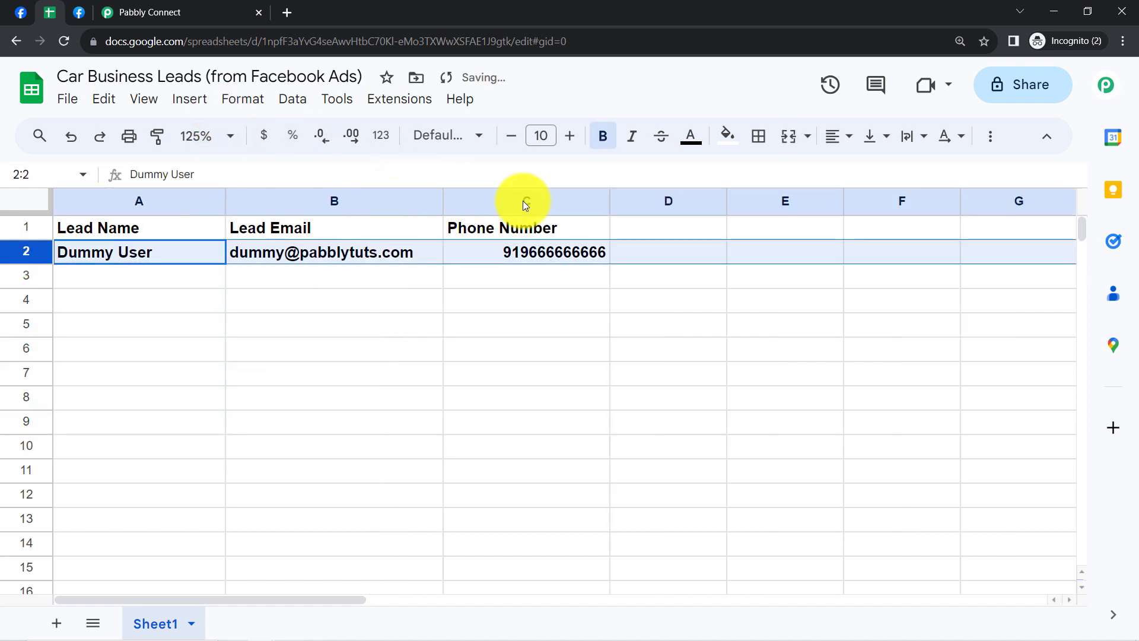
{"action": "left_click", "coordinate": [833, 140]}
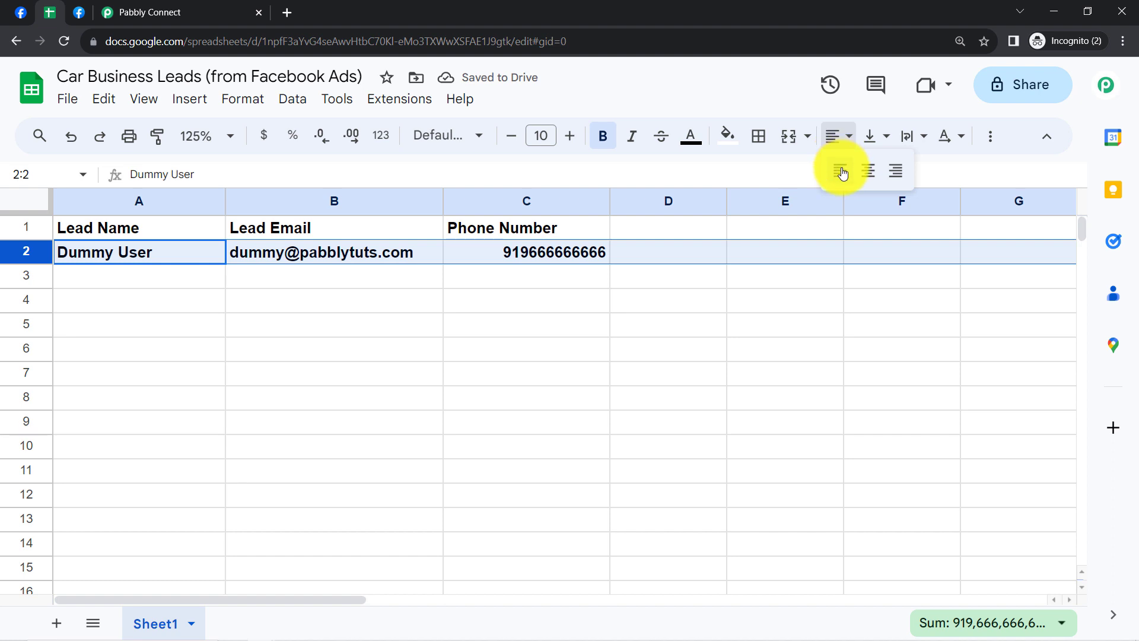
{"action": "left_click", "coordinate": [842, 172]}
{"action": "left_click", "coordinate": [602, 138]}
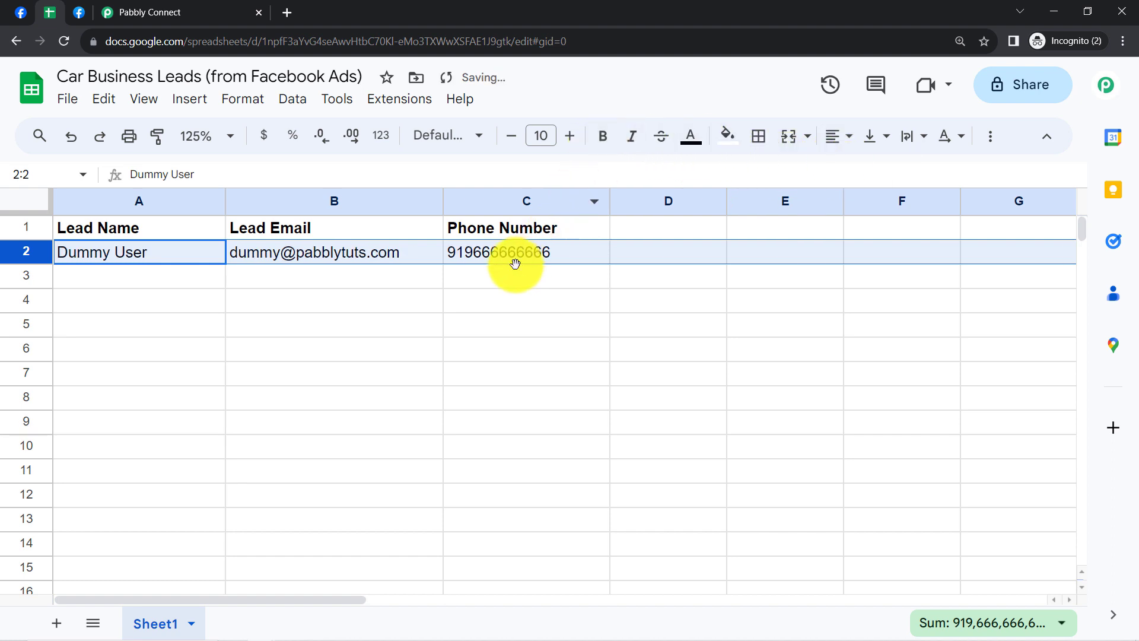
{"action": "left_click", "coordinate": [338, 296]}
{"action": "left_click", "coordinate": [334, 431]}
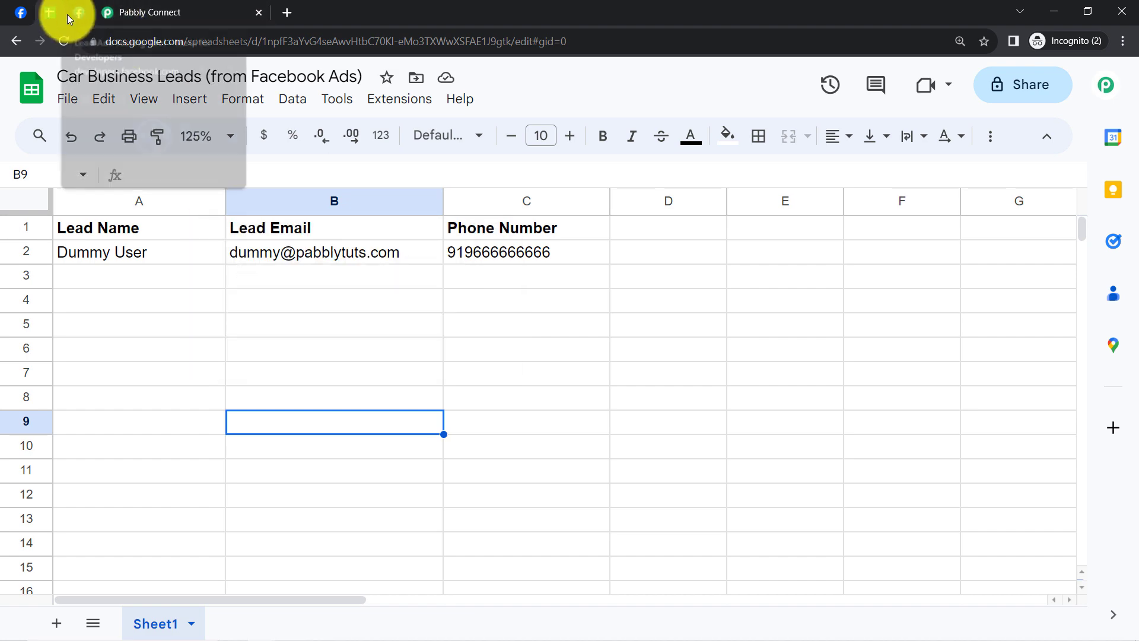
Review the Car Portal Facebook page, the Pabbly Connect action response and the lead rows in the Google Sheets spreadsheet.
{"action": "left_click", "coordinate": [18, 12]}
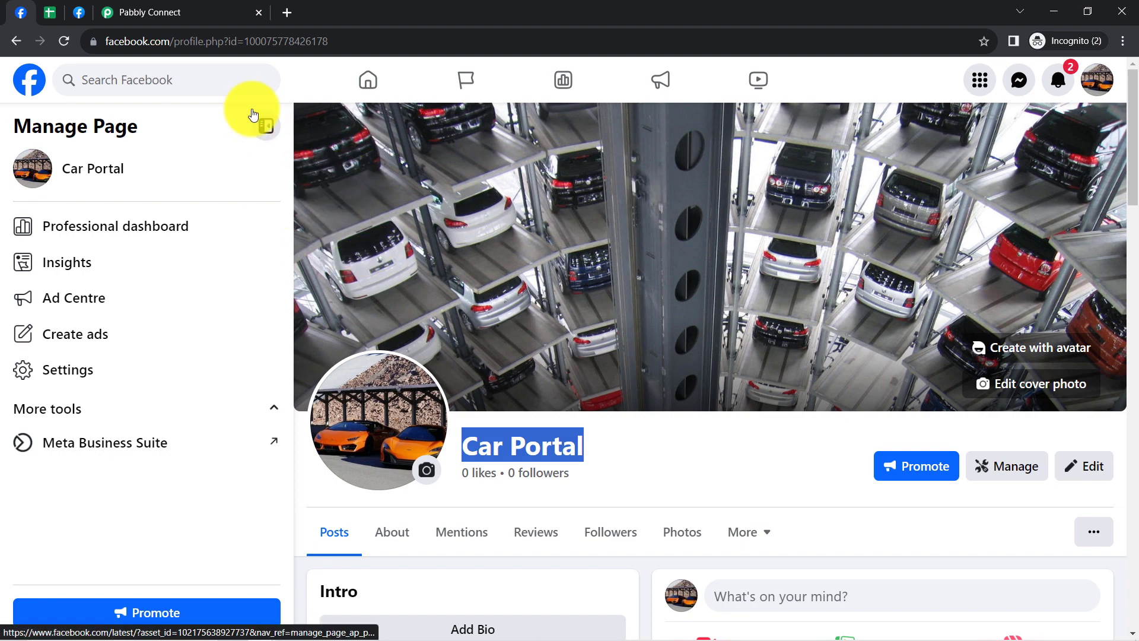
{"action": "left_click", "coordinate": [128, 12]}
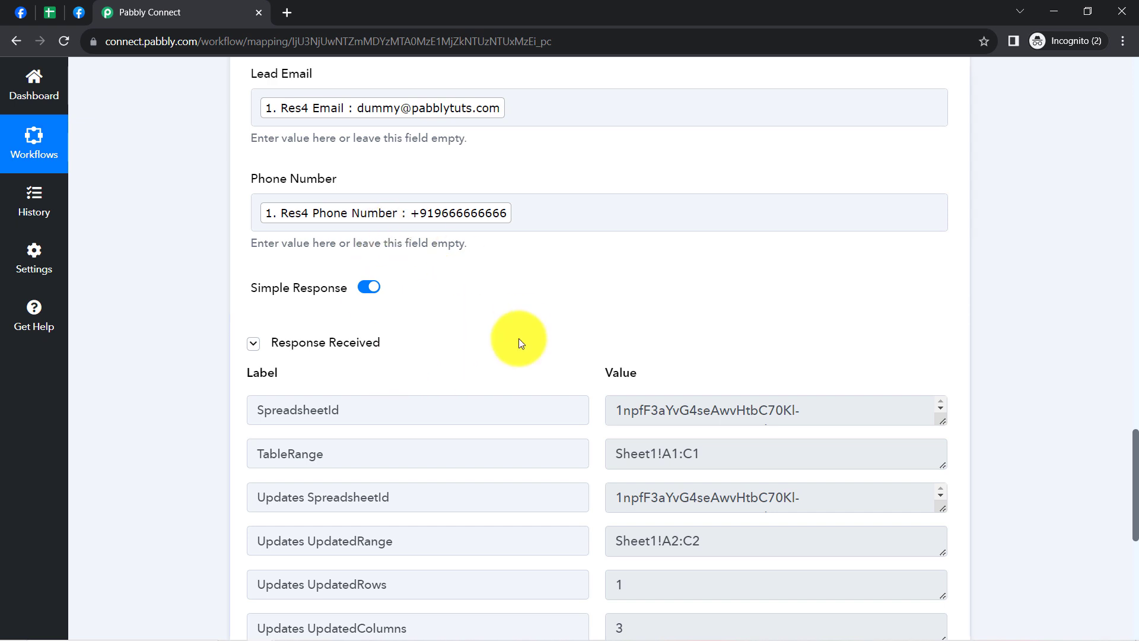
{"action": "left_click", "coordinate": [49, 12]}
{"action": "left_click_drag", "start_coordinate": [182, 258], "coordinate": [503, 431]}
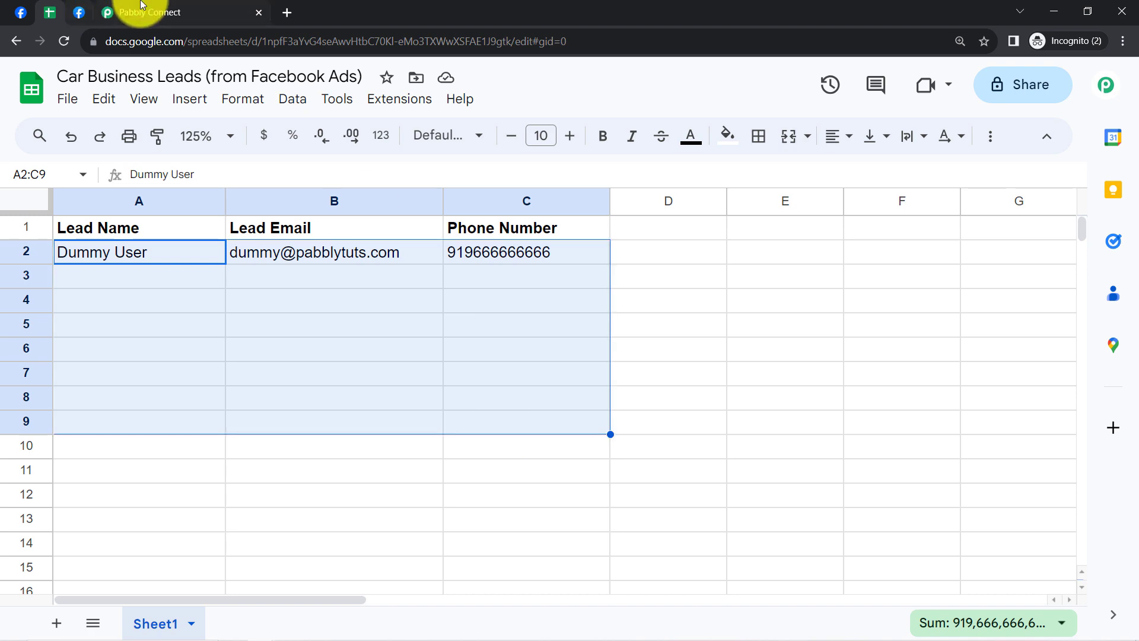
Switch back to Pabbly Connect and collapse both the Facebook Lead Ads trigger and the Google Sheets action.
{"action": "left_click", "coordinate": [171, 11]}
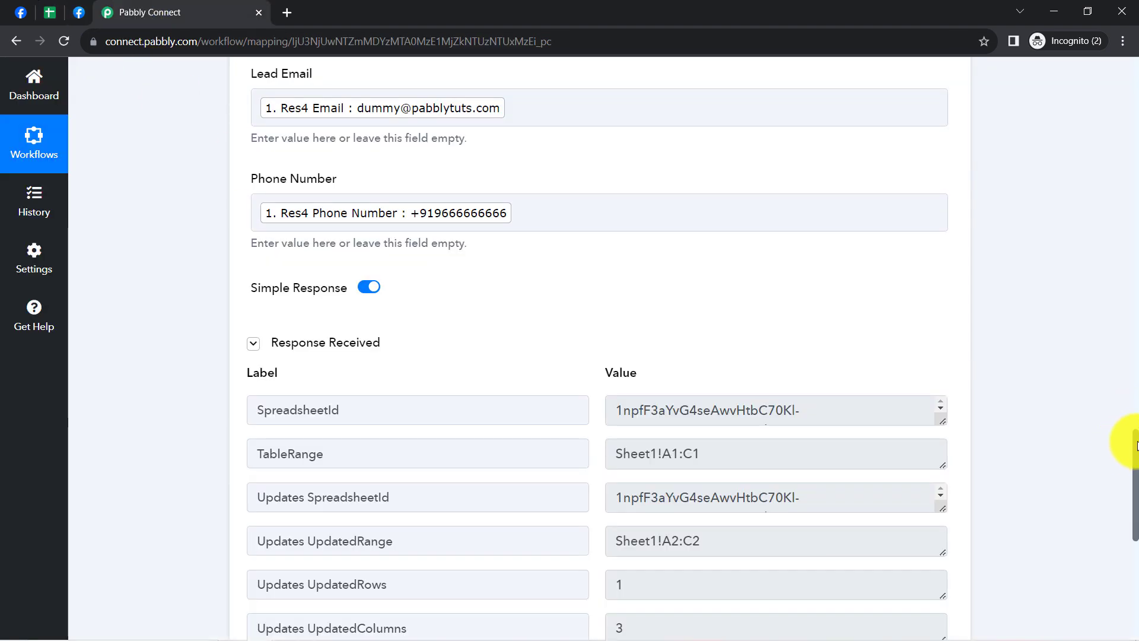
{"action": "left_click_drag", "start_coordinate": [1136, 445], "coordinate": [1136, 23]}
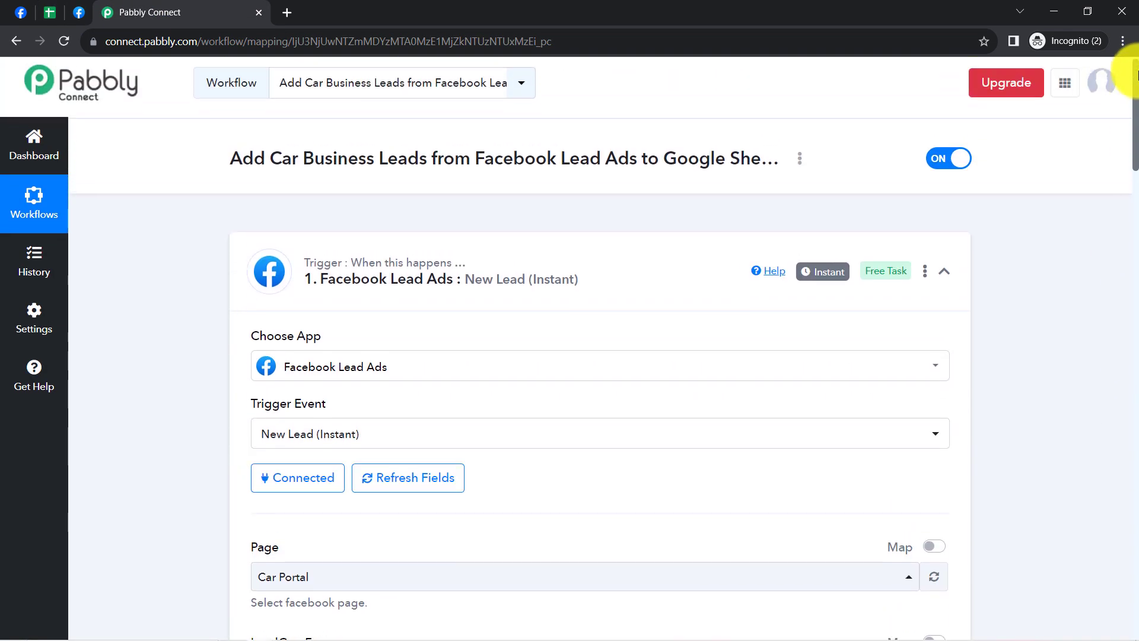
{"action": "left_click", "coordinate": [528, 277]}
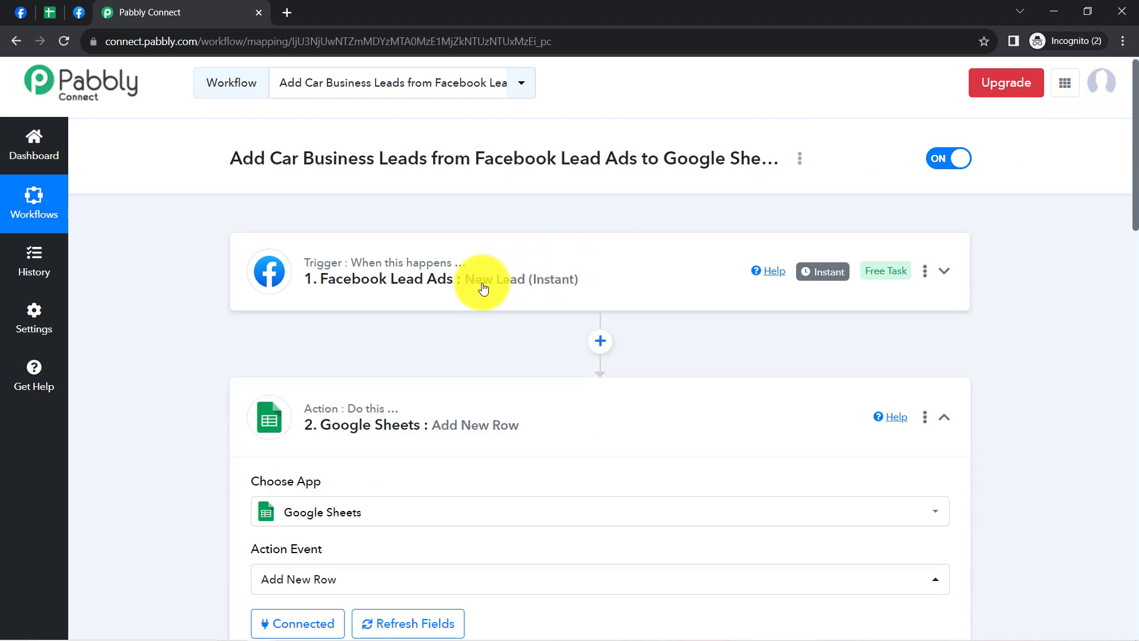
{"action": "left_click", "coordinate": [389, 418]}
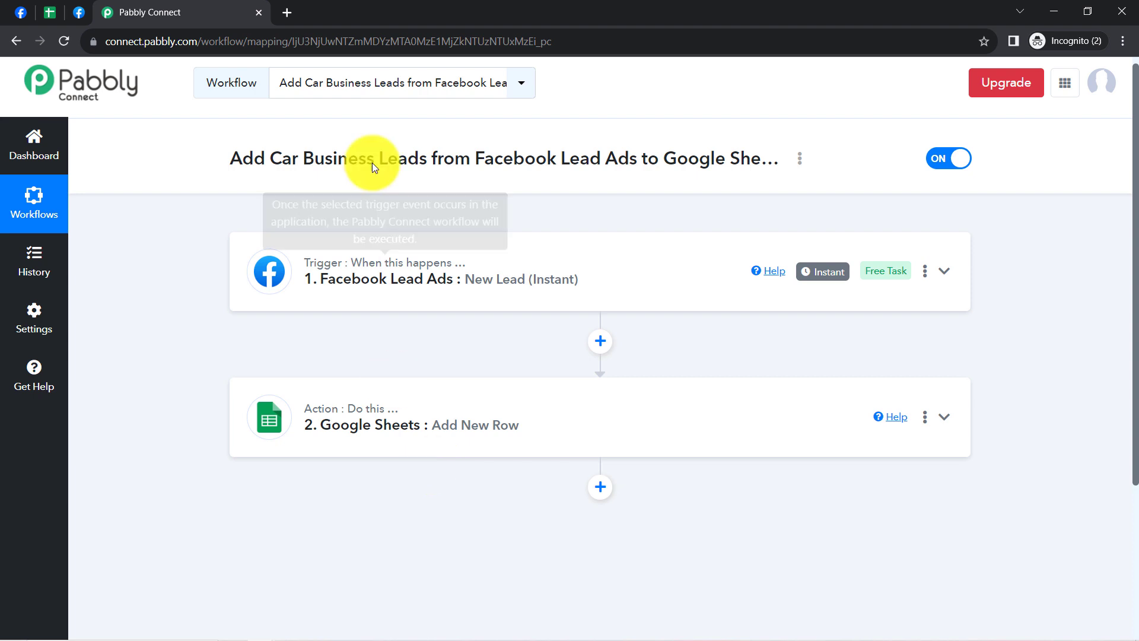
Open the sharing dialog for the car business leads workflow and copy its share link.
{"action": "left_click", "coordinate": [800, 162]}
{"action": "left_click", "coordinate": [698, 237]}
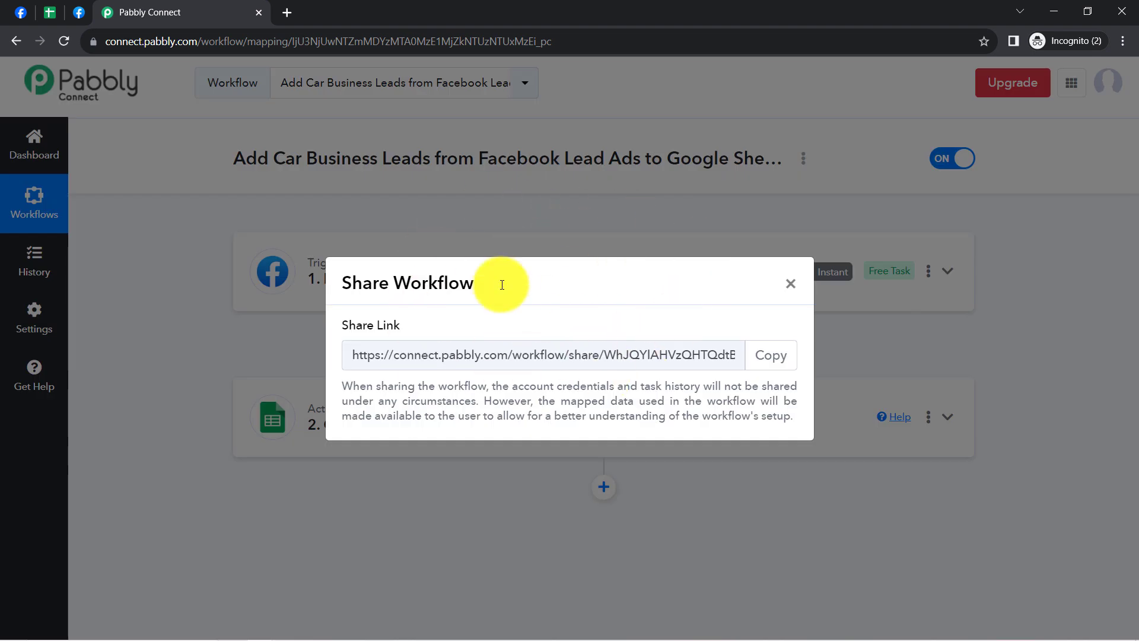
{"action": "left_click", "coordinate": [770, 355]}
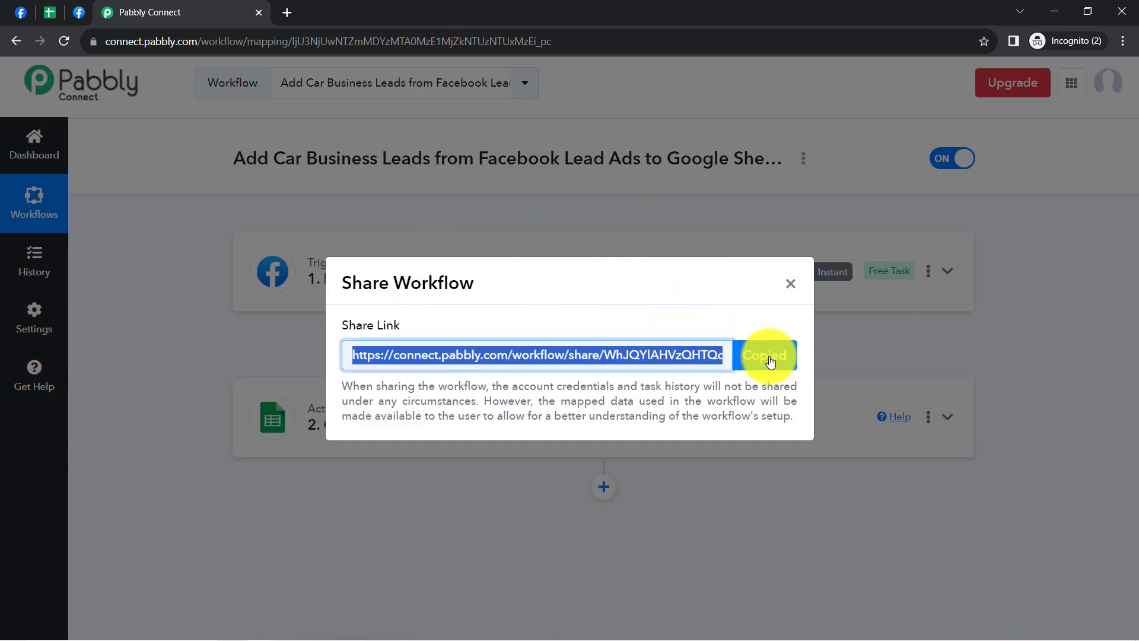